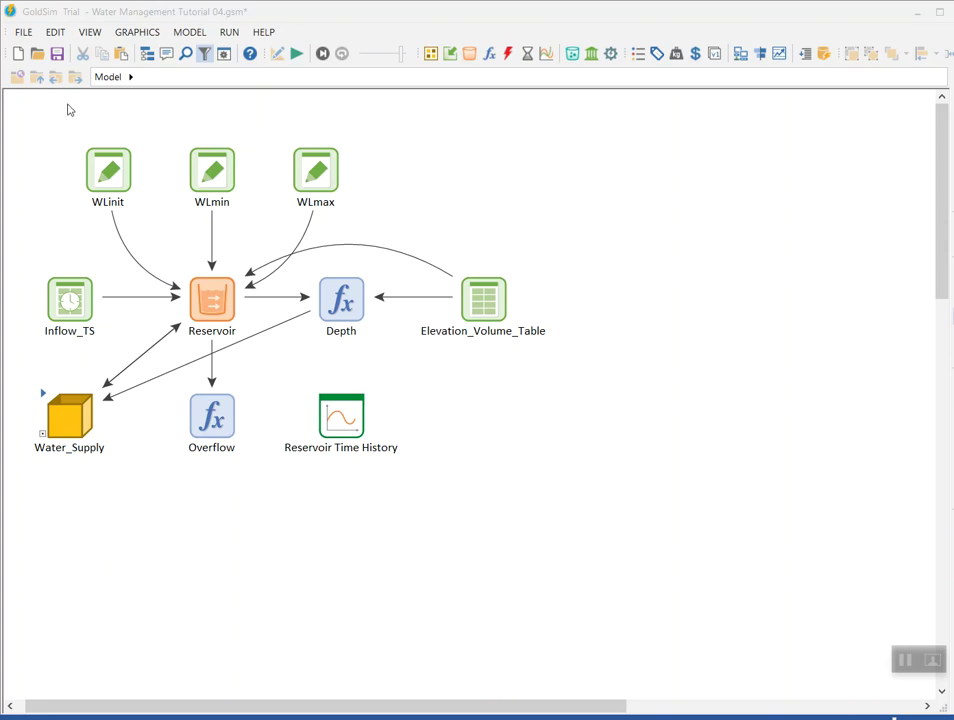
Step: Save the model on the Desktop as Water Management Tutorial 05.gsm and maximize the window
click(23, 38)
click(23, 38)
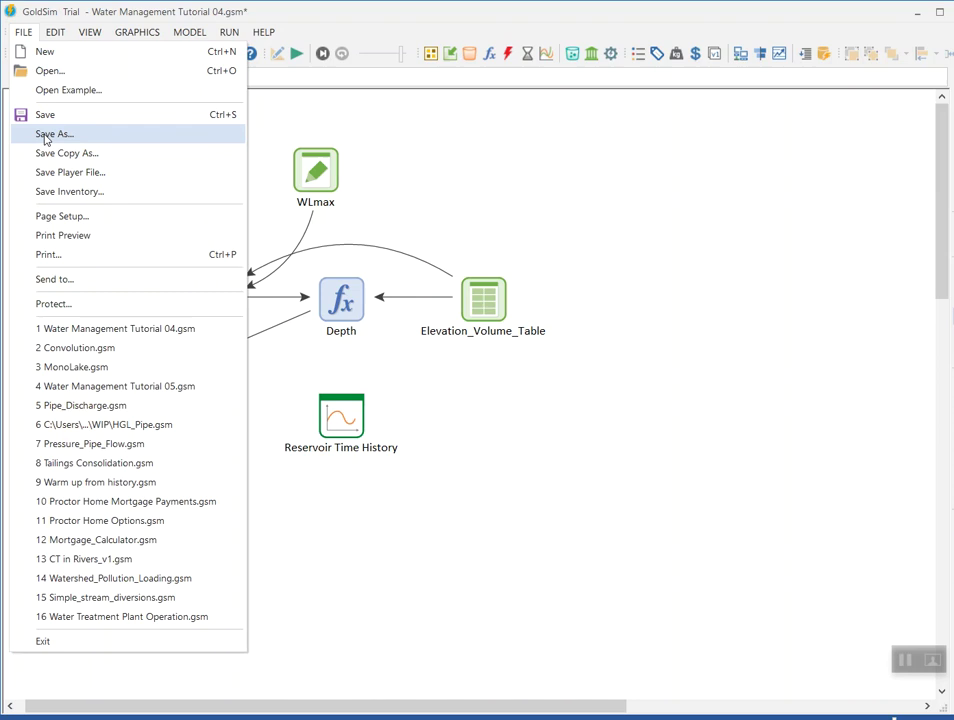
click(60, 135)
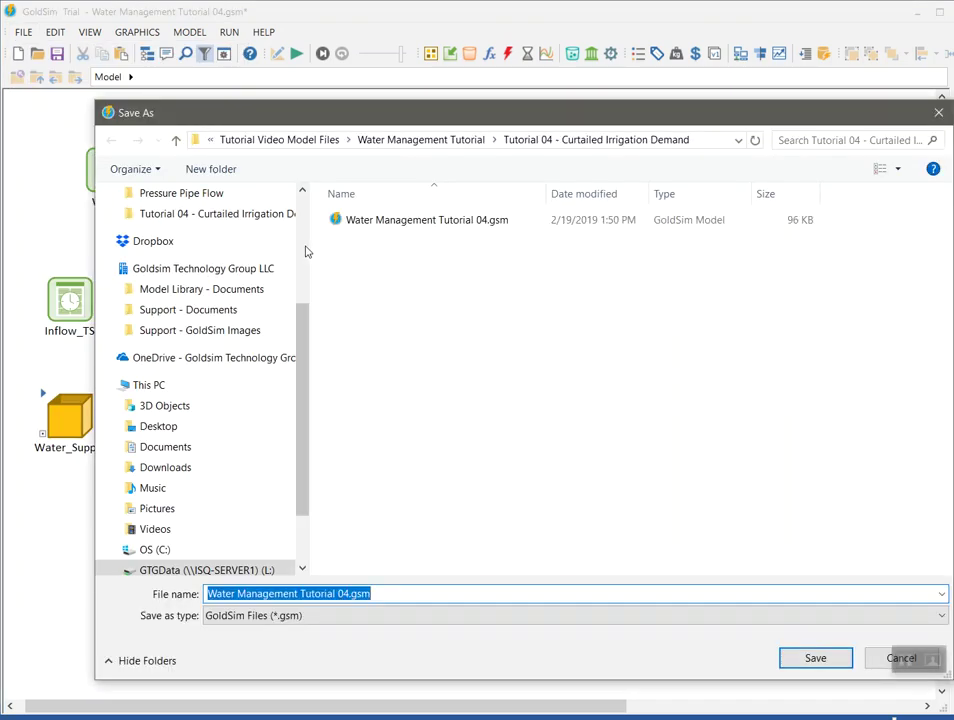
scroll(300, 250, up, 5)
click(158, 227)
click(352, 594)
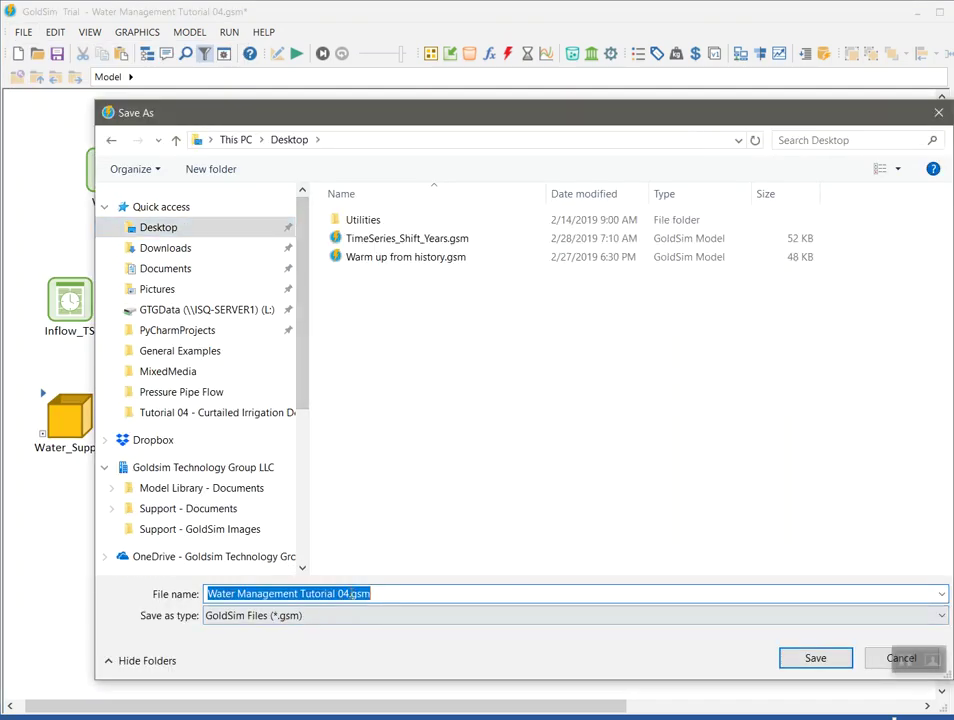
click(349, 594)
key(BackSpace)
text(5)
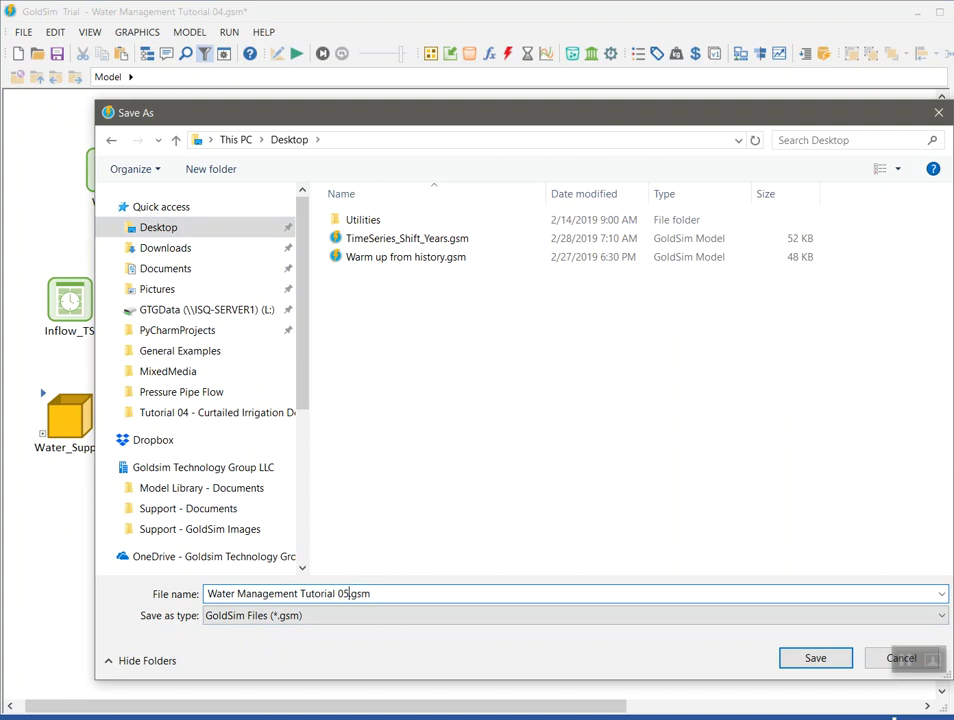
click(815, 657)
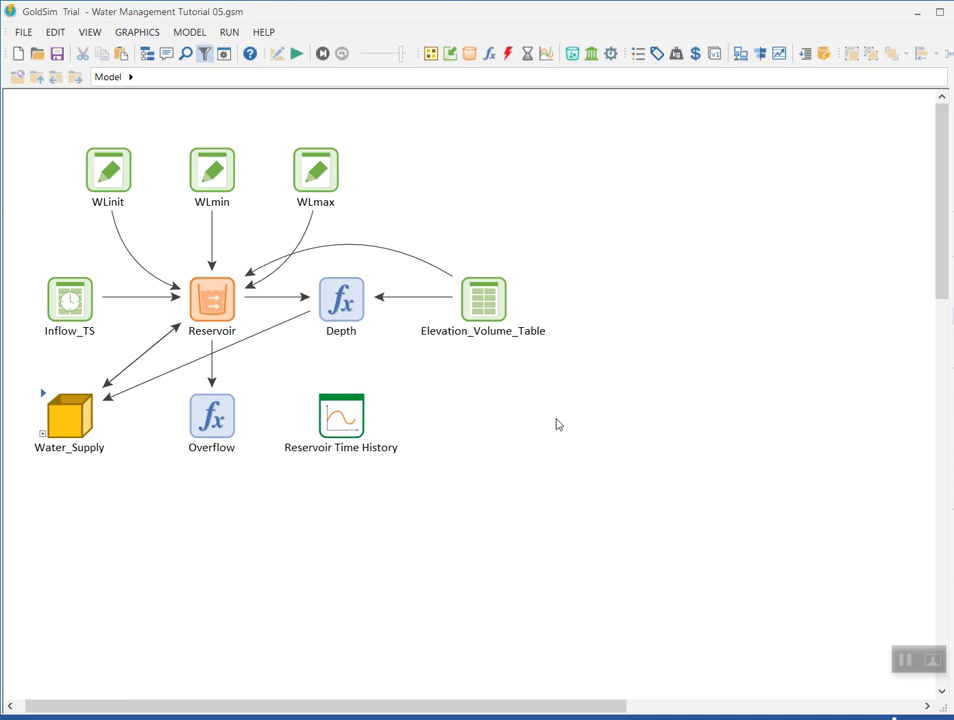
click(938, 12)
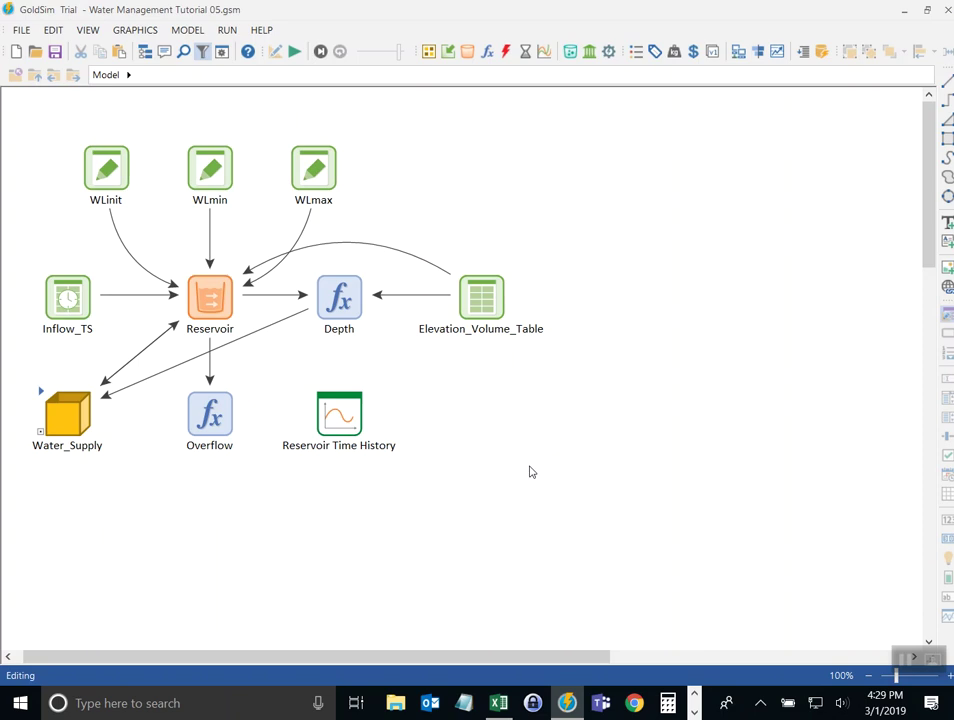
click(500, 705)
click(441, 443)
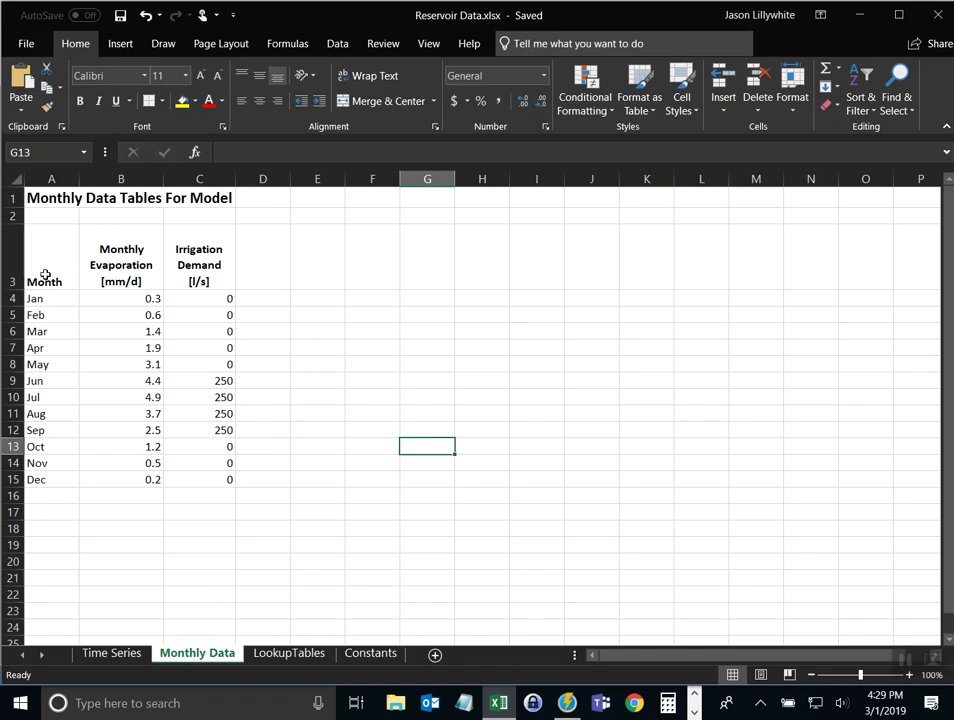
click(122, 284)
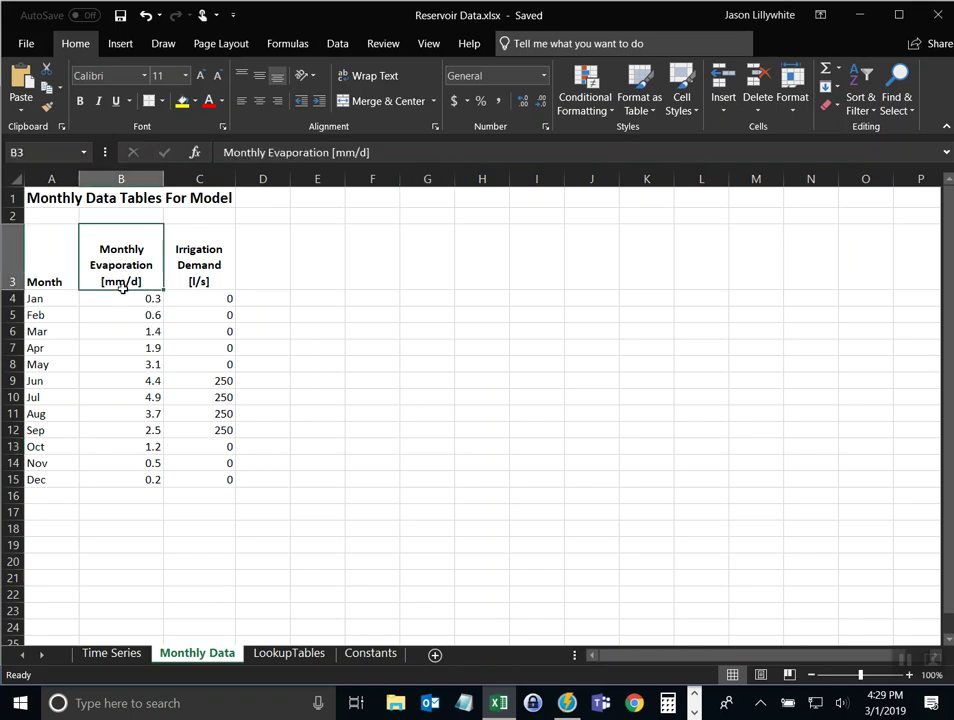
drag(122, 284, 124, 482)
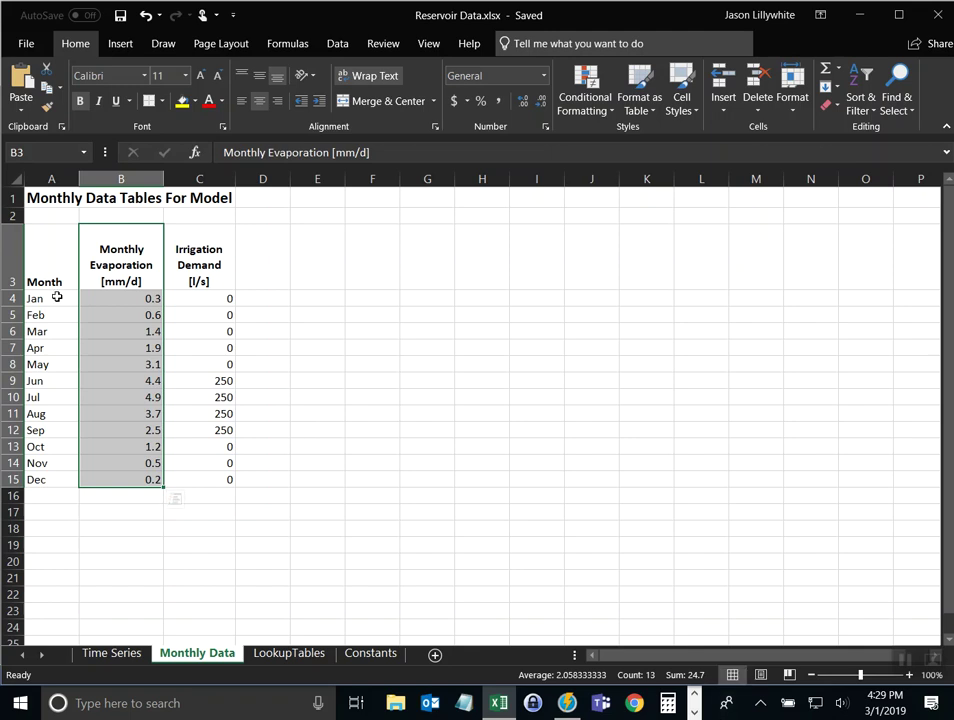
click(99, 299)
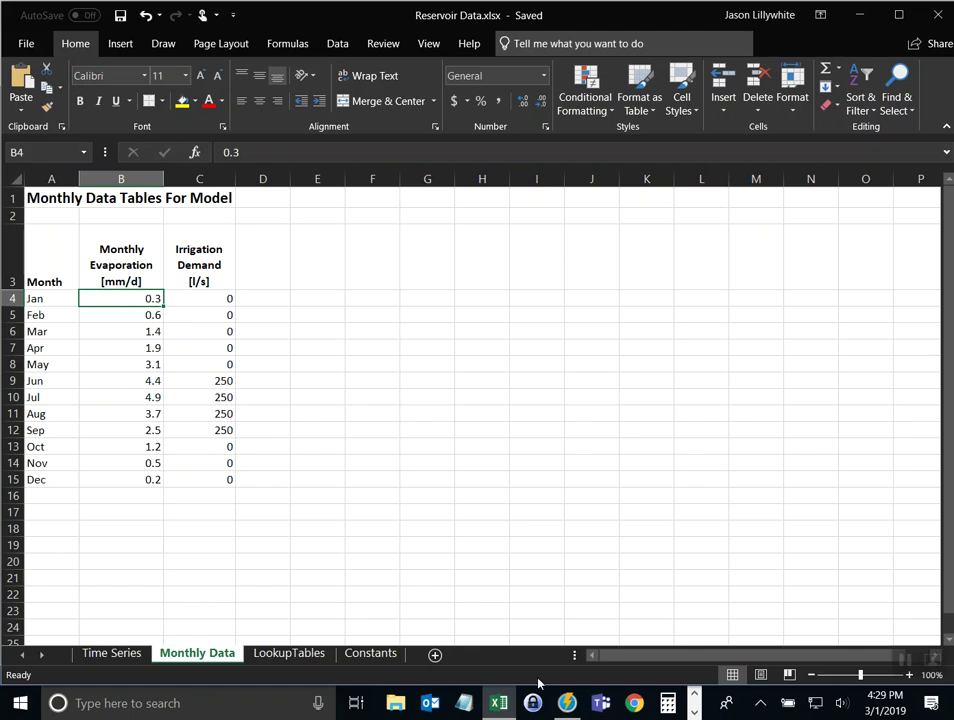
drag(80, 298, 98, 483)
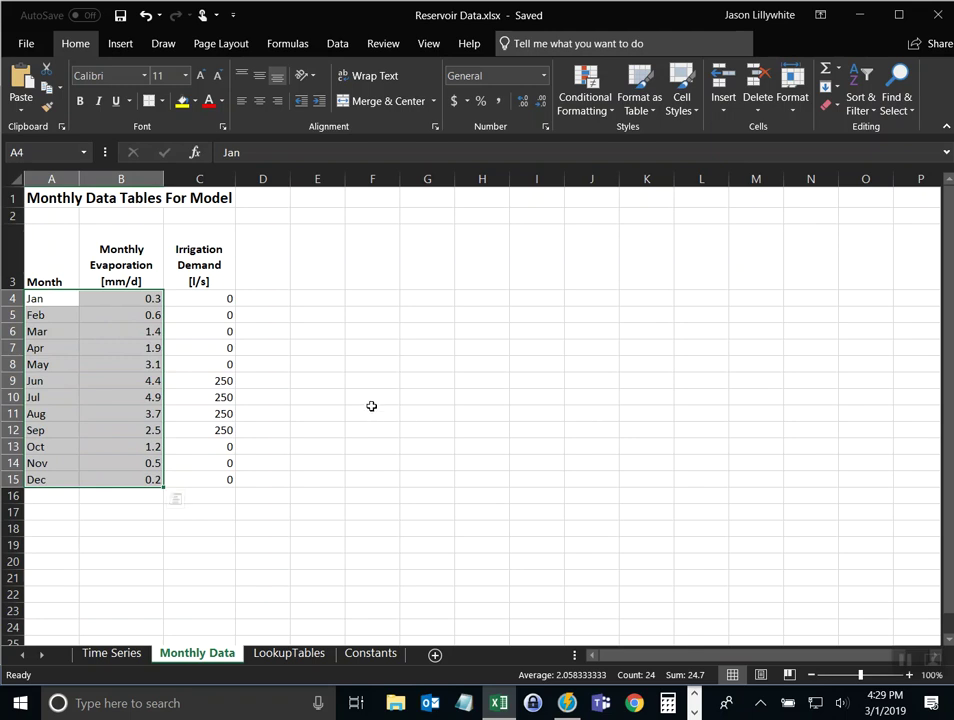
click(567, 704)
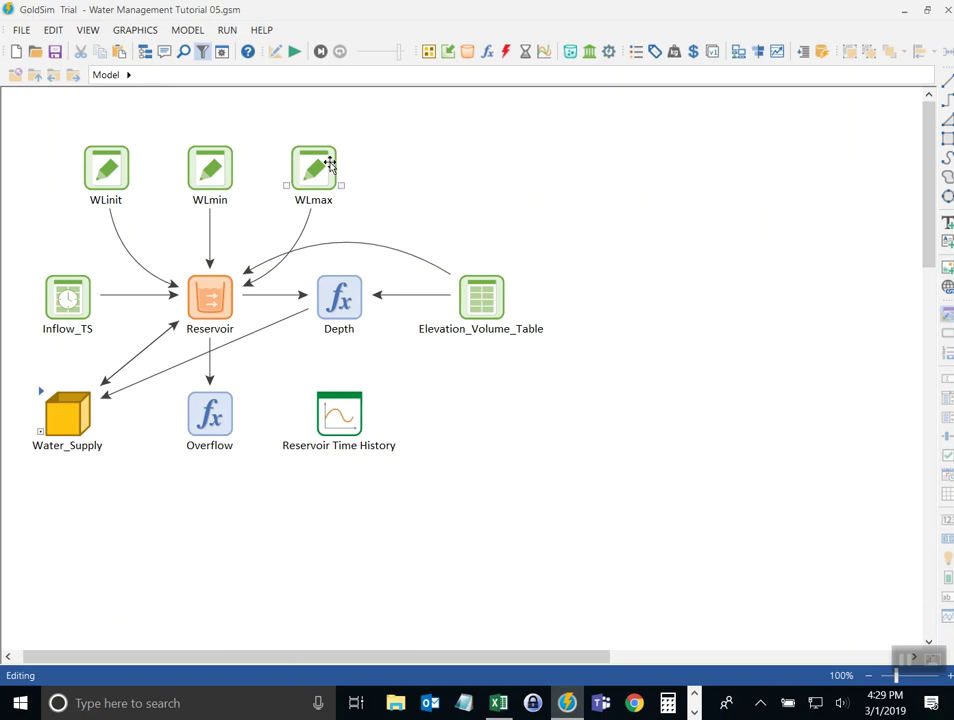
Step: Place a new Data element on the model diagram from the Input elements list
click(448, 54)
click(470, 79)
click(481, 424)
drag(450, 172, 659, 158)
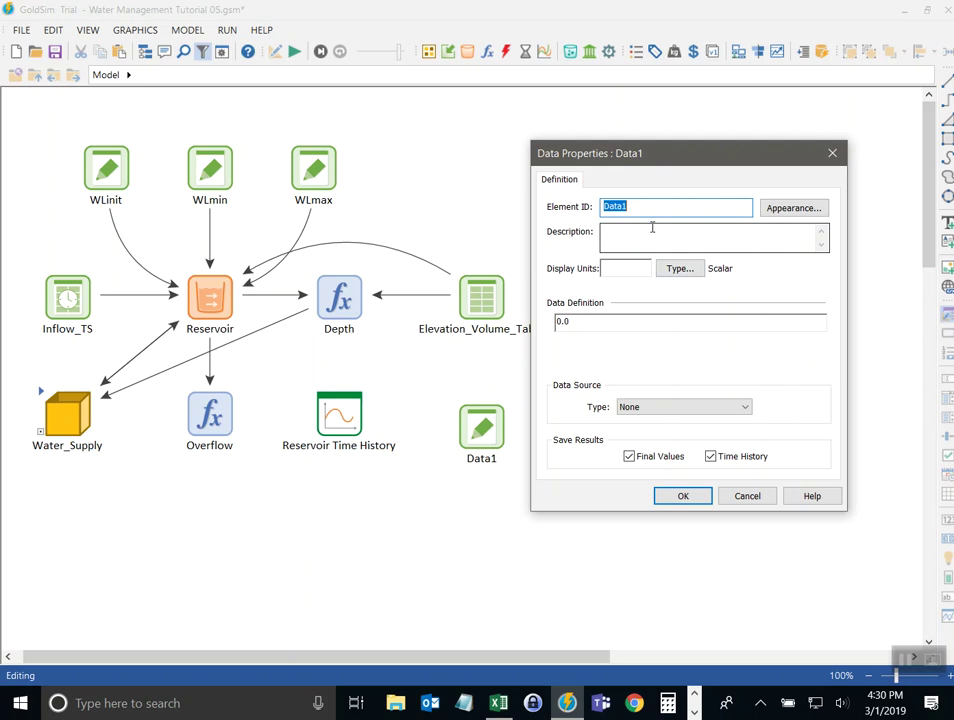
Step: Name it Evaporation_Table, describe it as monthly average evaporation rates, and use mm/d units
text(Evapo)
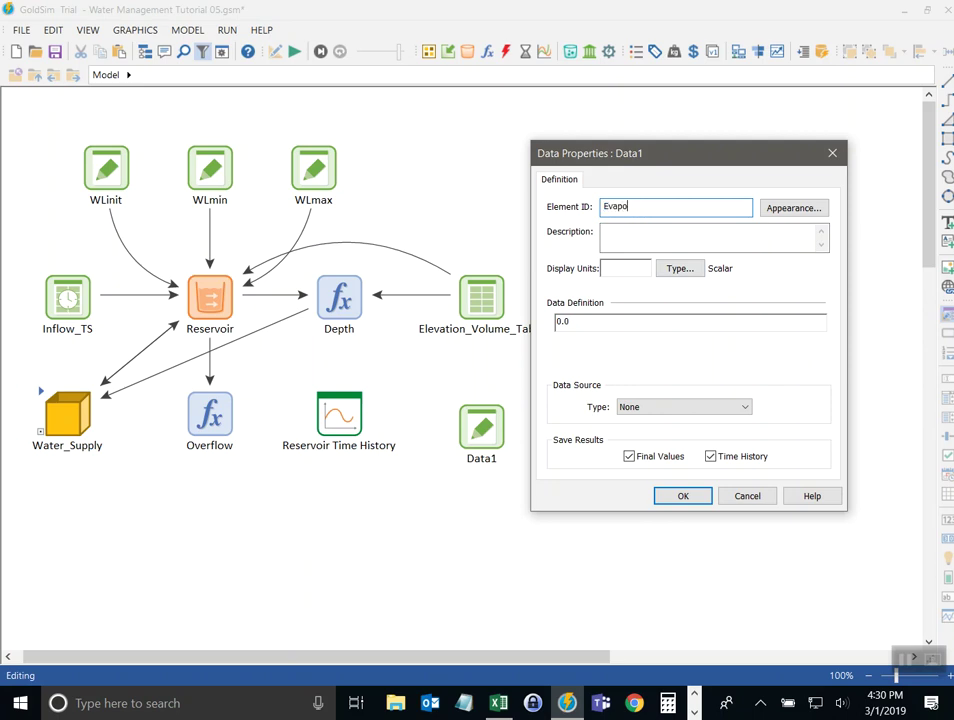
text(ration_Table)
click(673, 241)
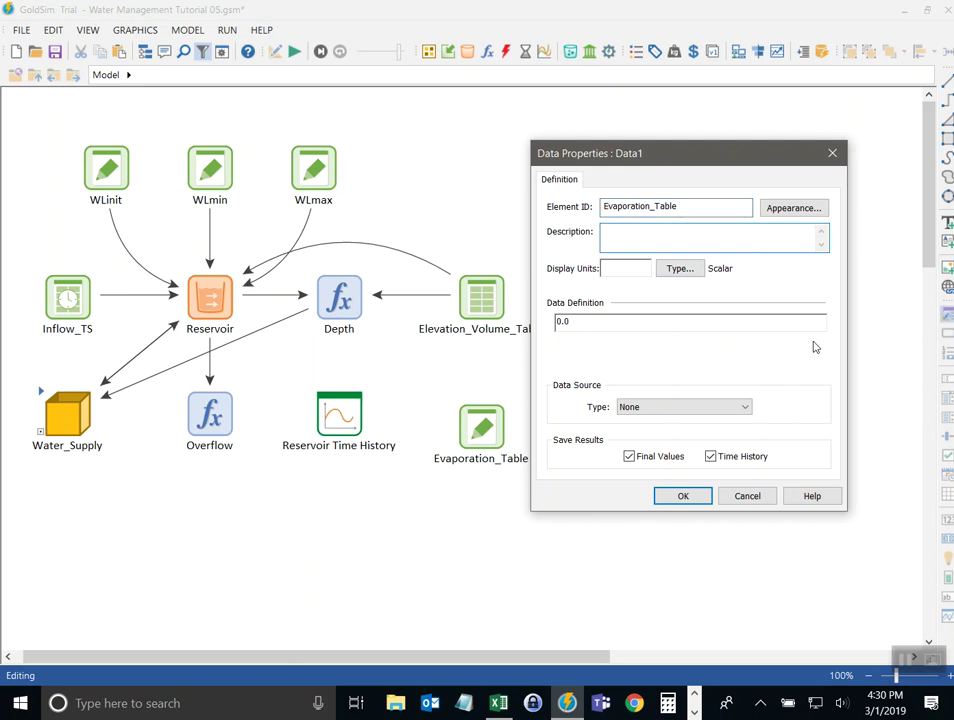
text(Represents monthly average evap)
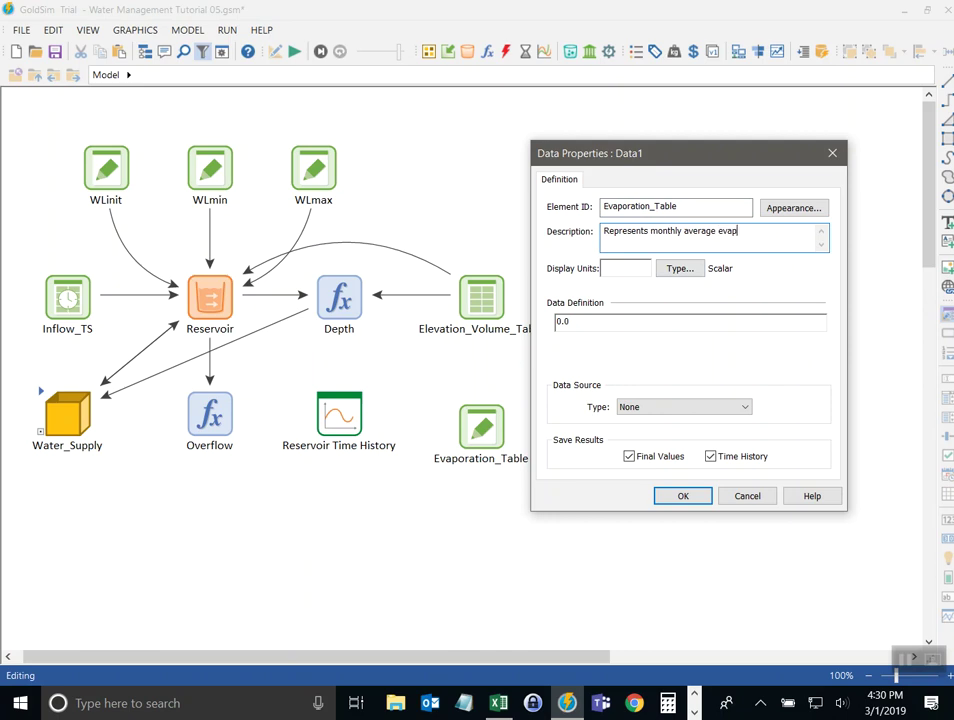
text(oration rates for each month)
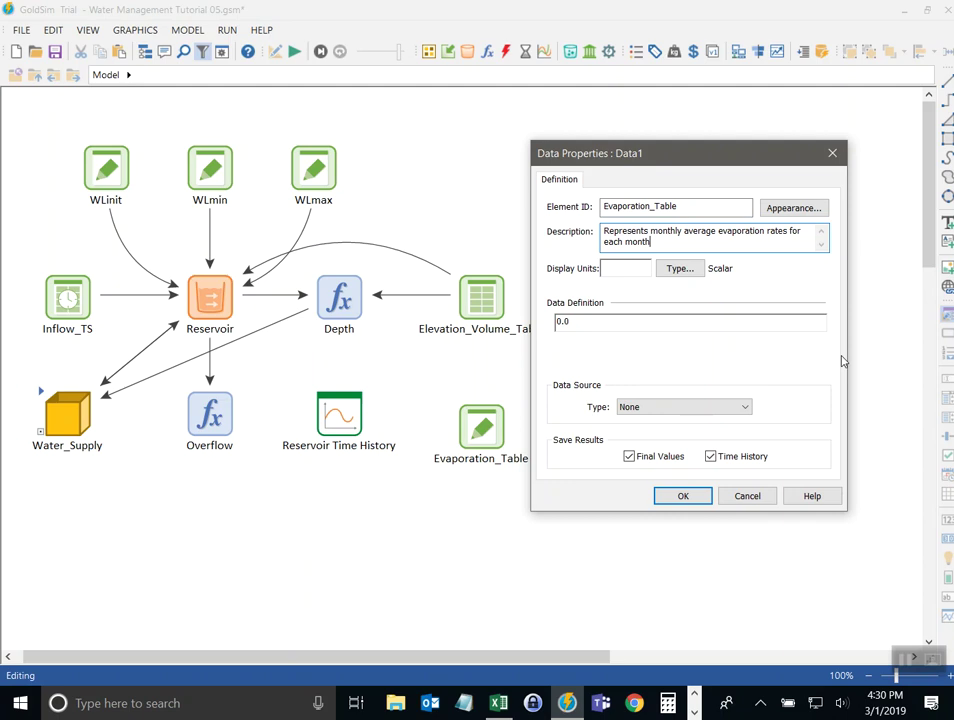
click(620, 268)
text(mm/d)
Step: Make Evaporation_Table a Vector (1D-Array) with Months row labels and open its monthly values
click(690, 276)
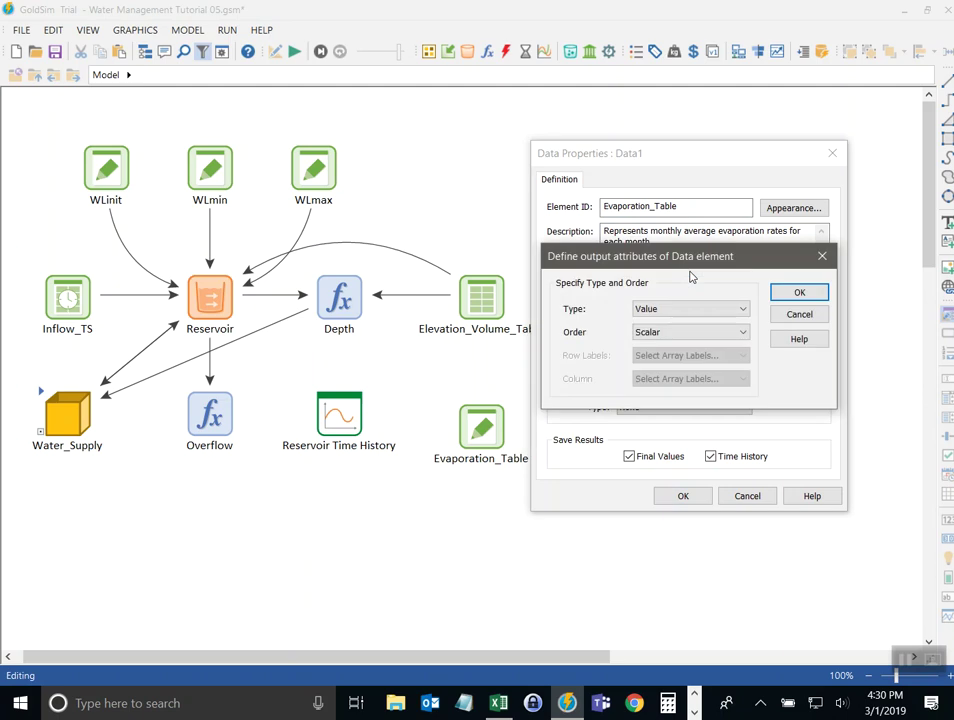
drag(682, 256, 673, 297)
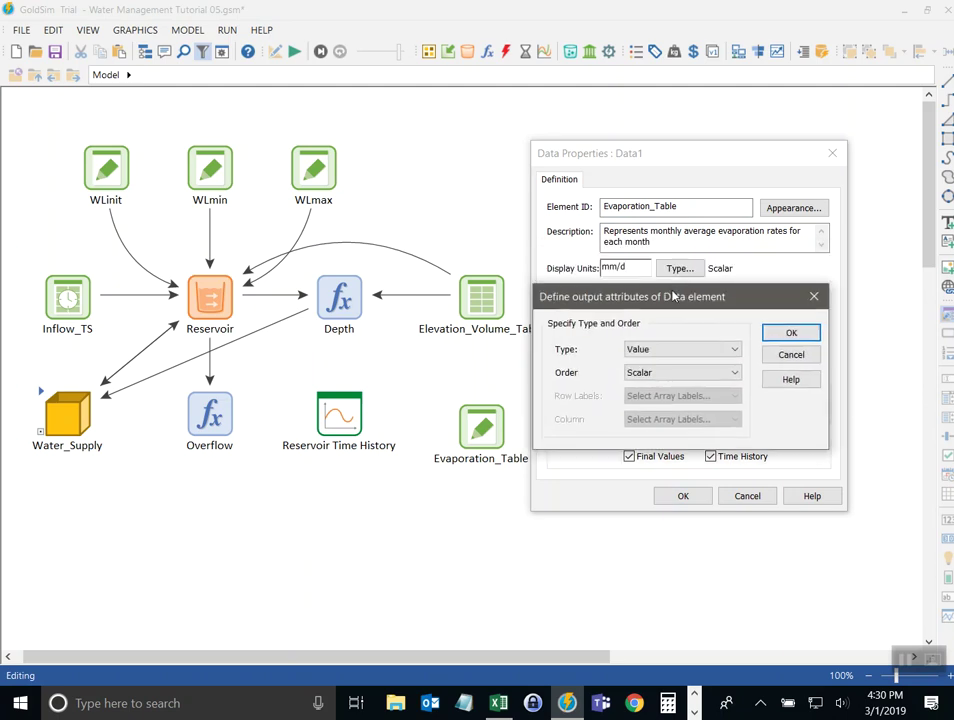
click(662, 374)
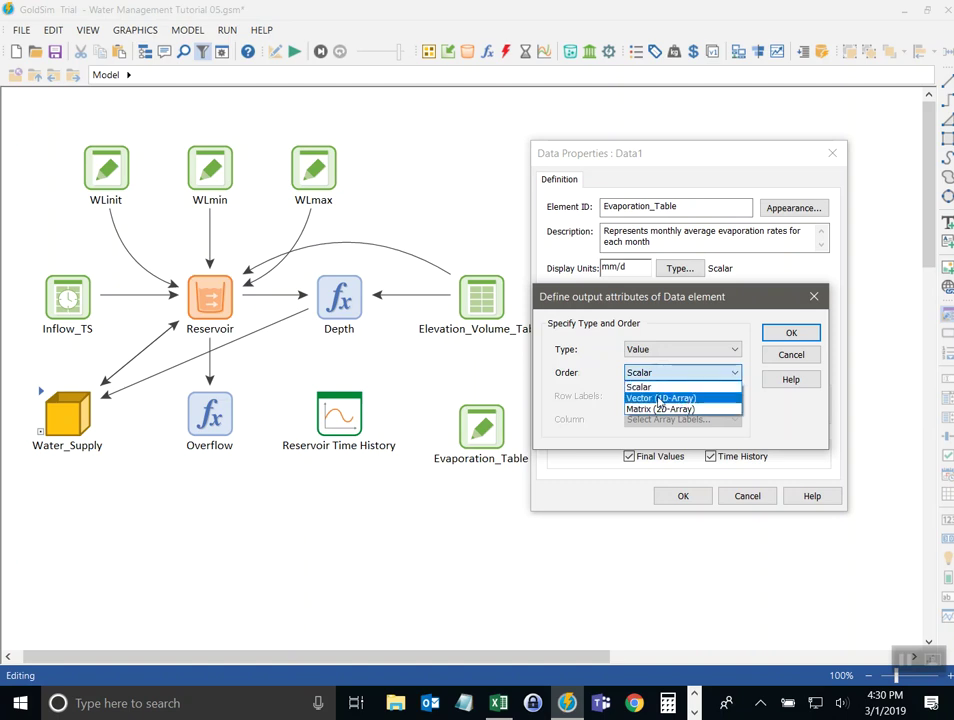
click(660, 398)
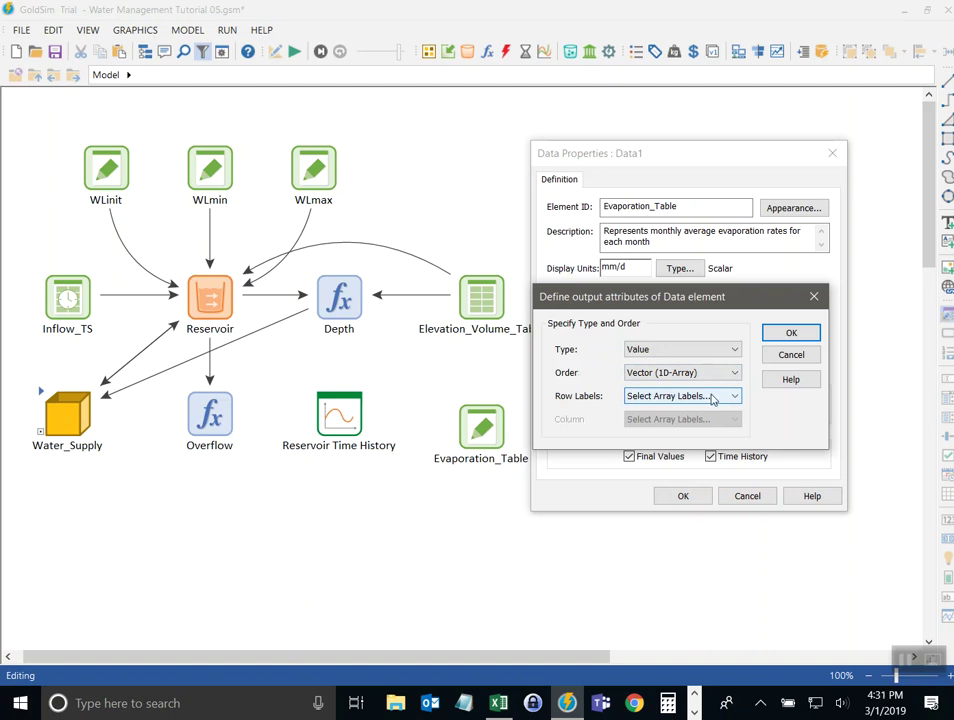
click(712, 397)
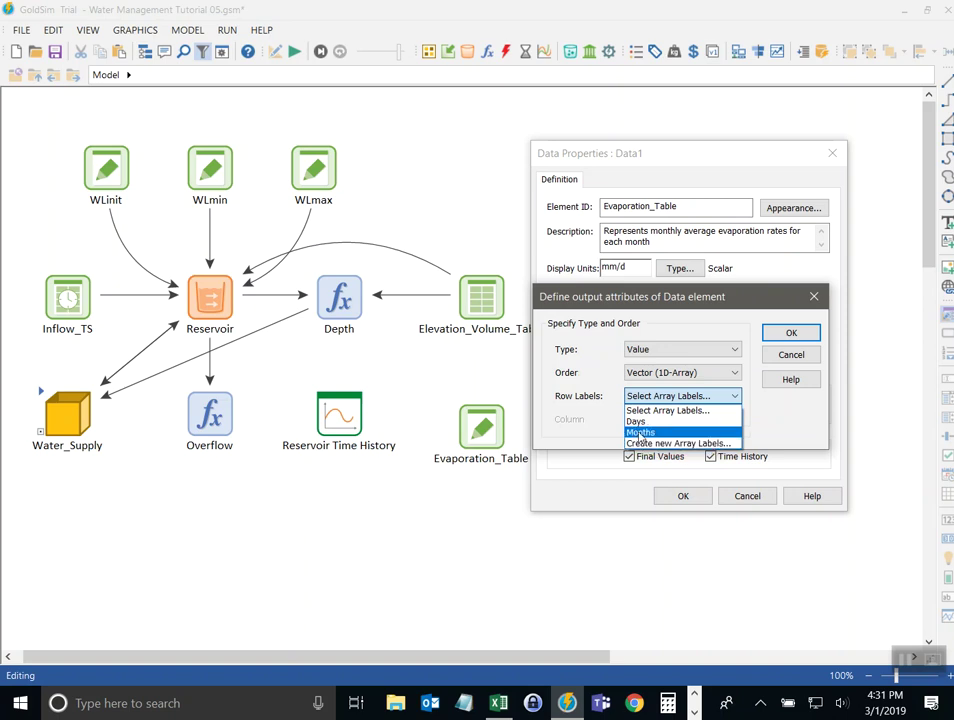
click(651, 433)
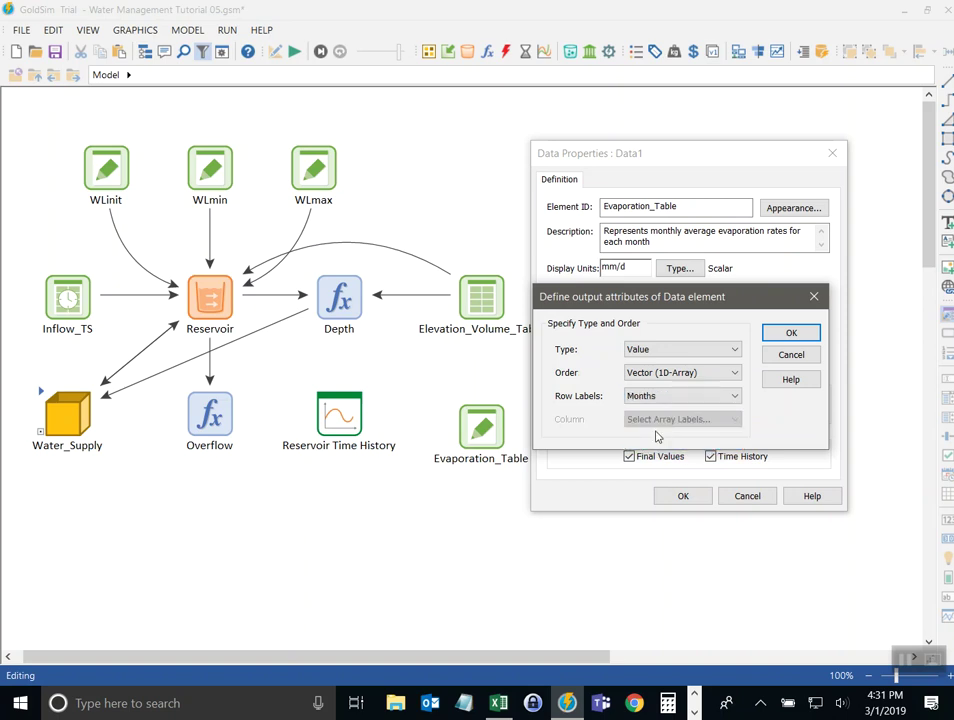
click(791, 333)
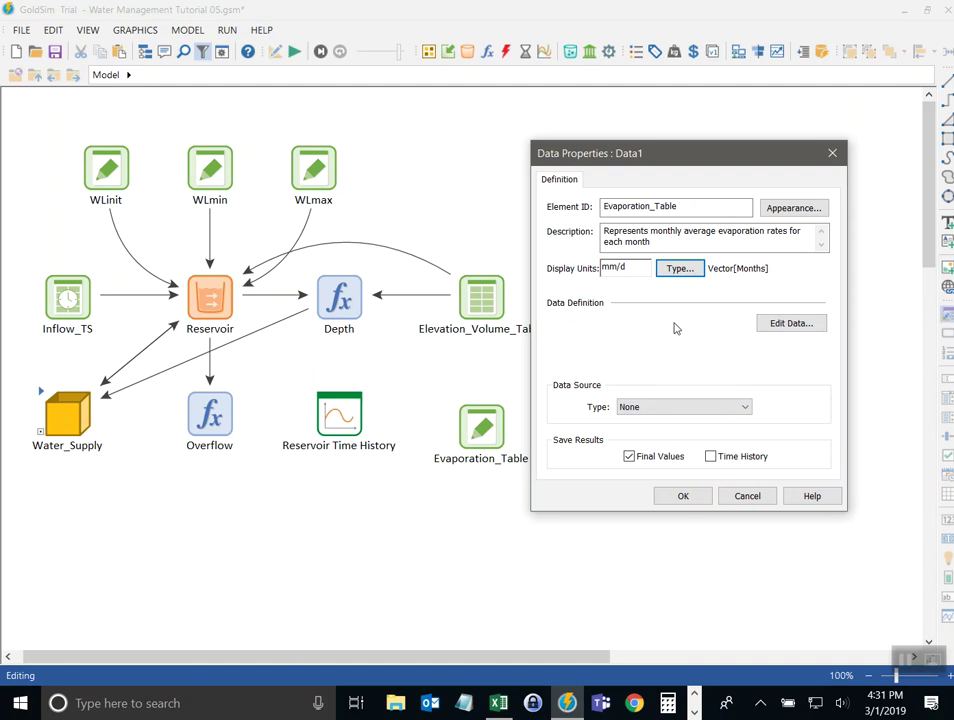
click(791, 323)
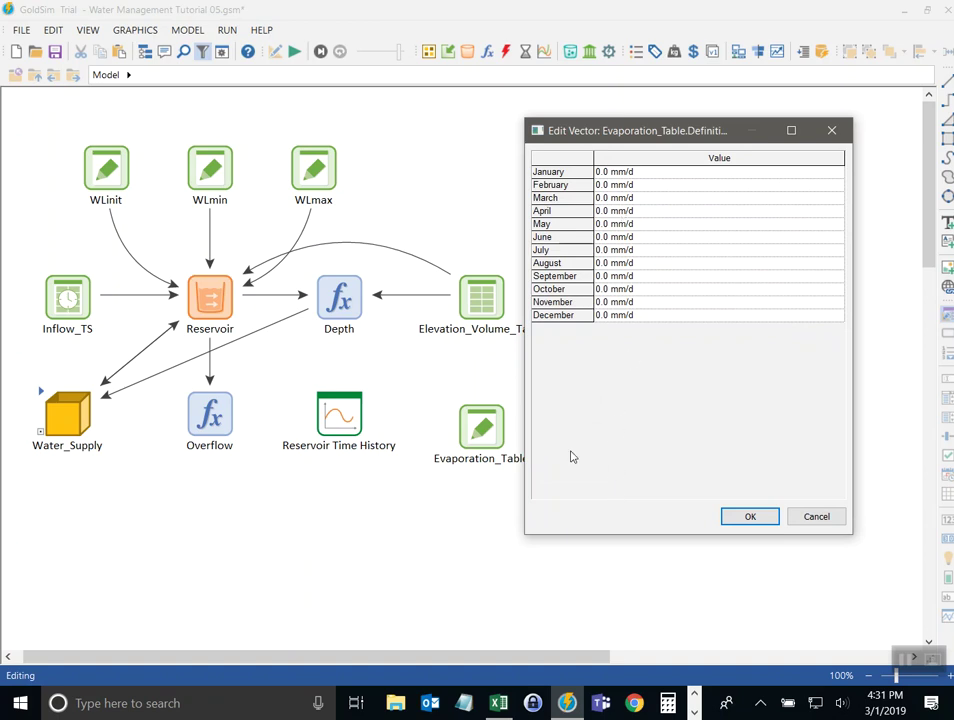
Step: Paste the twelve monthly evaporation rates from the Reservoir Data workbook, 0.3 to 0.2 mm/d, peaking at 4.9
click(498, 703)
drag(262, 348, 312, 363)
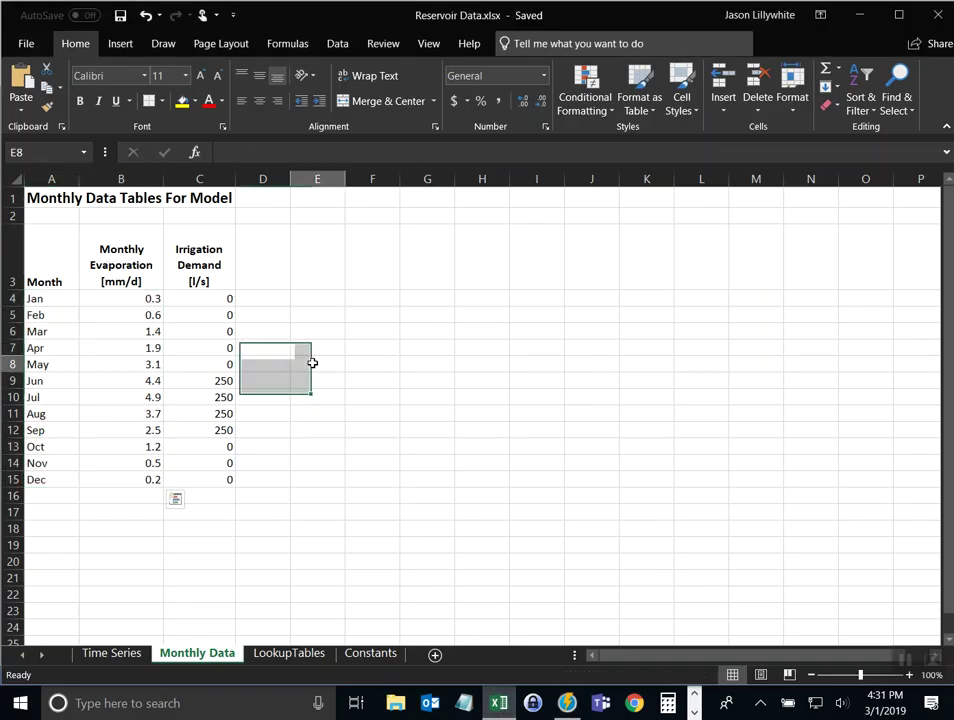
drag(128, 298, 109, 488)
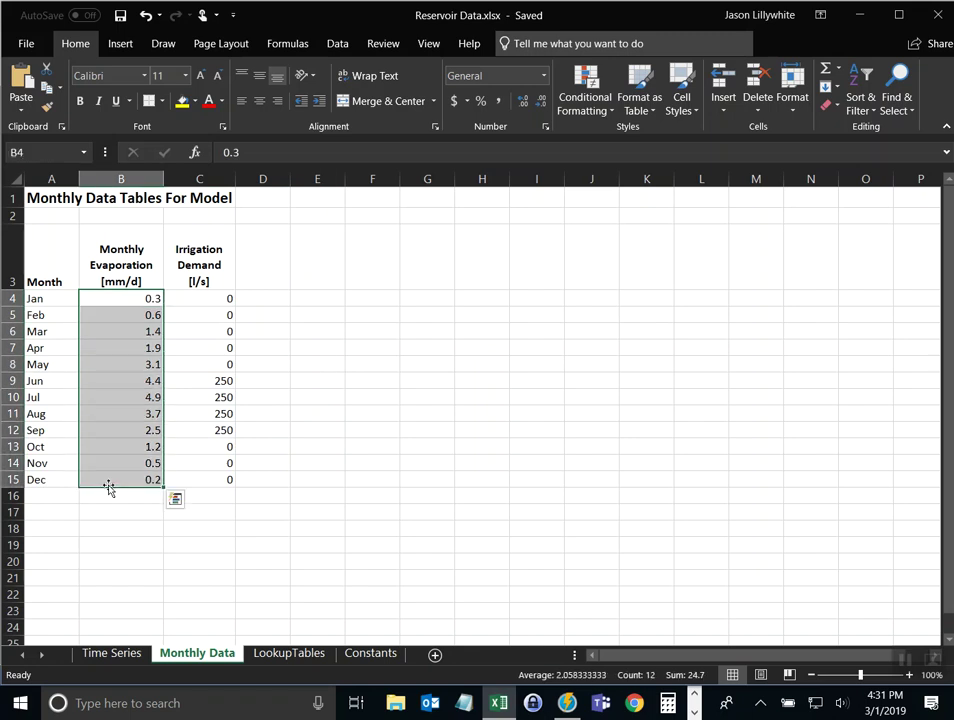
key(ctrl+c)
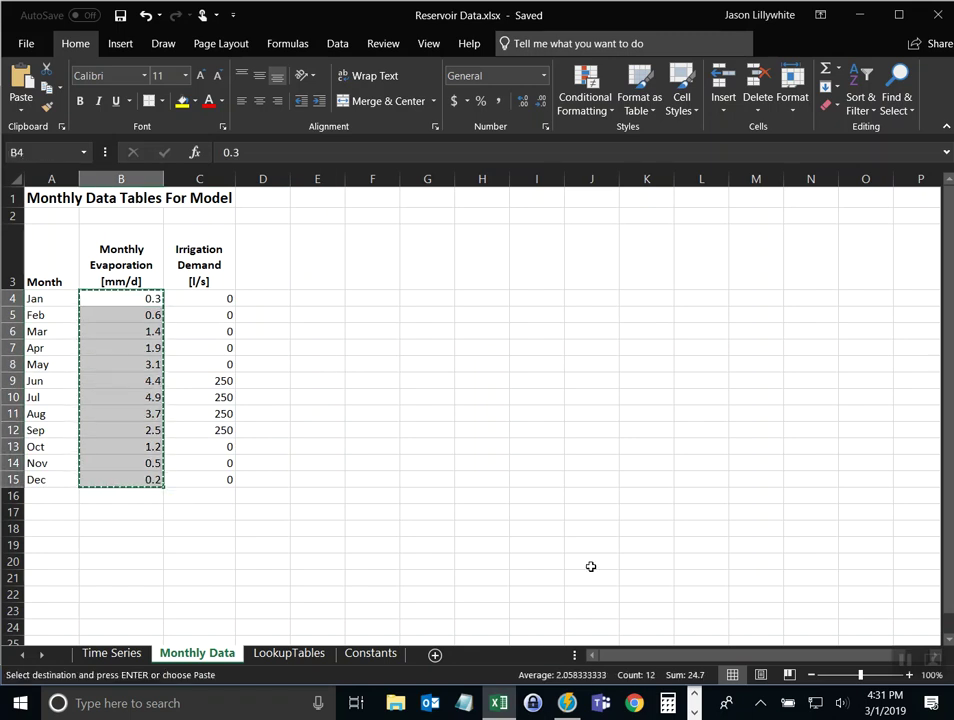
click(567, 703)
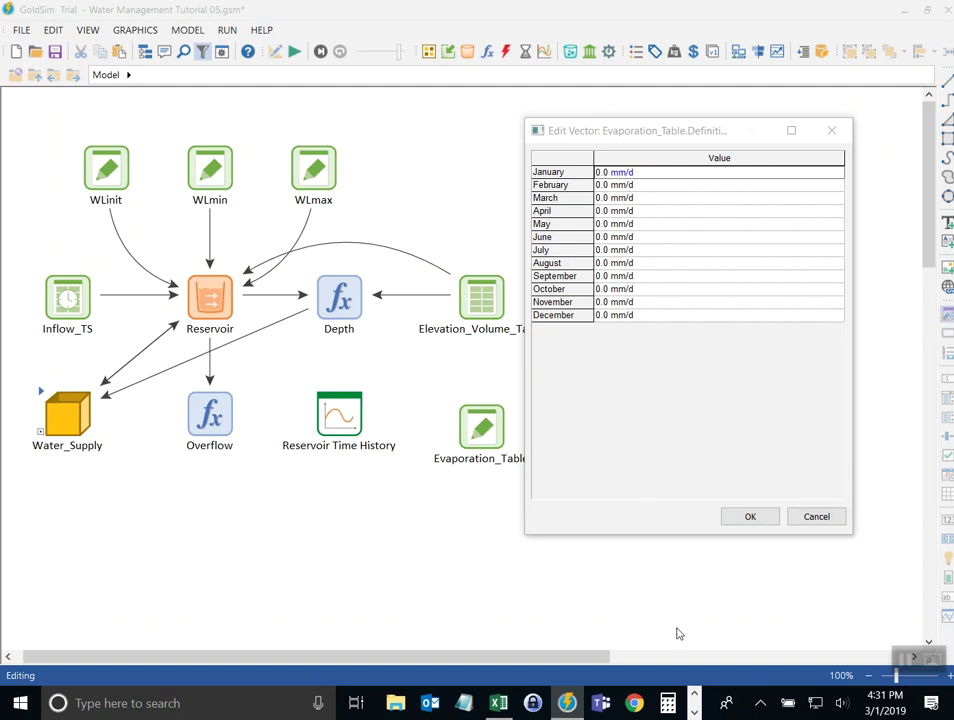
key(ctrl+v)
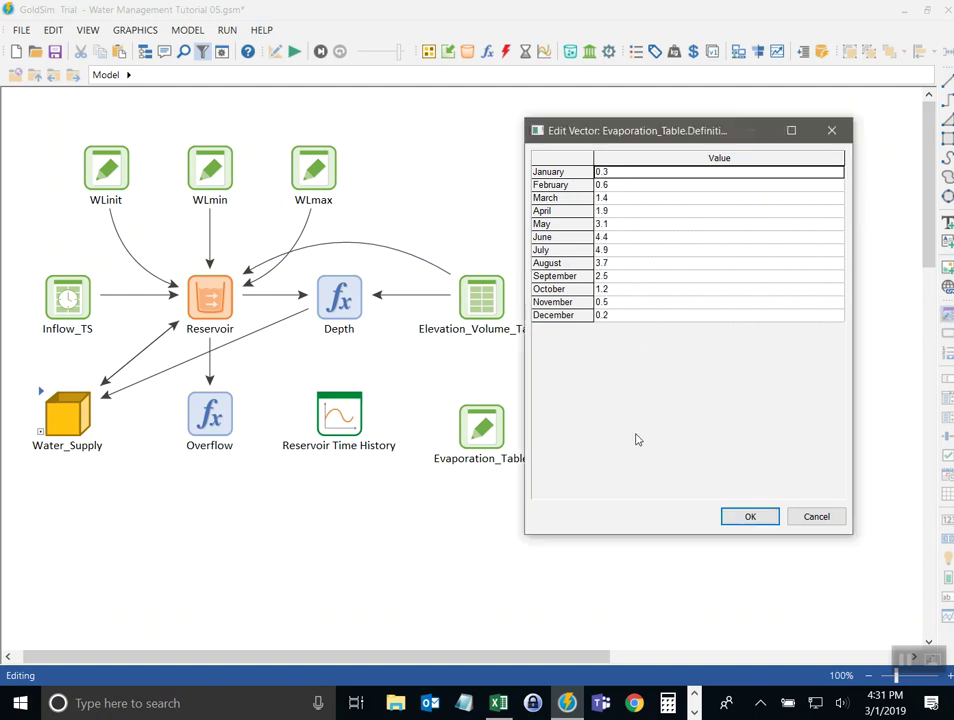
drag(620, 134, 282, 133)
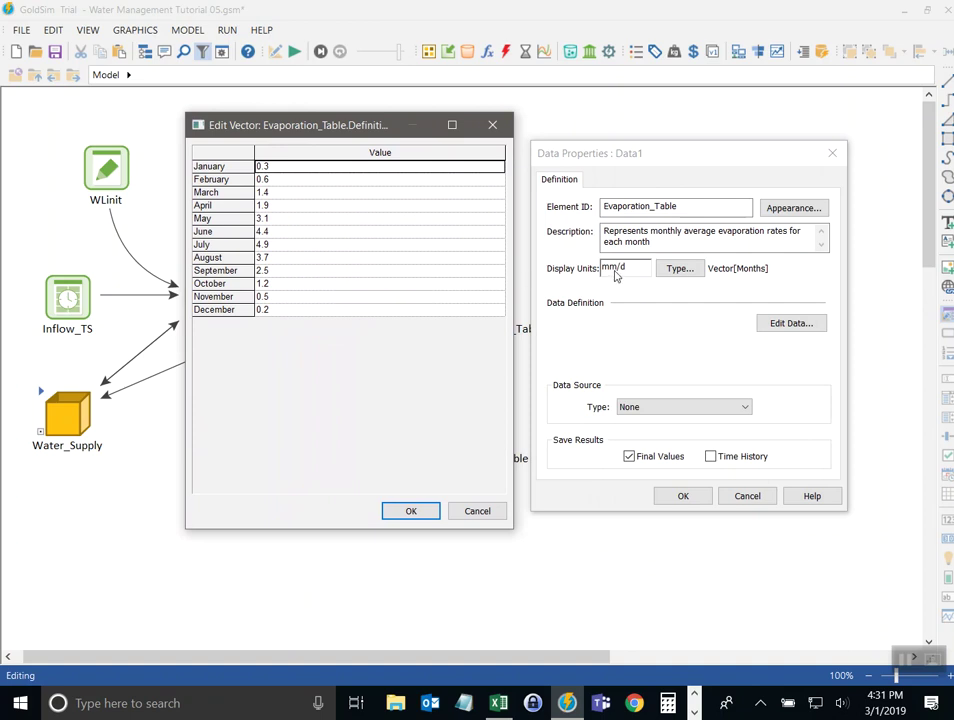
click(395, 512)
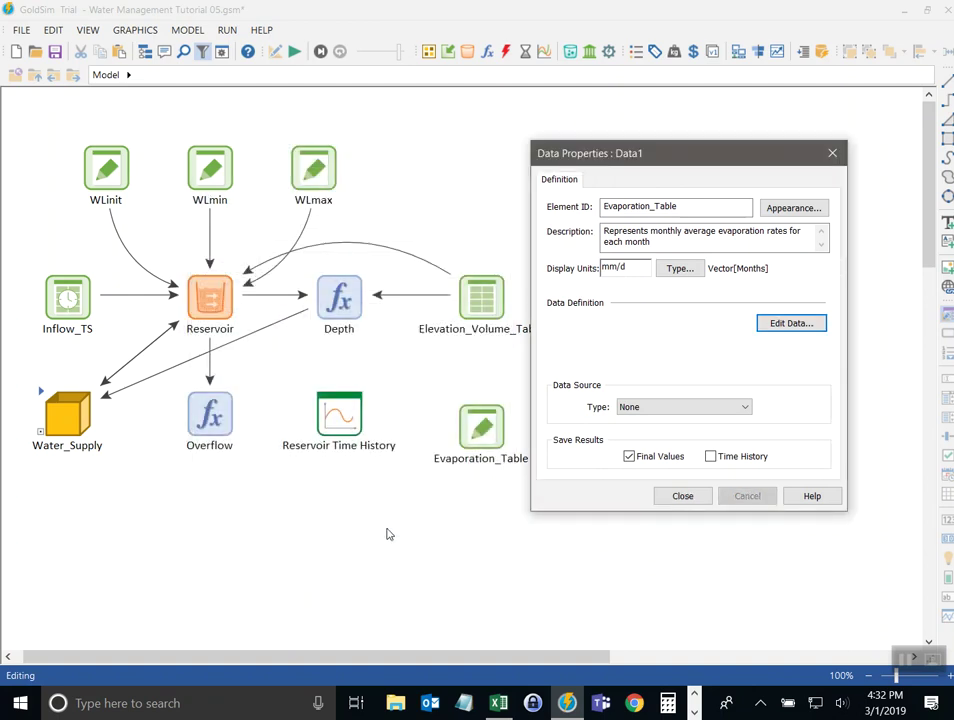
Step: Recheck the Evaporation_Table monthly values, then close its Data Properties dialog
click(791, 324)
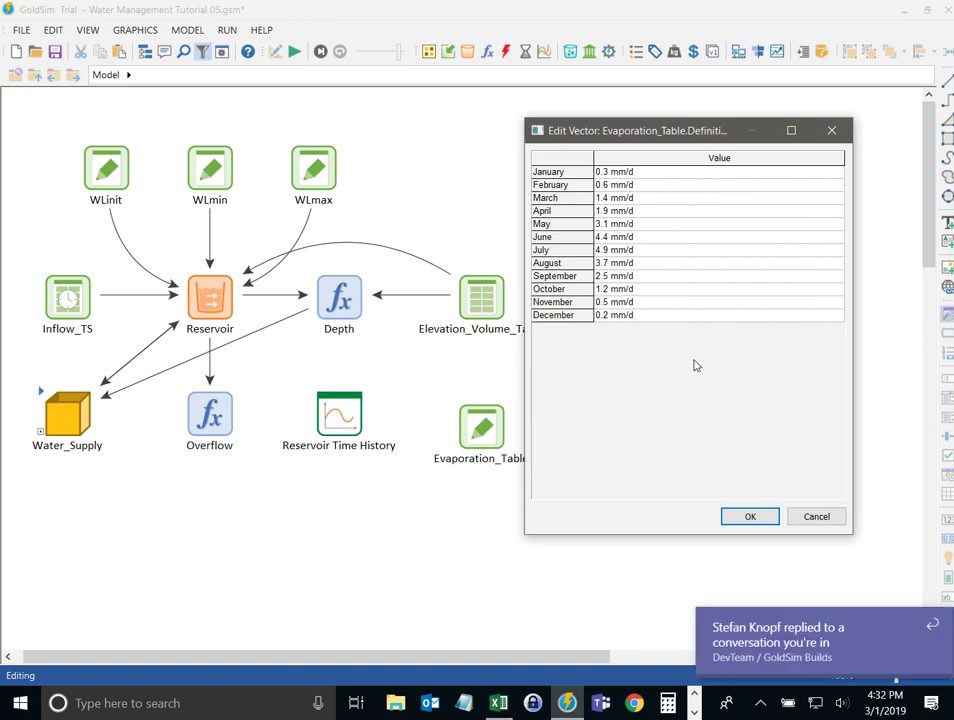
click(732, 515)
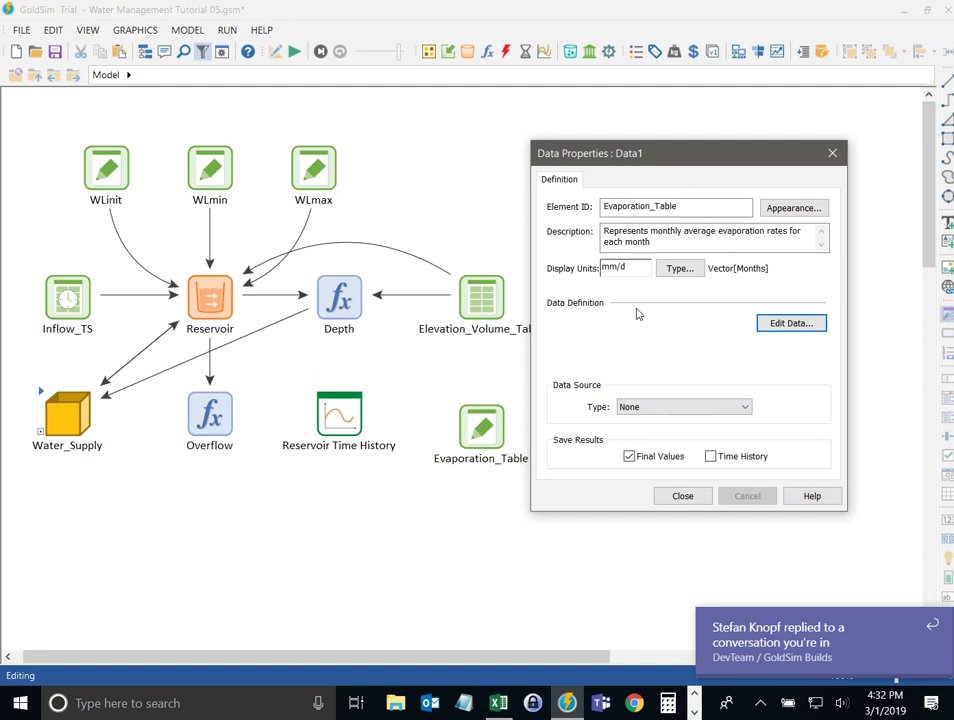
click(678, 496)
mouse_move(482, 421)
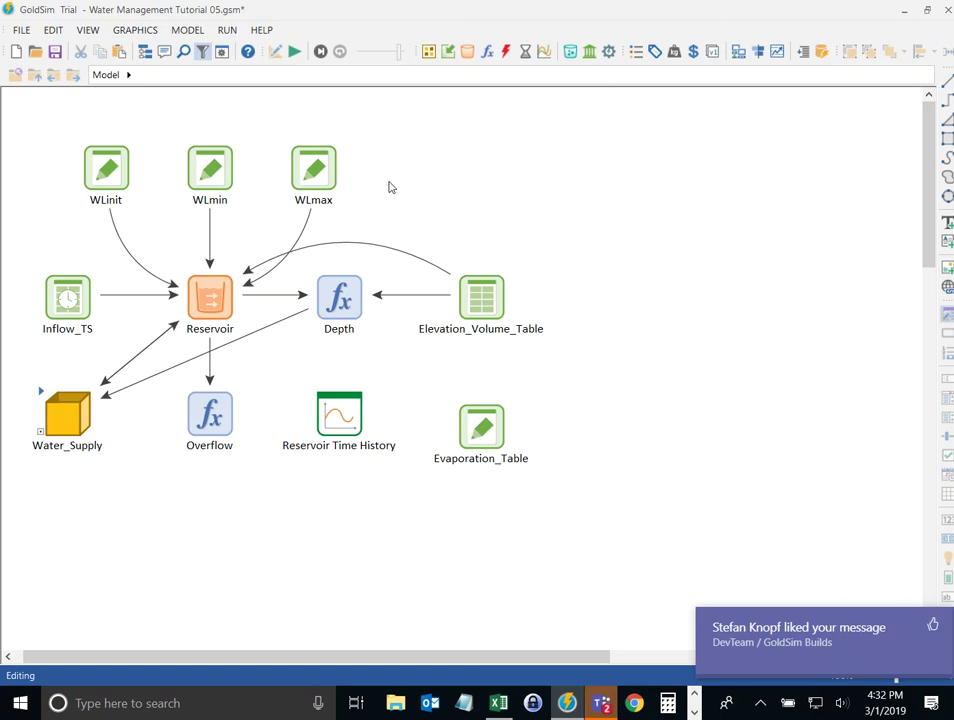
Step: Nudge Evaporation_Table into place and inspect the Months array label set (January to December)
drag(486, 428, 509, 401)
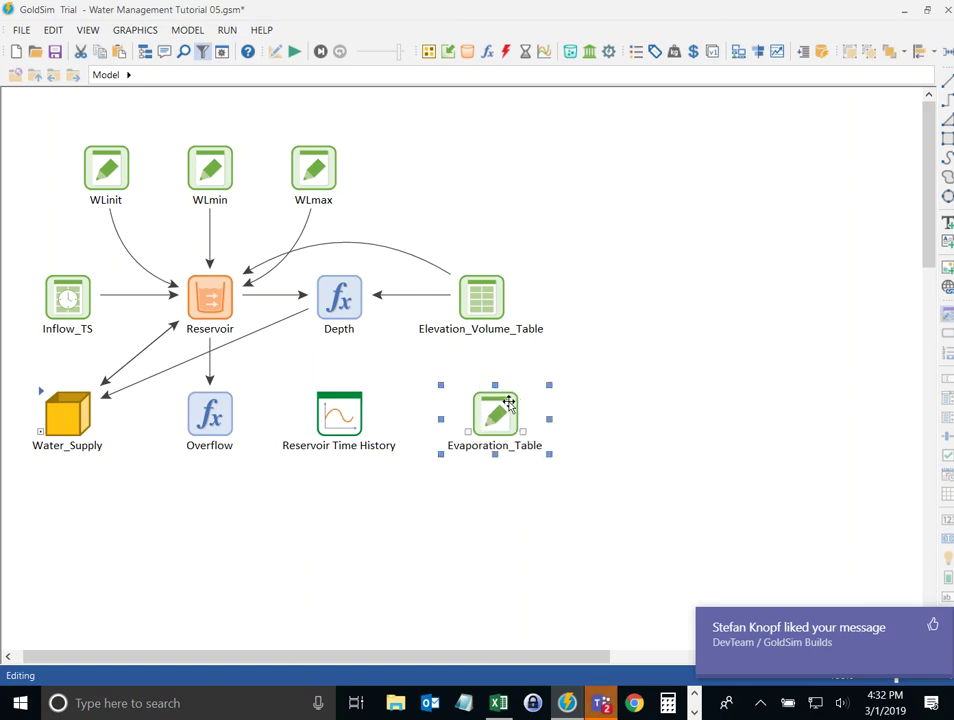
click(622, 358)
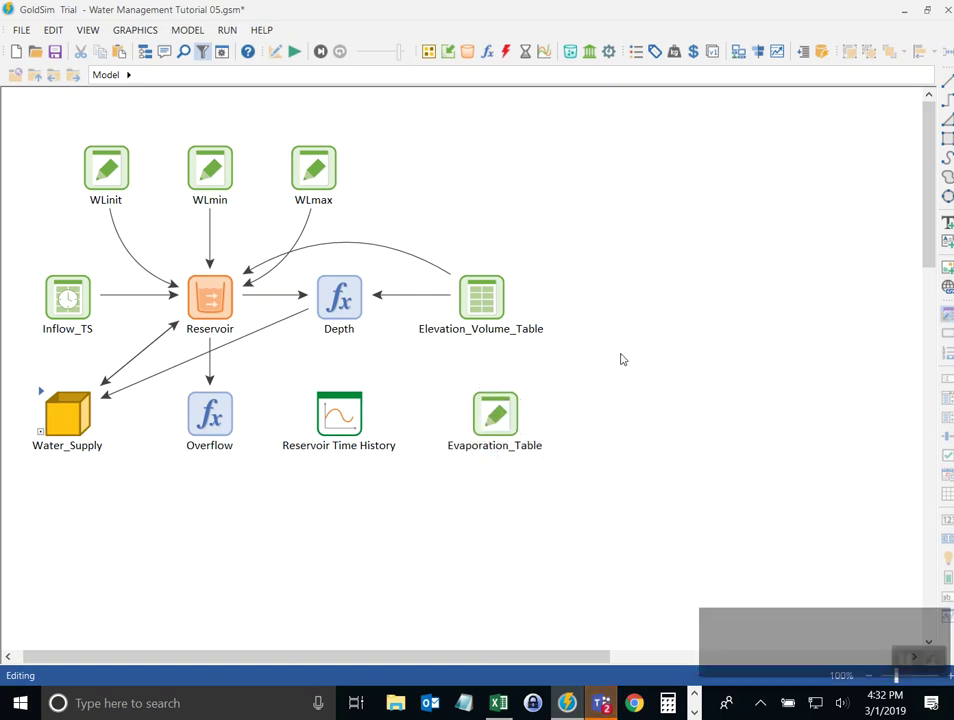
click(185, 31)
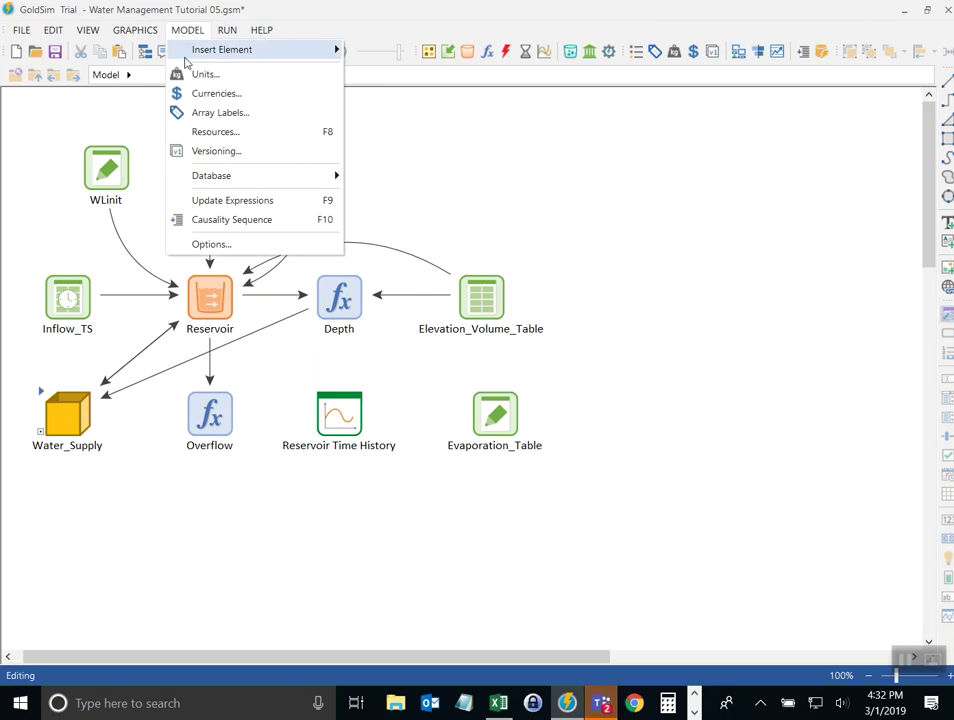
click(262, 116)
drag(385, 188, 470, 94)
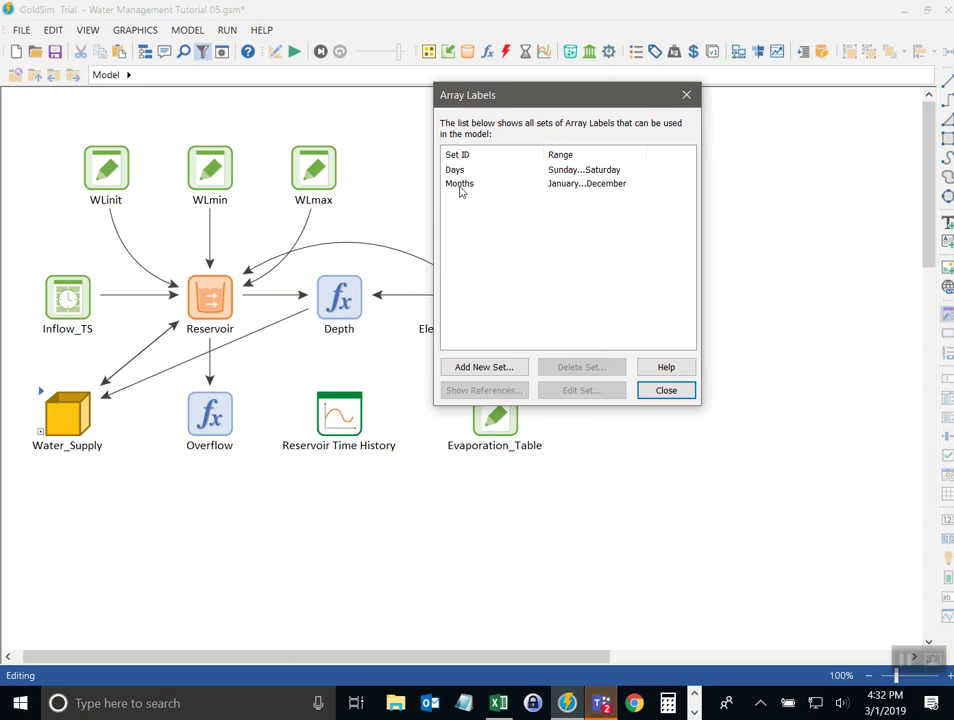
click(460, 188)
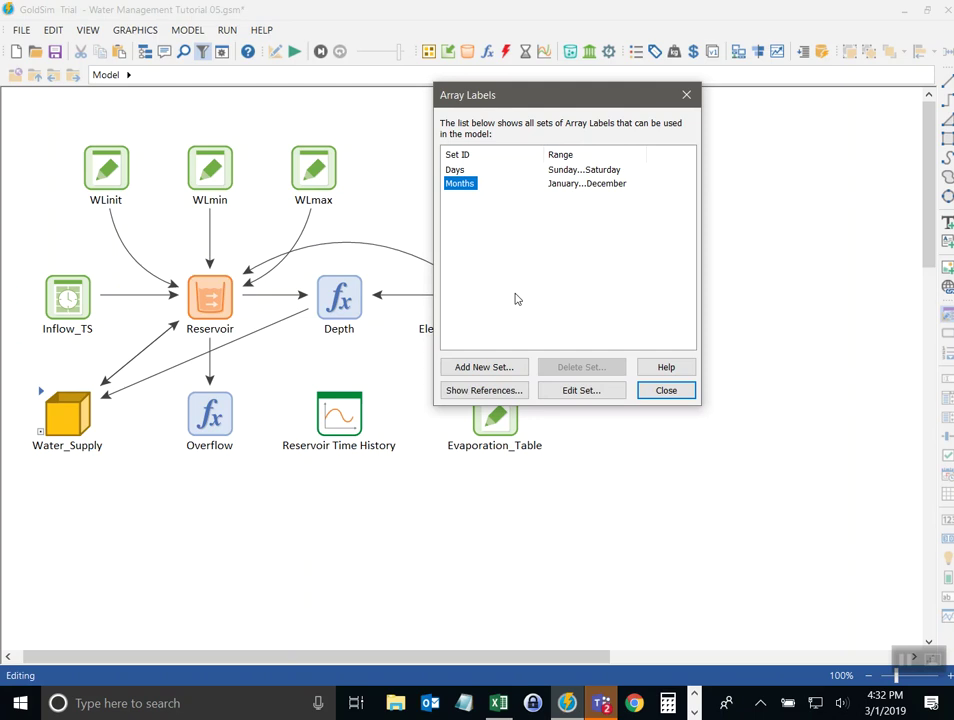
click(561, 398)
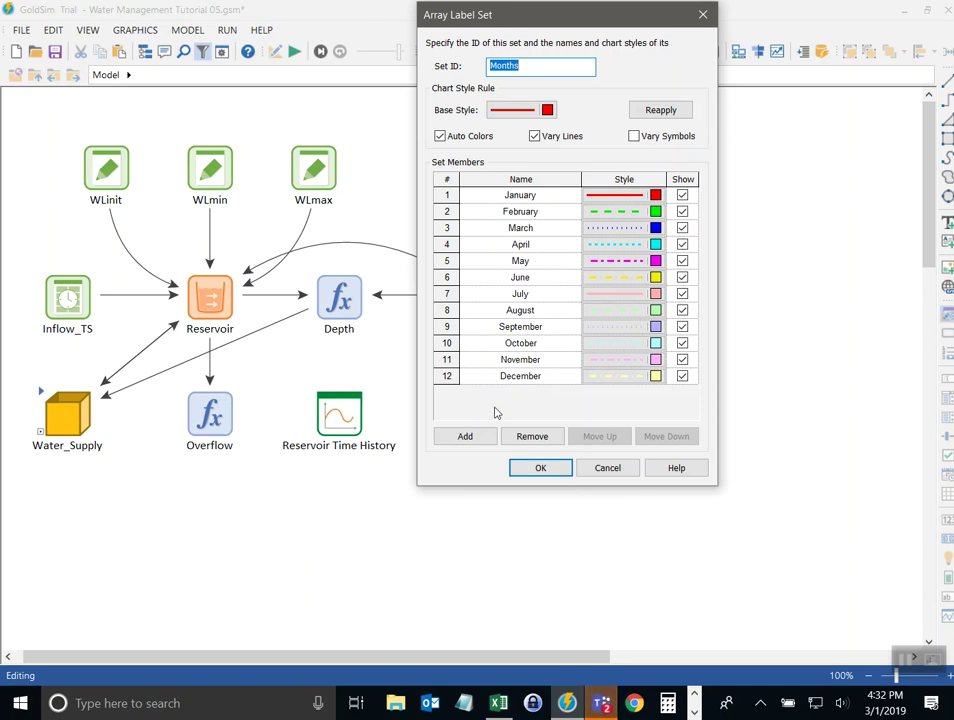
click(540, 468)
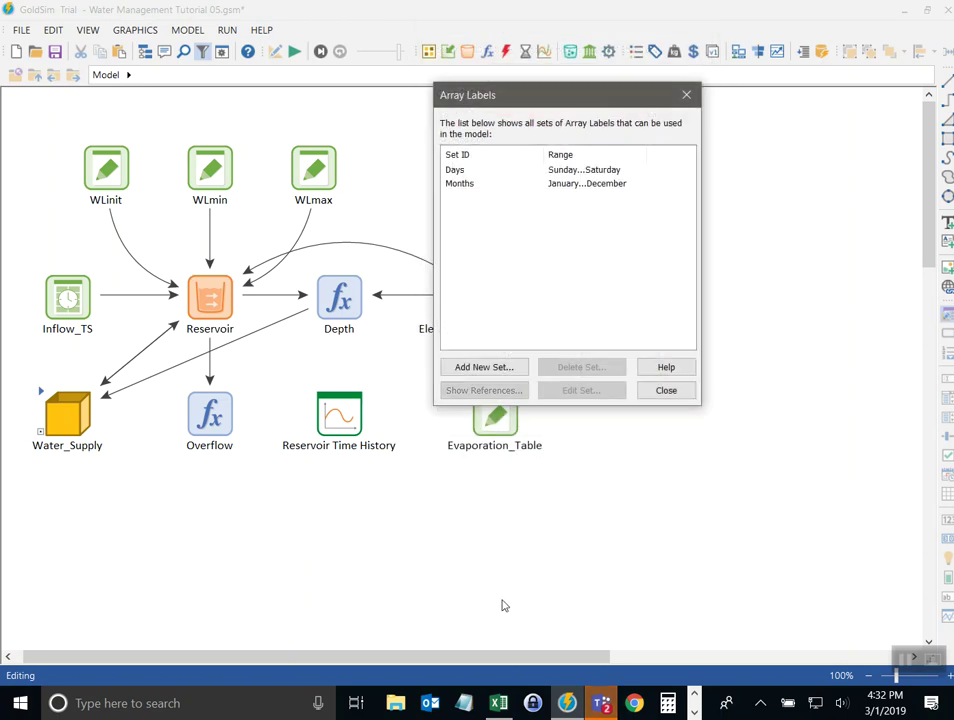
Step: Add an indexed array label set Set1 with indices running from 1 to 10
click(507, 369)
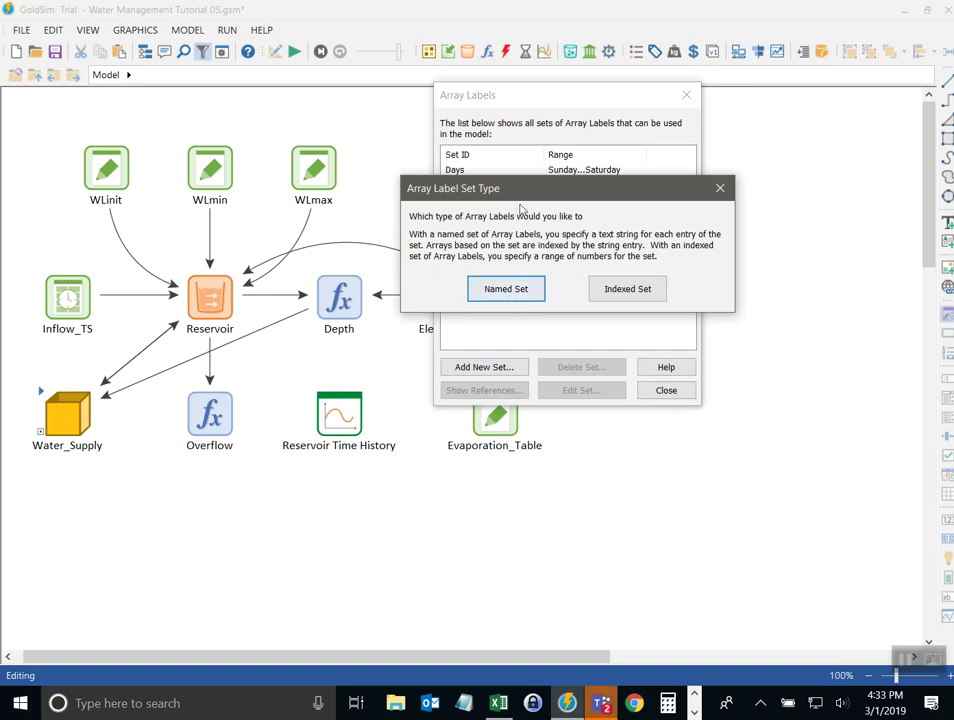
drag(522, 200, 519, 226)
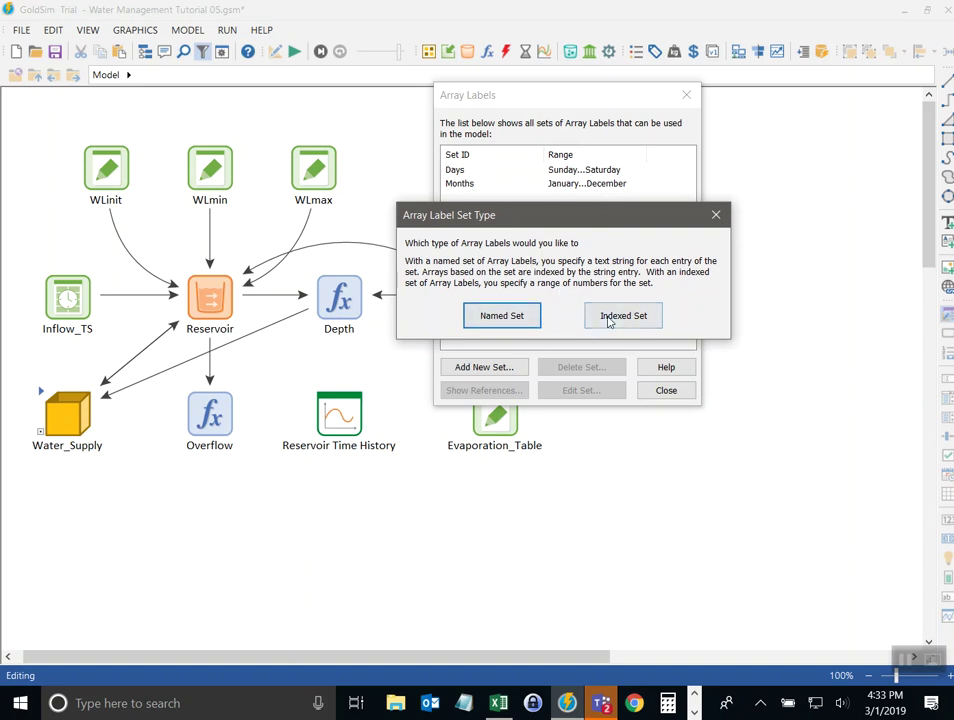
click(647, 318)
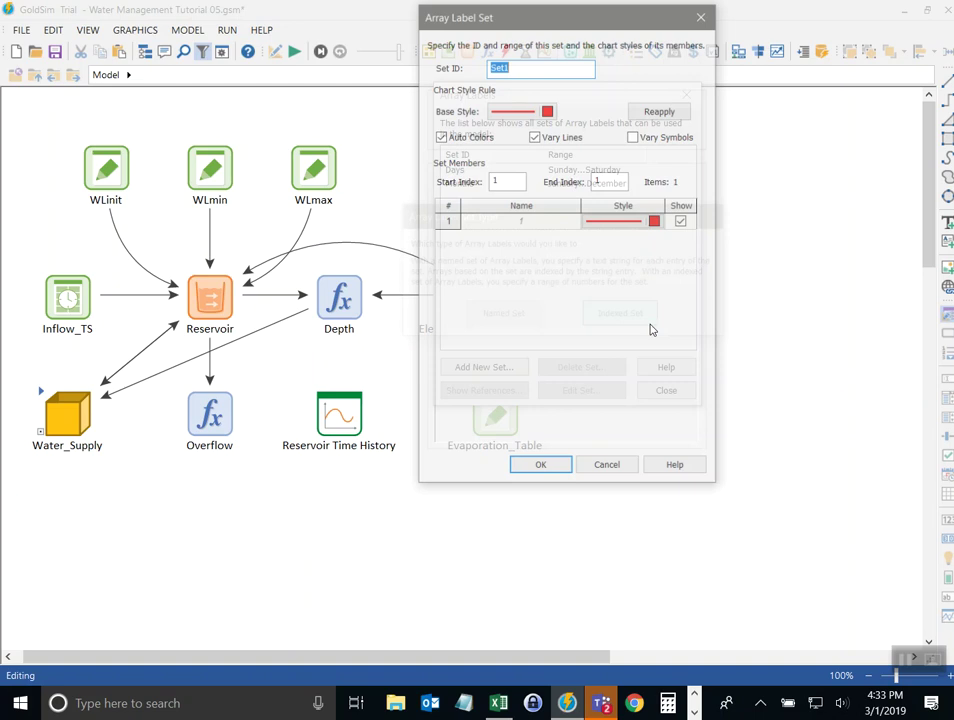
click(608, 180)
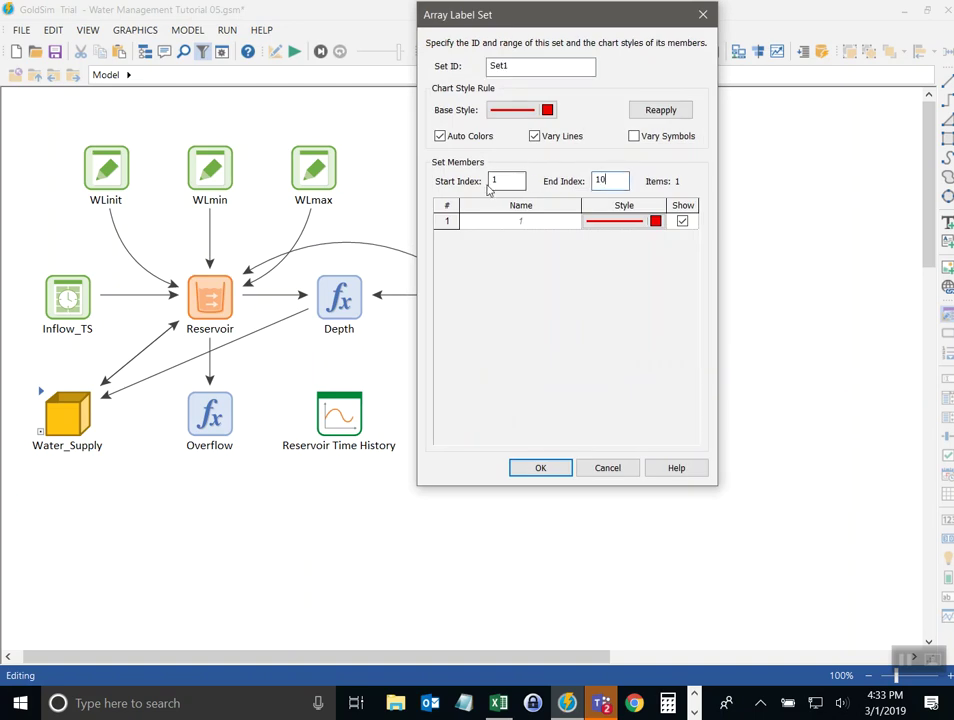
key(Tab)
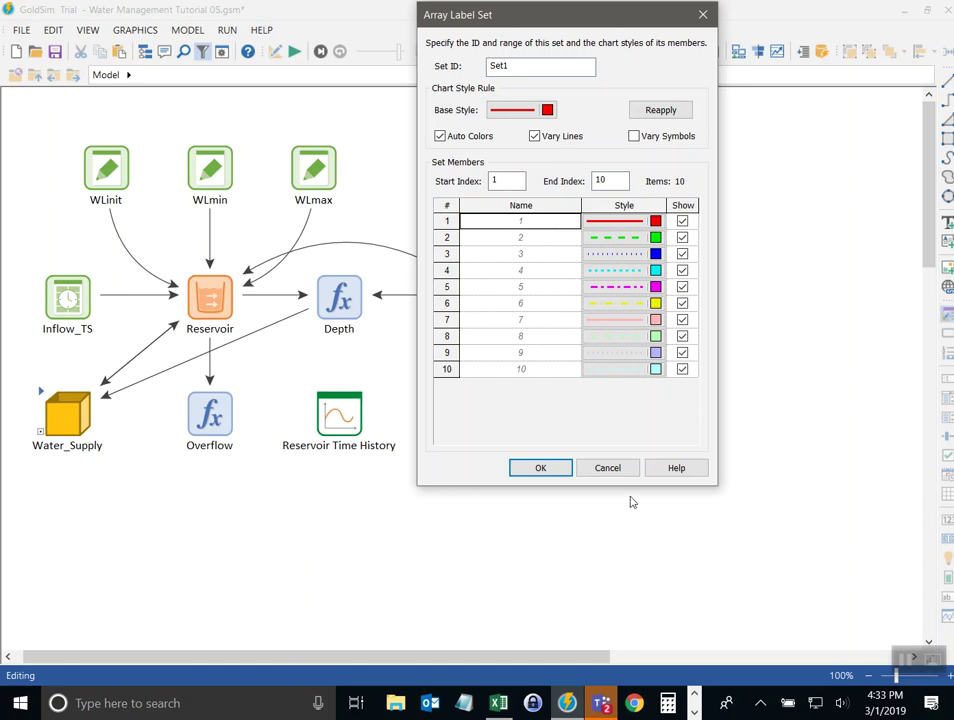
click(528, 287)
click(545, 303)
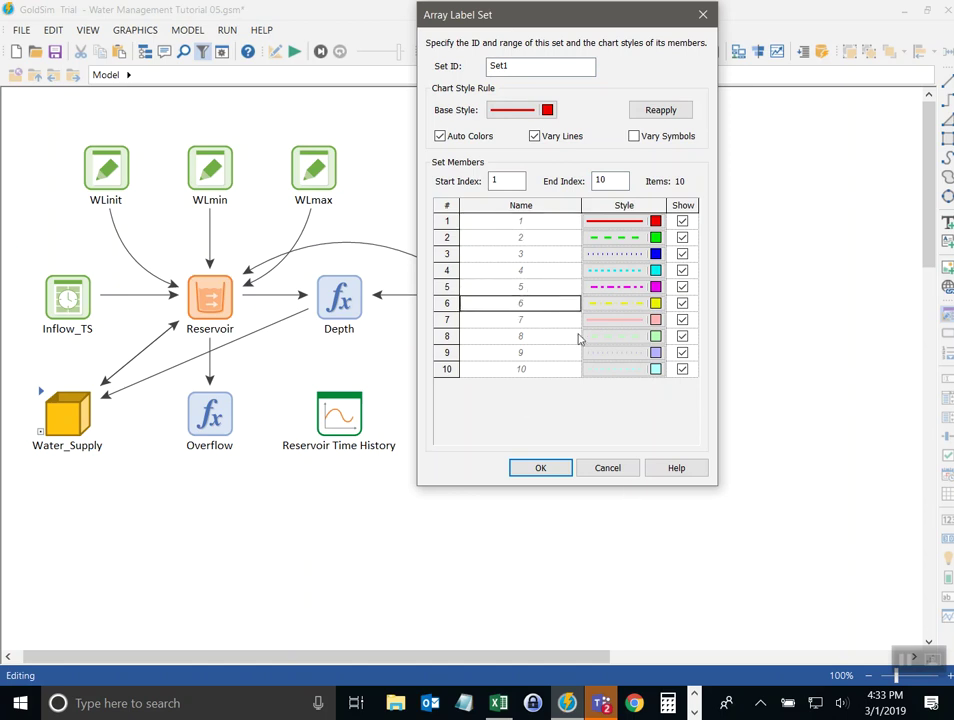
click(522, 290)
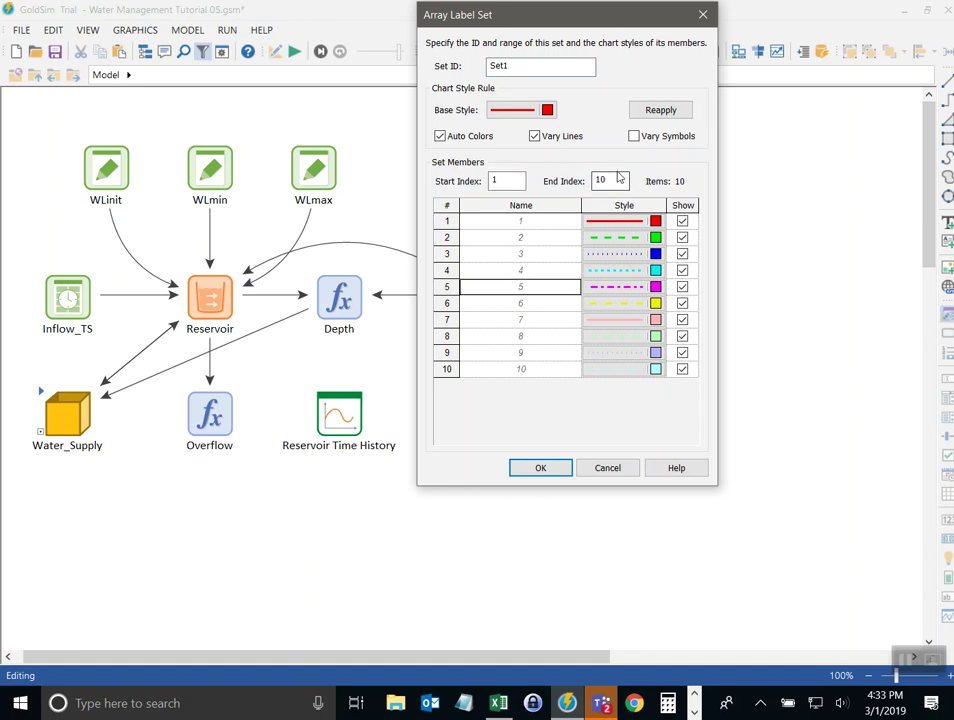
click(491, 179)
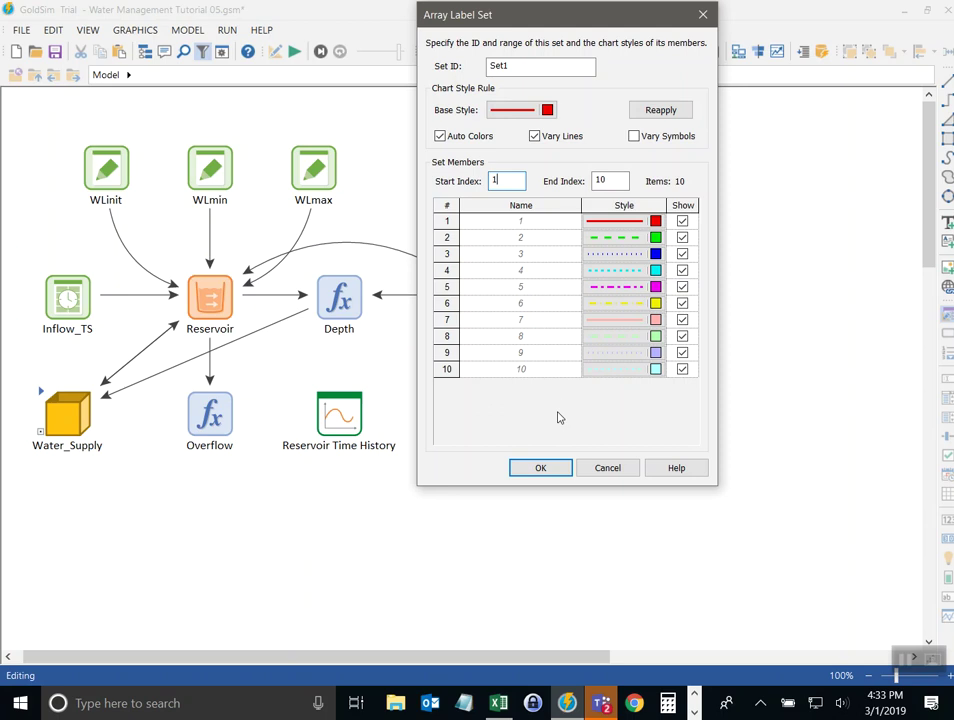
click(552, 470)
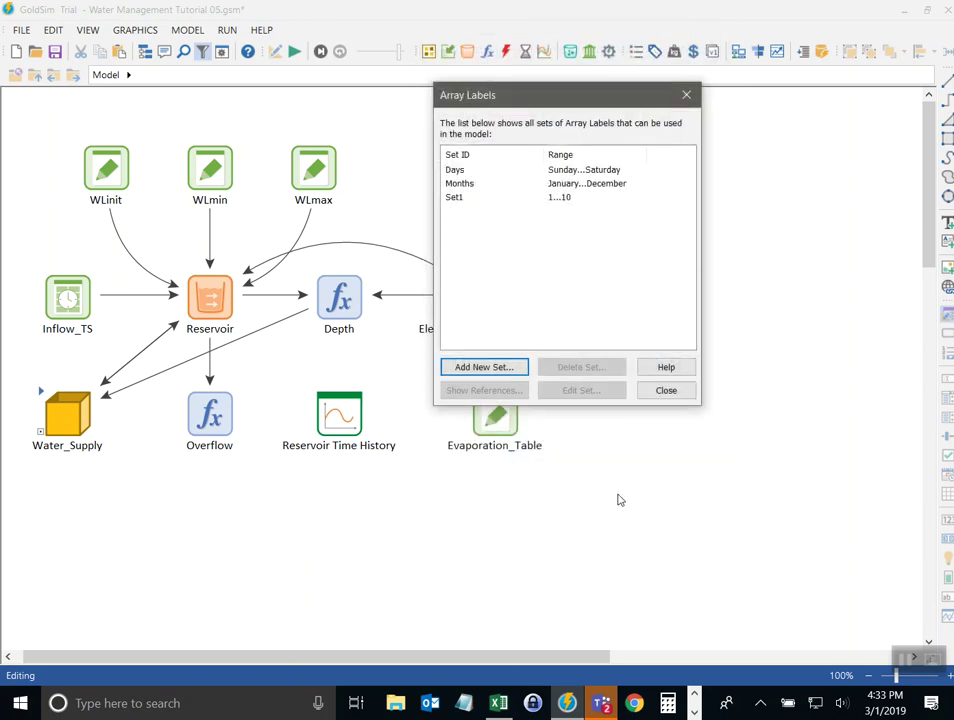
click(454, 197)
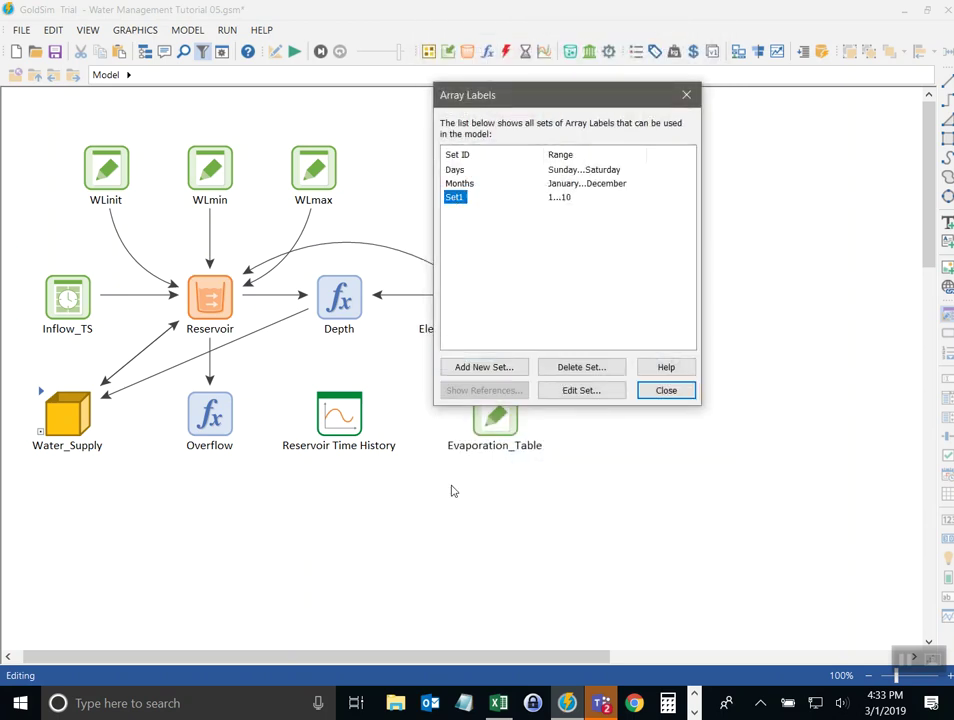
Step: Close the Array Labels list and align Evaporation_Table under Elevation_Volume_Table
click(660, 390)
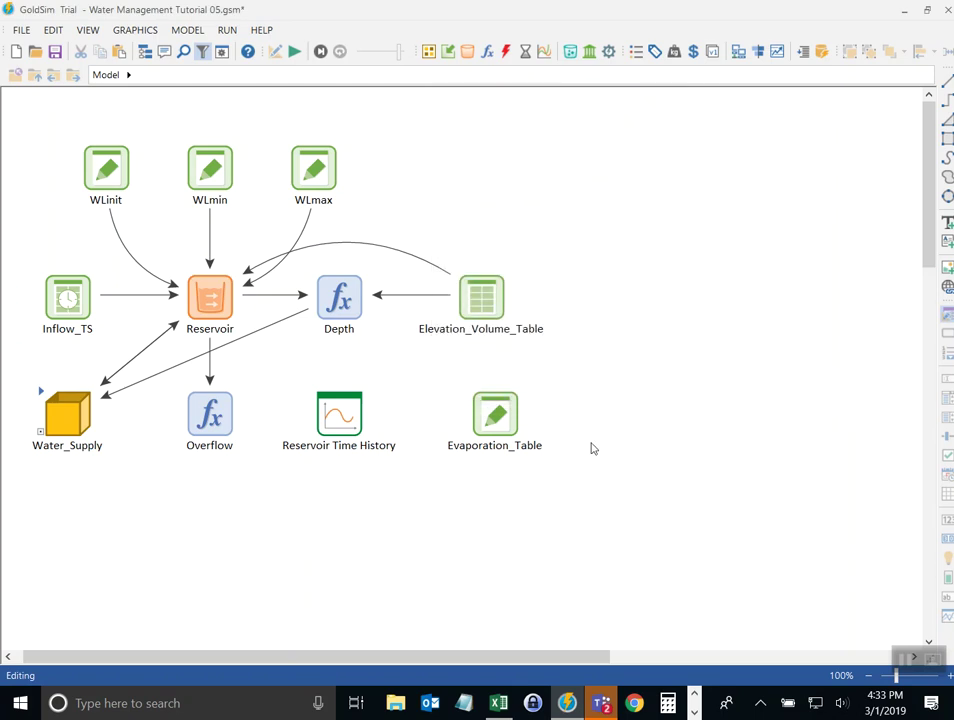
drag(481, 413, 467, 413)
click(608, 414)
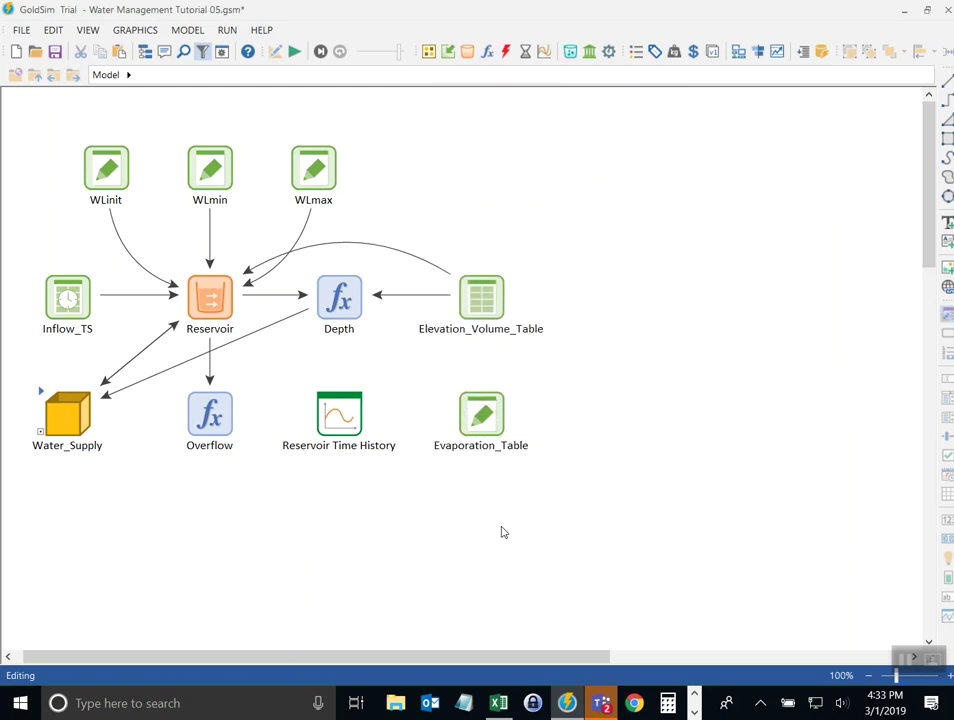
mouse_move(481, 414)
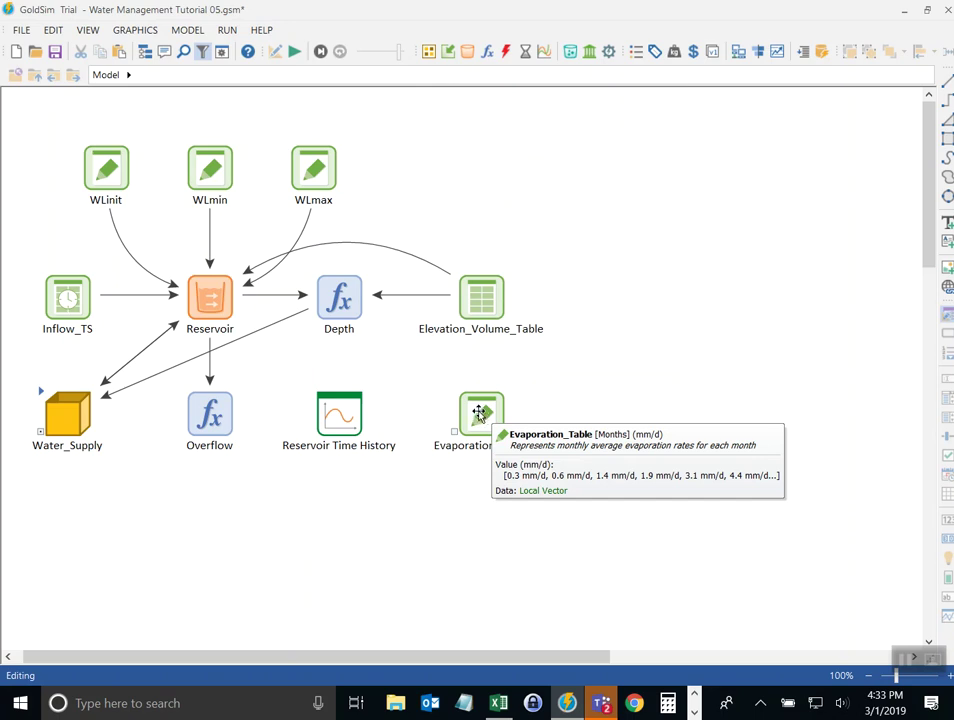
Step: Review the Simulation Settings, a 365-day run from 1/1/2018 to 1/1/2019, and keep them unchanged
click(222, 51)
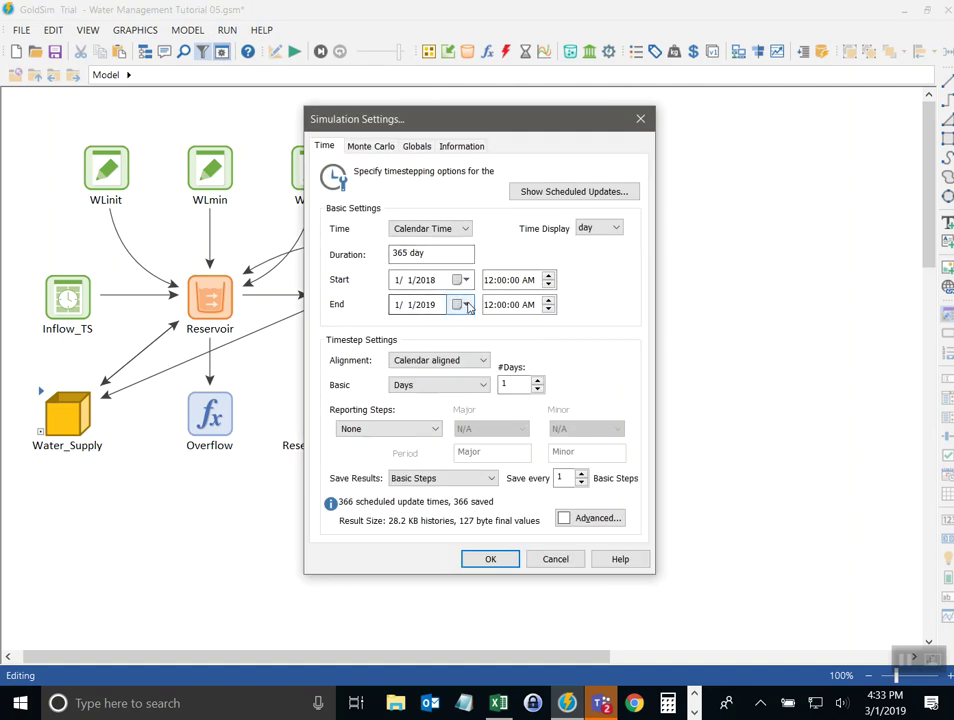
drag(426, 120, 677, 77)
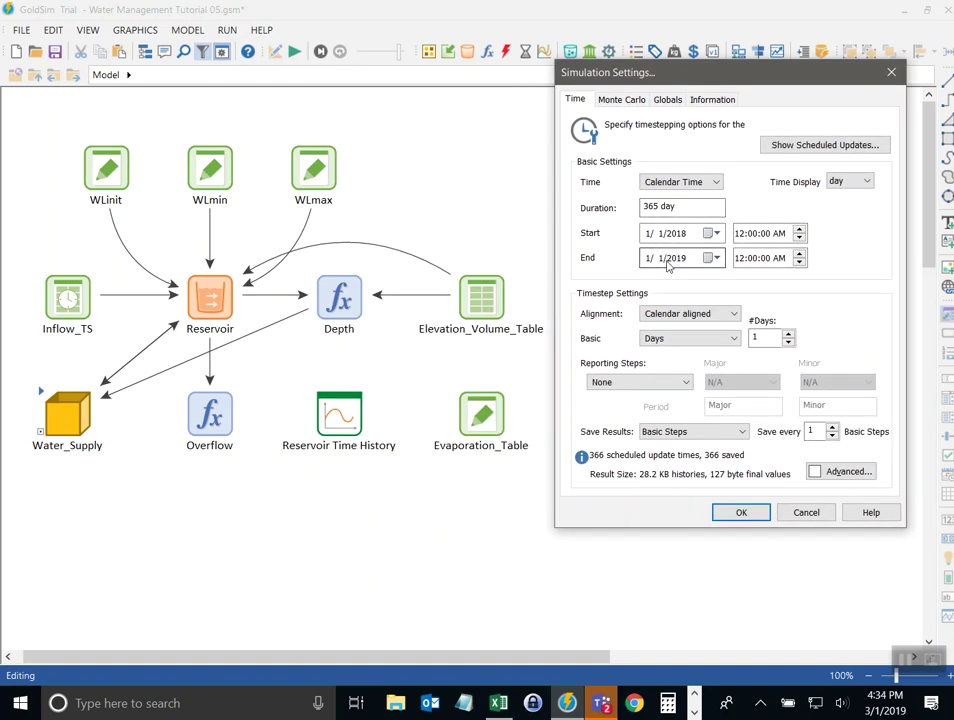
click(760, 513)
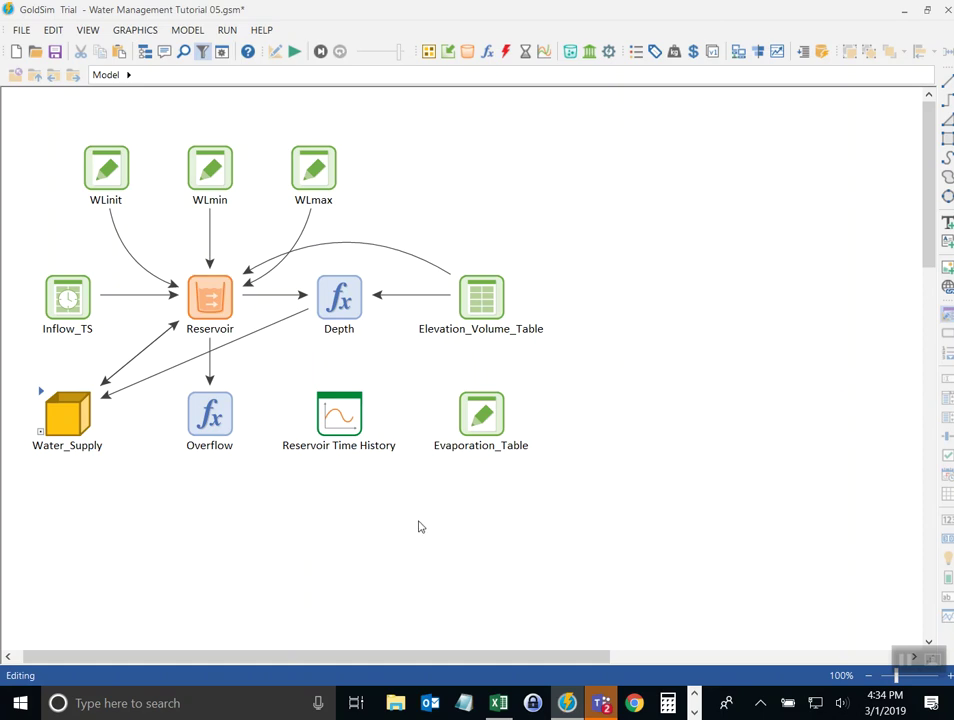
Step: Add an Expression element named Evaporation_Rate below Evaporation_Table
click(488, 52)
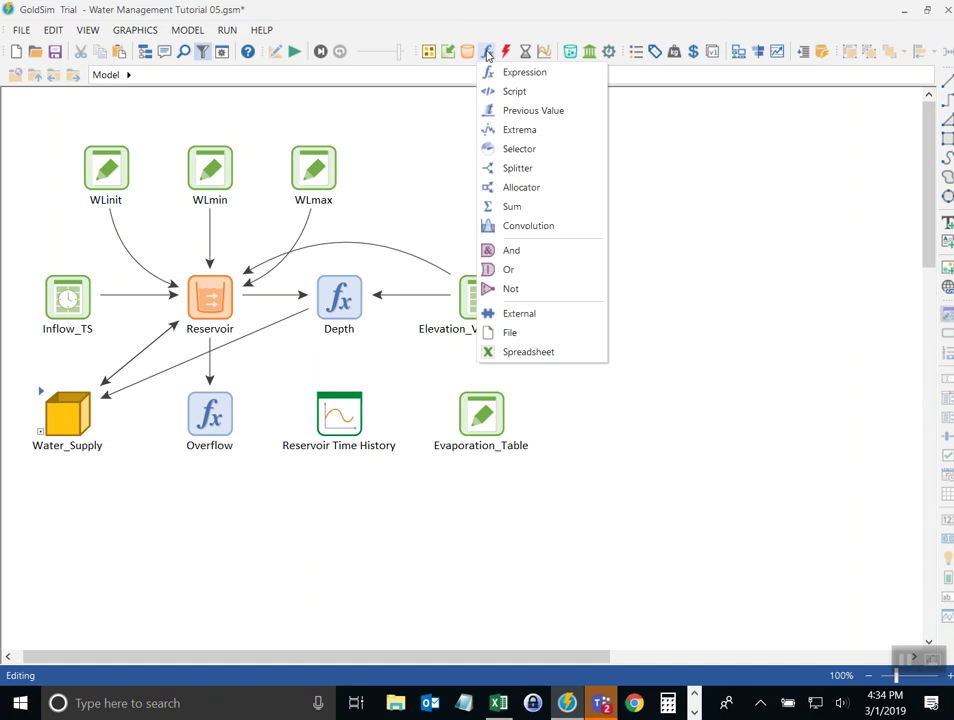
click(506, 75)
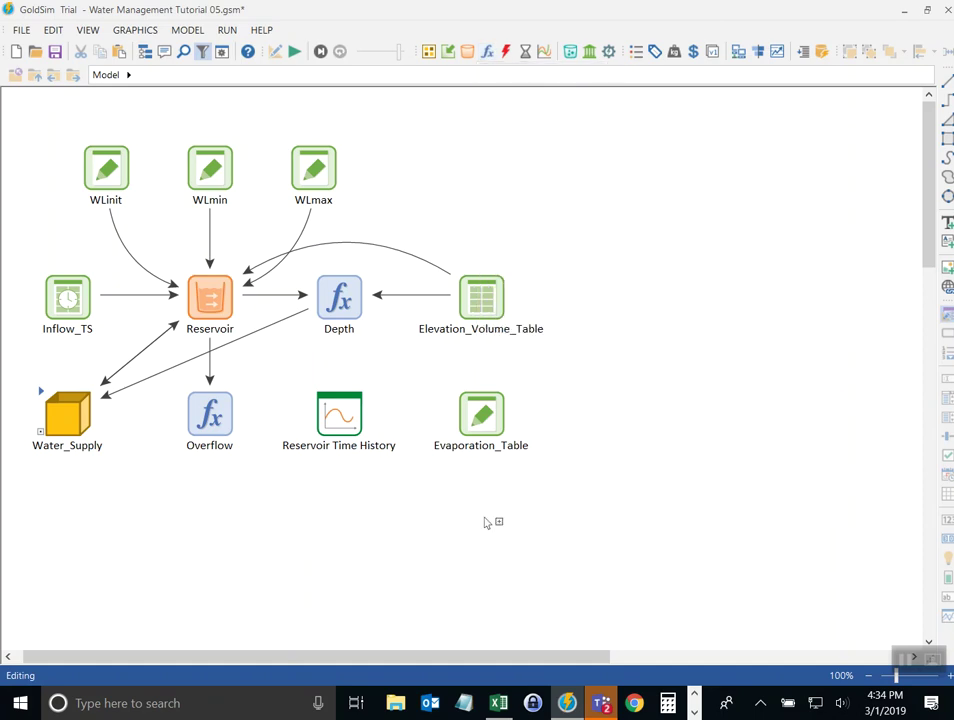
click(484, 529)
drag(468, 212, 702, 163)
text(Evaporation_Rate)
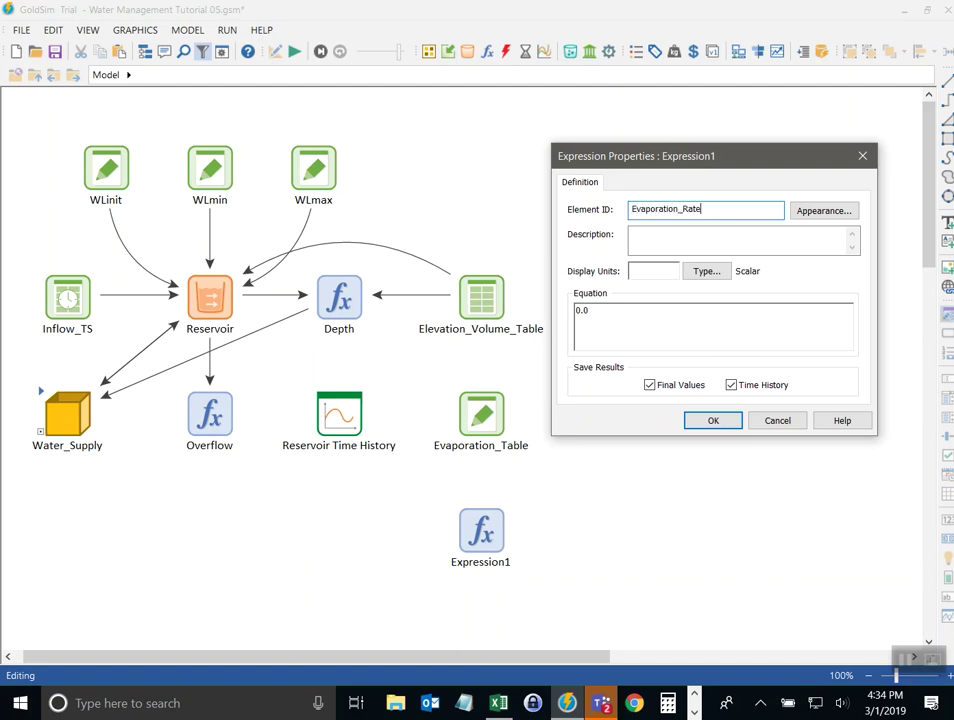
Step: Give Evaporation_Rate mm/d units and the equation Evaporation_Table[10]
click(632, 234)
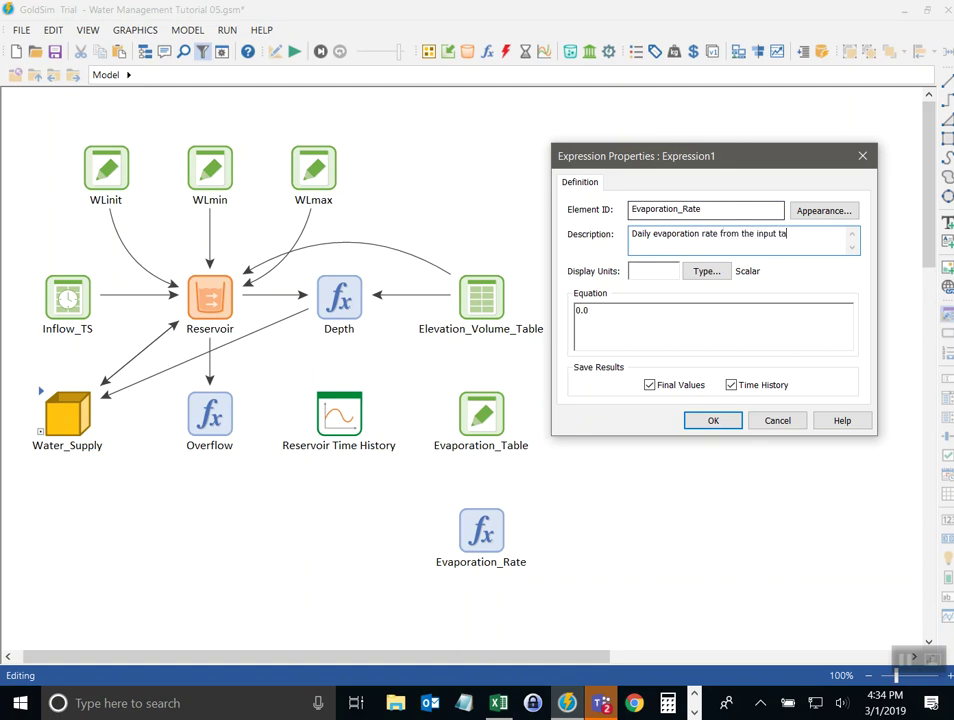
click(640, 270)
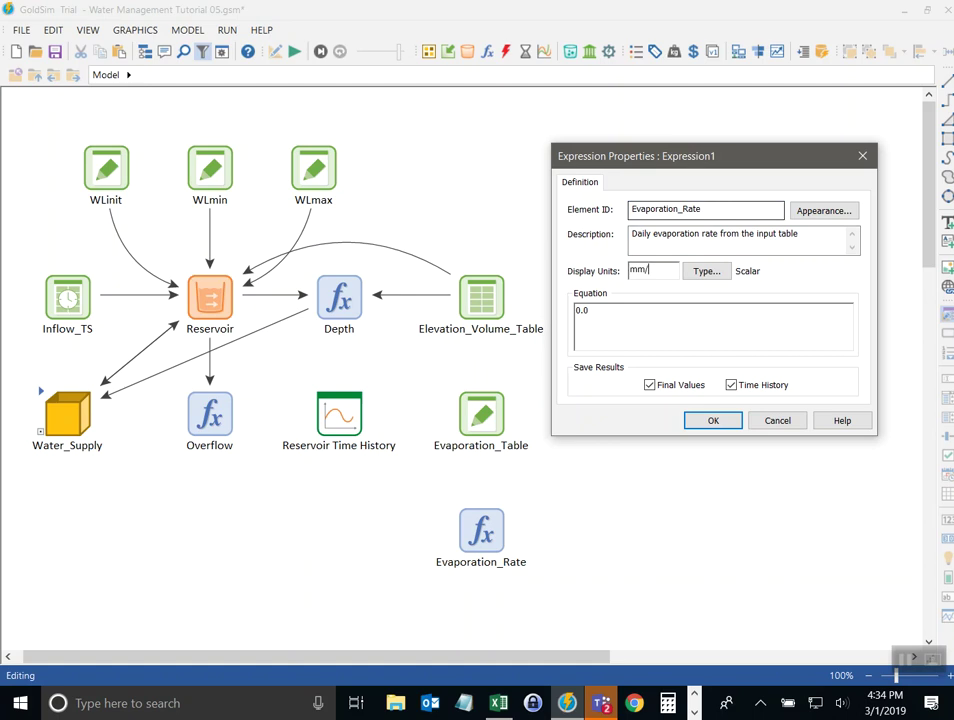
text(mm/d)
key(Tab)
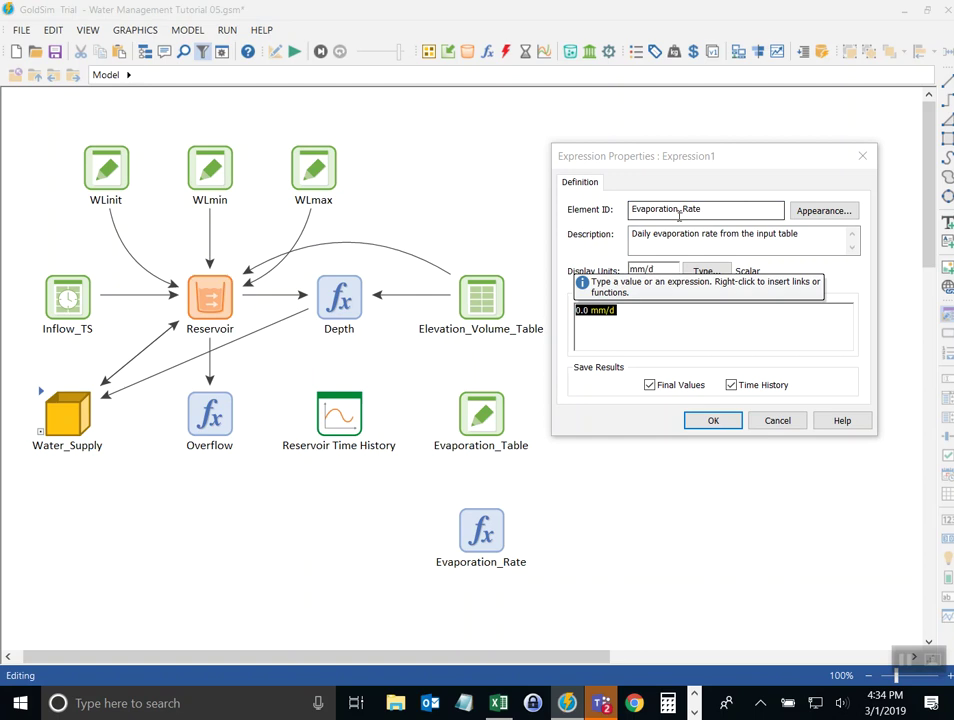
text(Evaporation_Table)
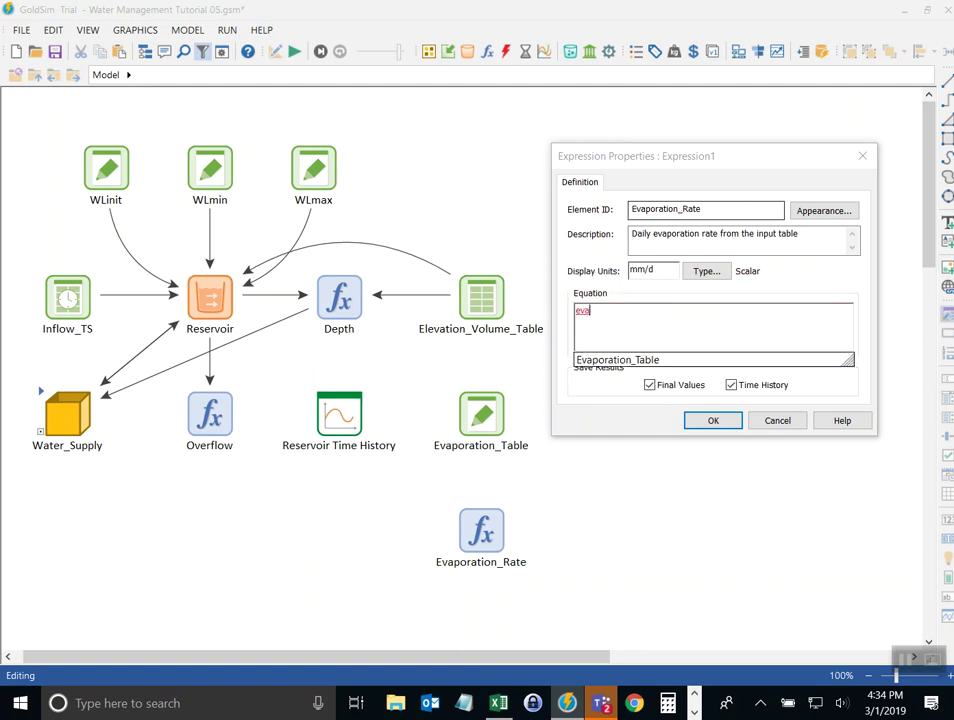
text([)
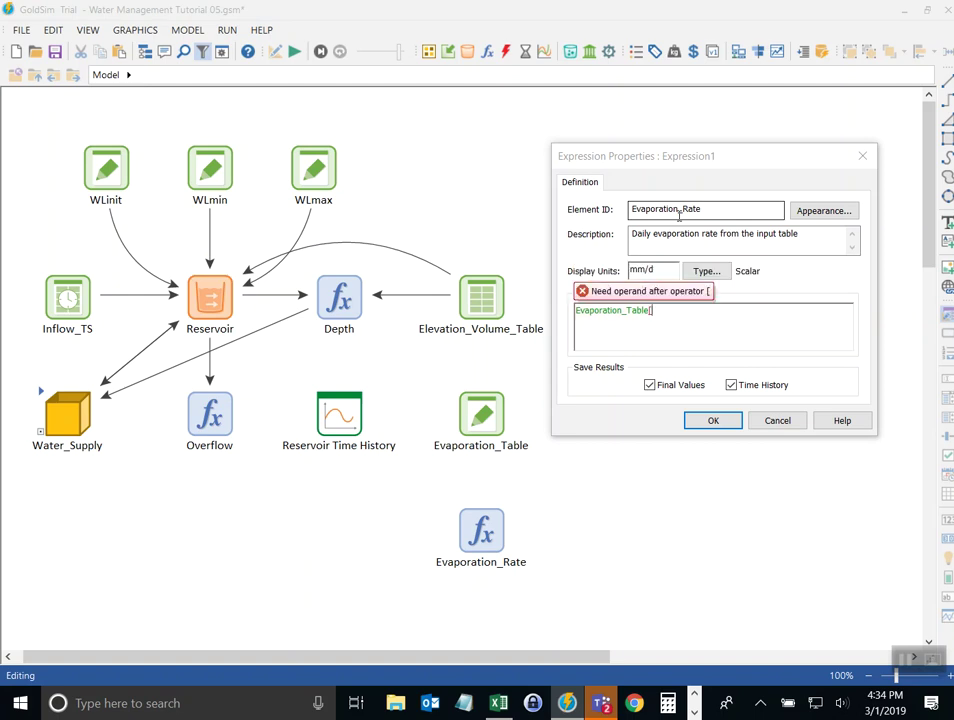
text(1])
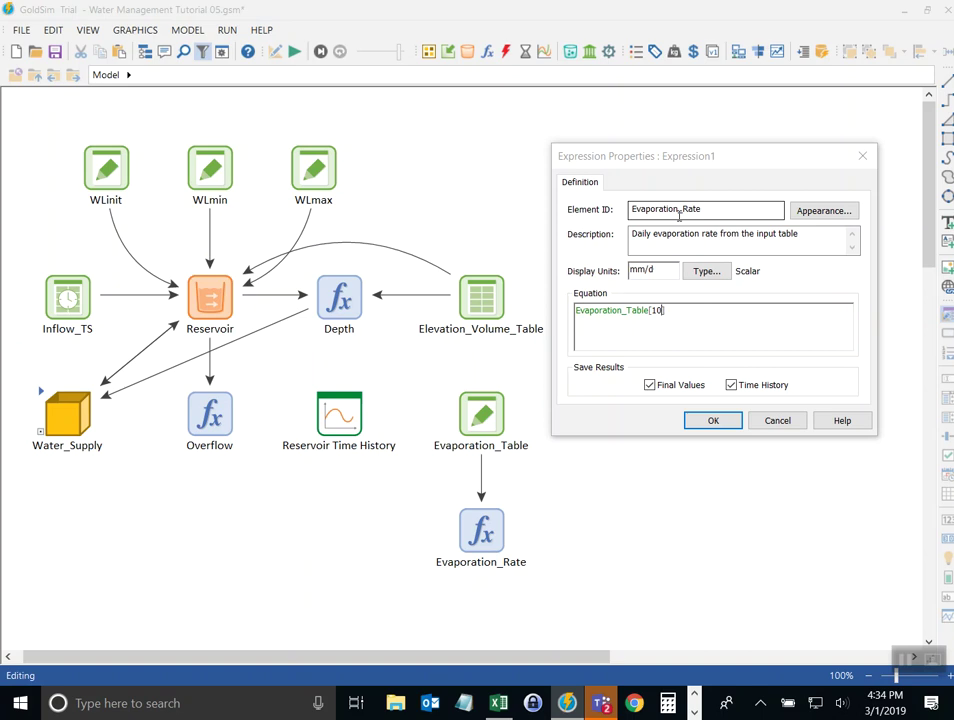
text(])
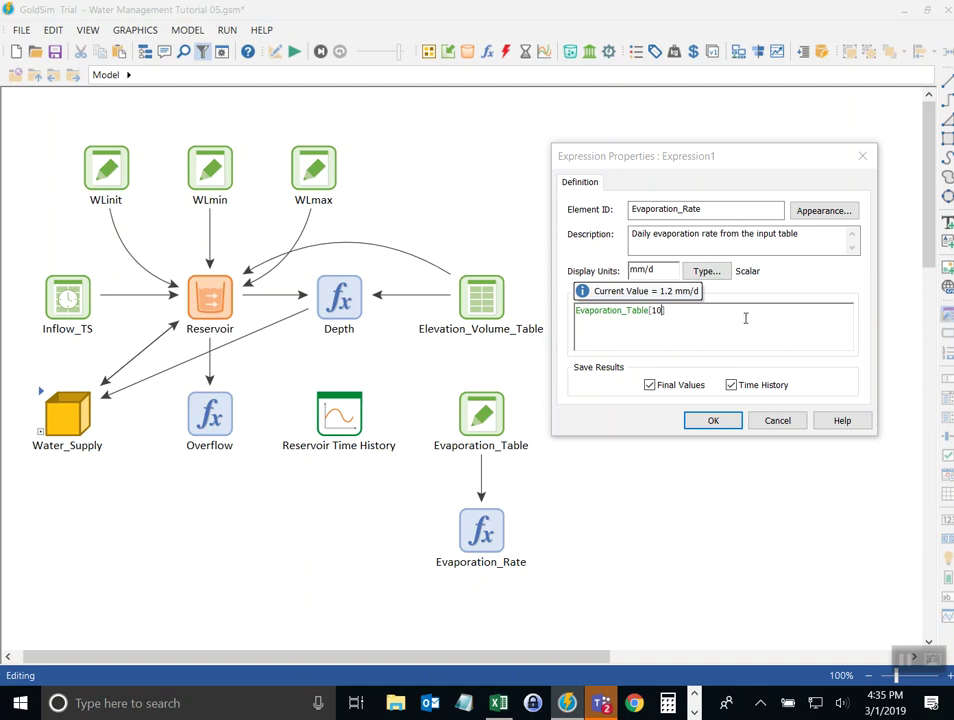
click(703, 420)
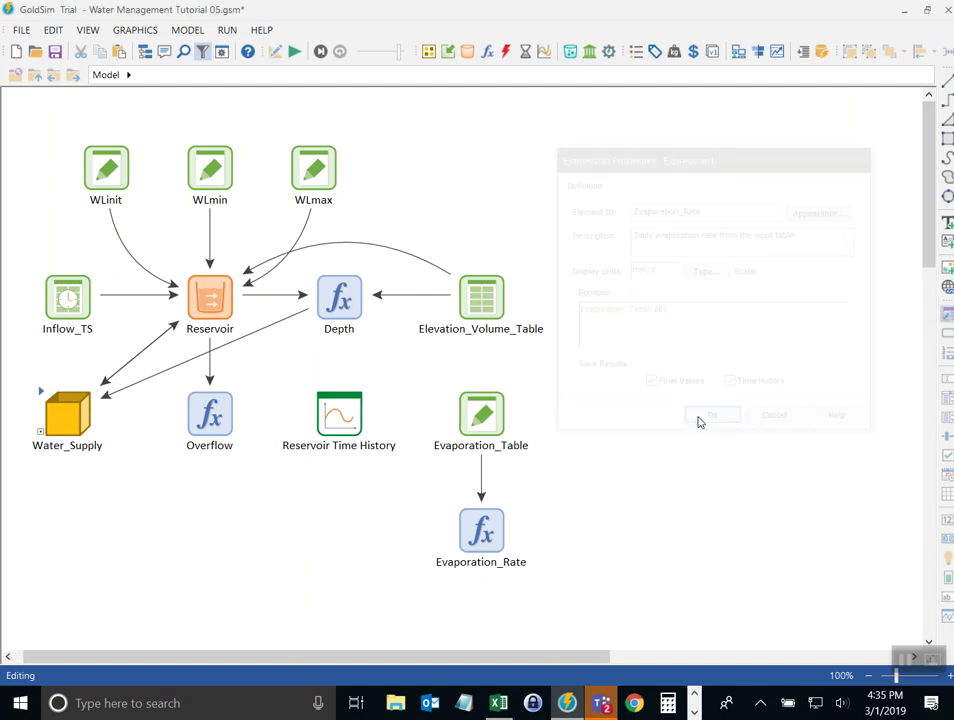
Step: Show the Browser tree with element subitems and inspect Local Properties > Calendar Time
click(146, 54)
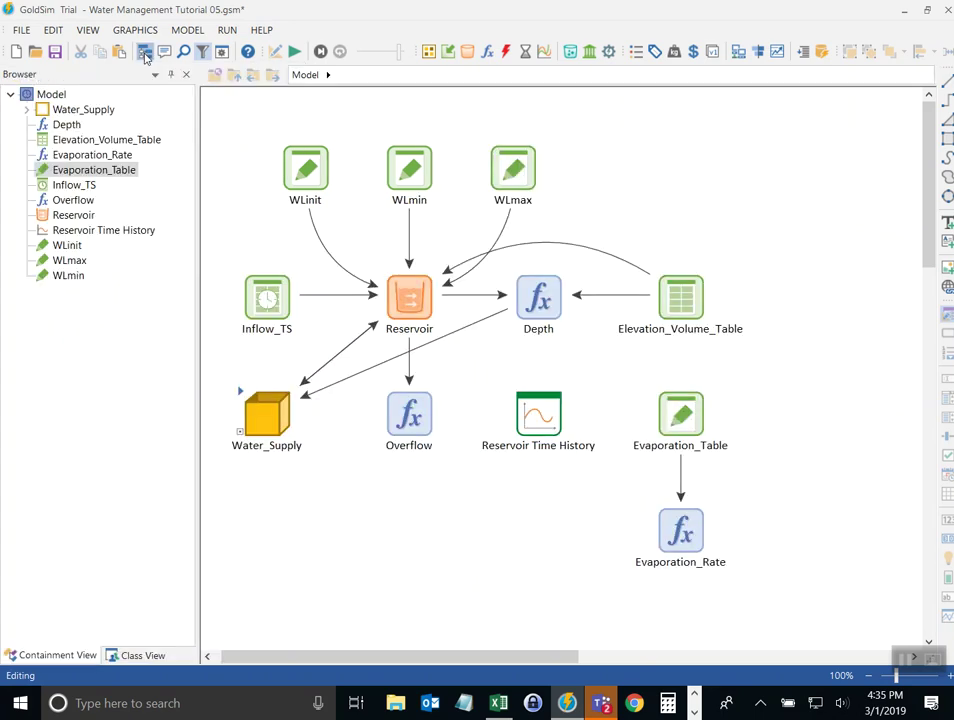
right_click(110, 321)
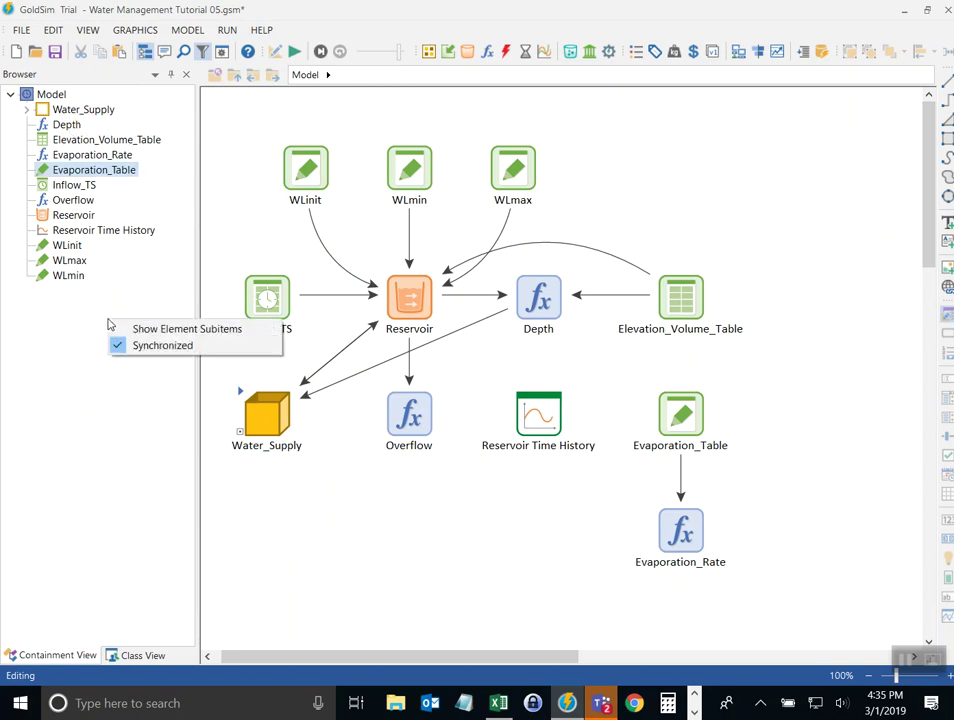
click(166, 333)
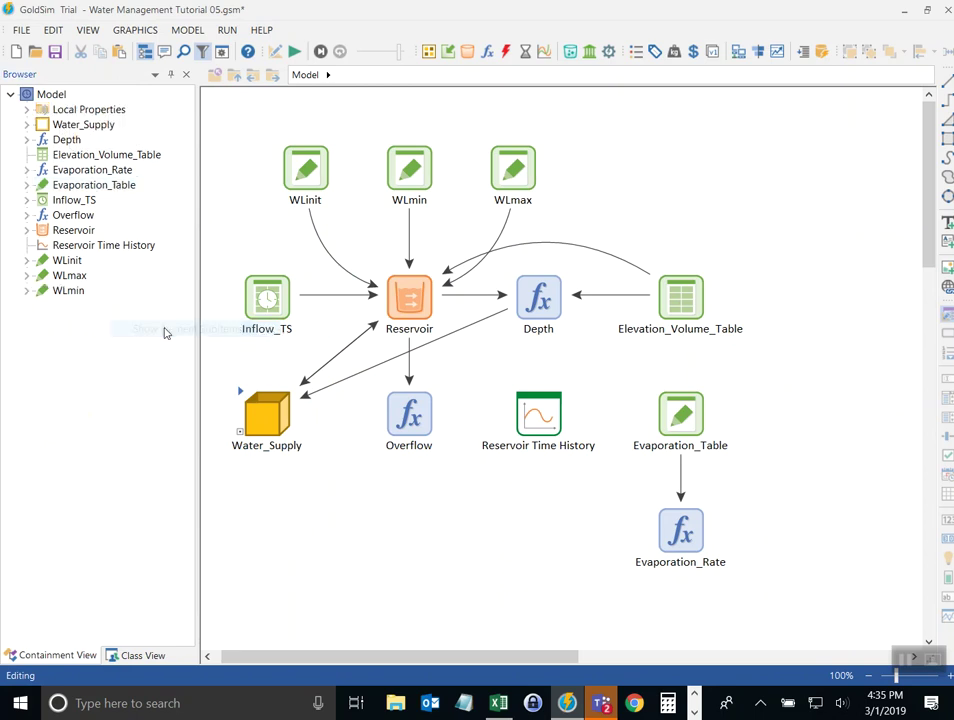
click(26, 111)
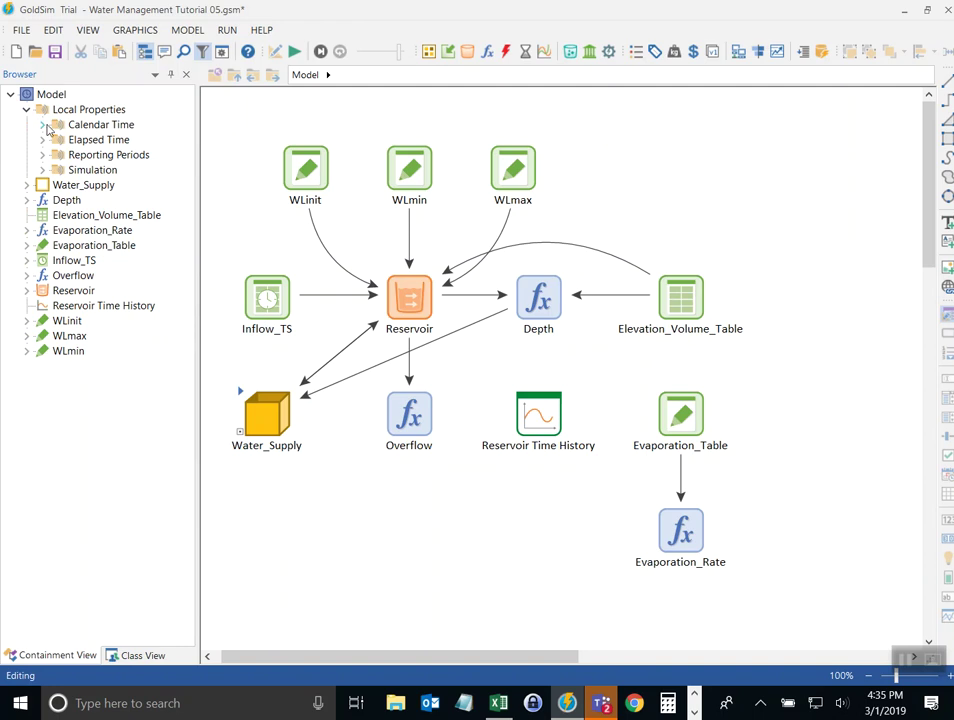
click(42, 125)
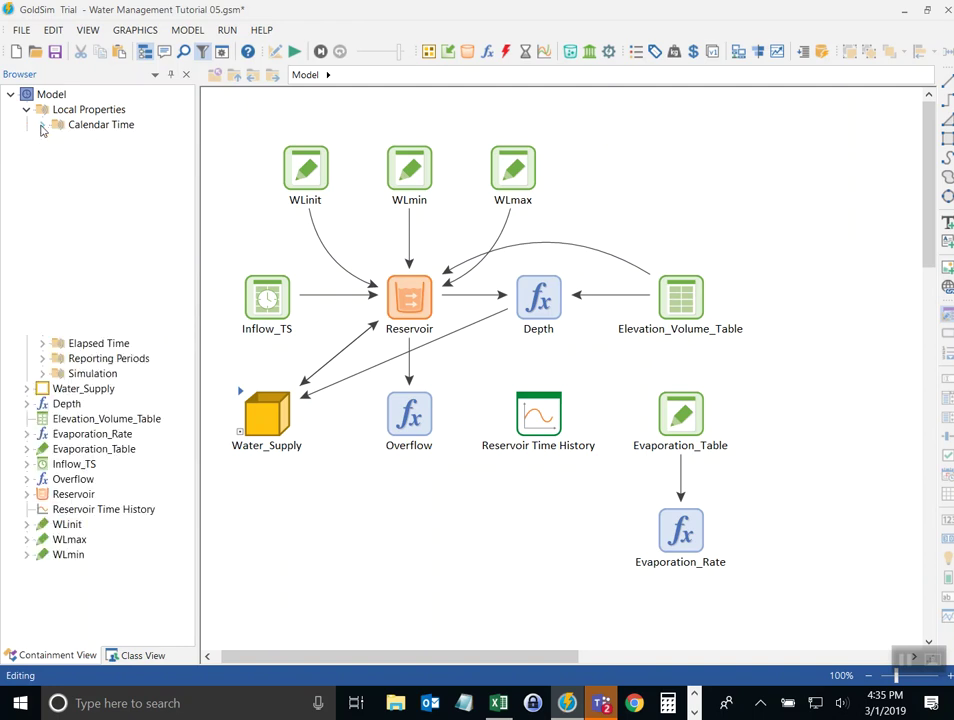
mouse_move(89, 188)
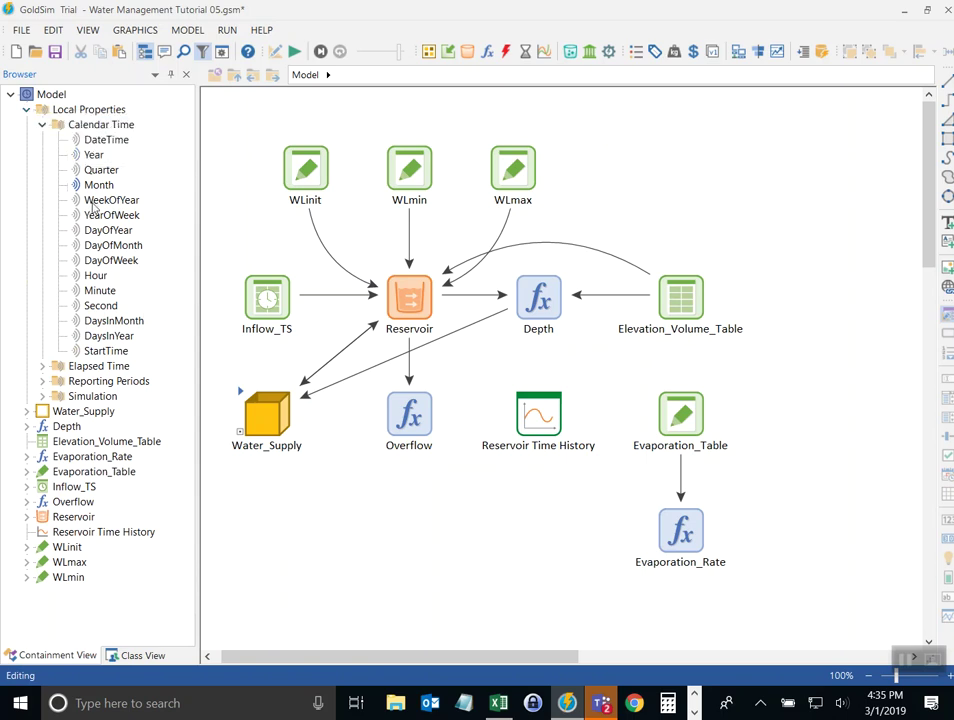
click(28, 111)
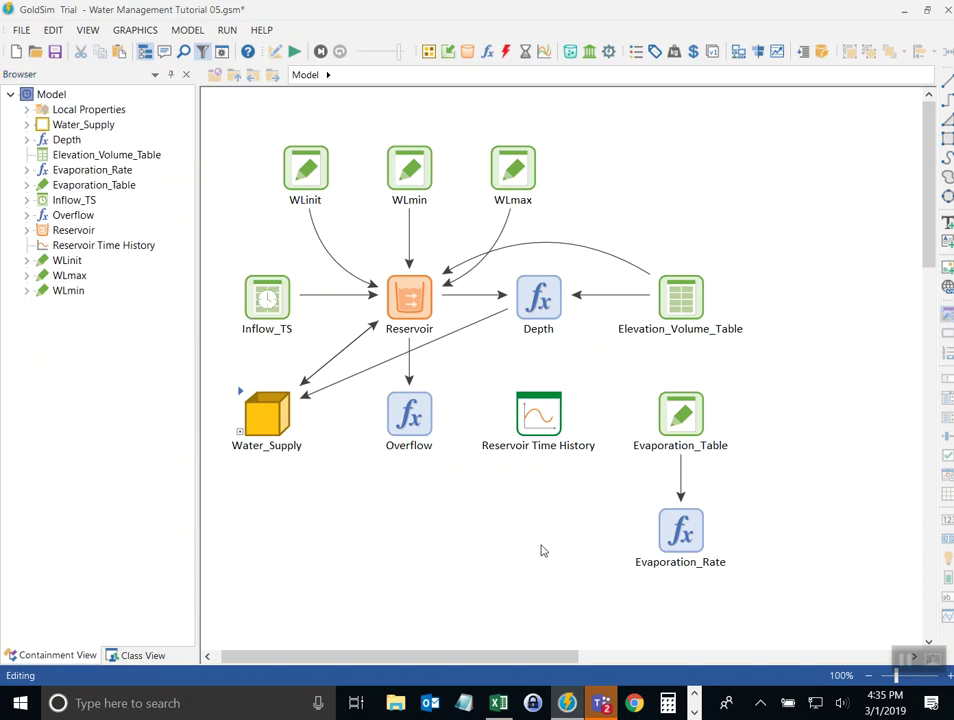
Step: Change Evaporation_Rate's equation from Evaporation_Table[10] to Evaporation_Table[Month], now 0.3 mm/d
click(662, 532)
double_click(662, 532)
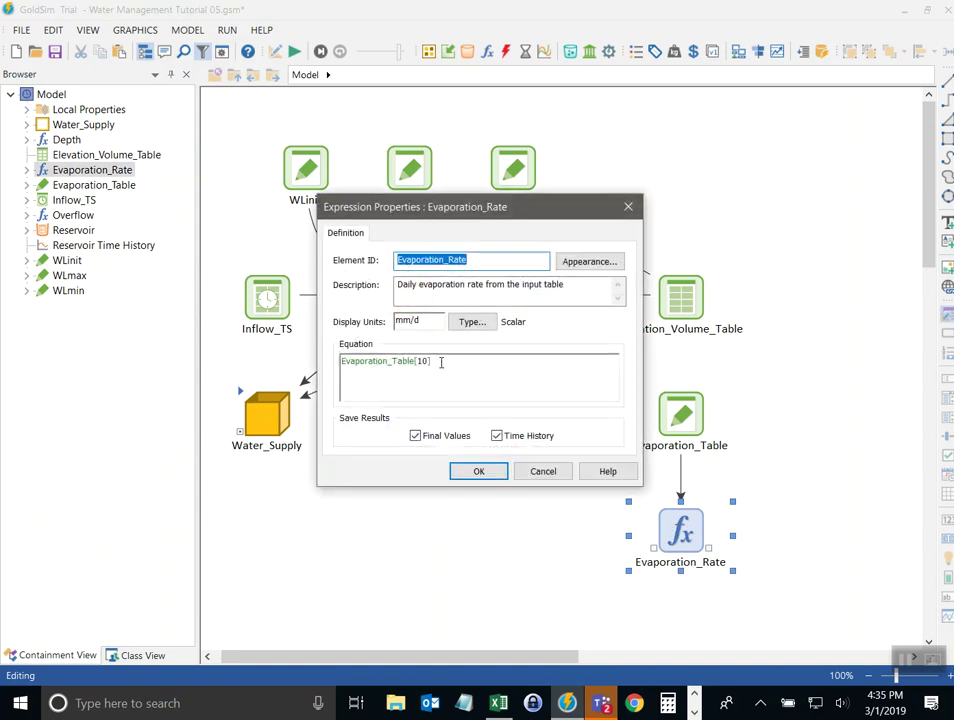
double_click(422, 361)
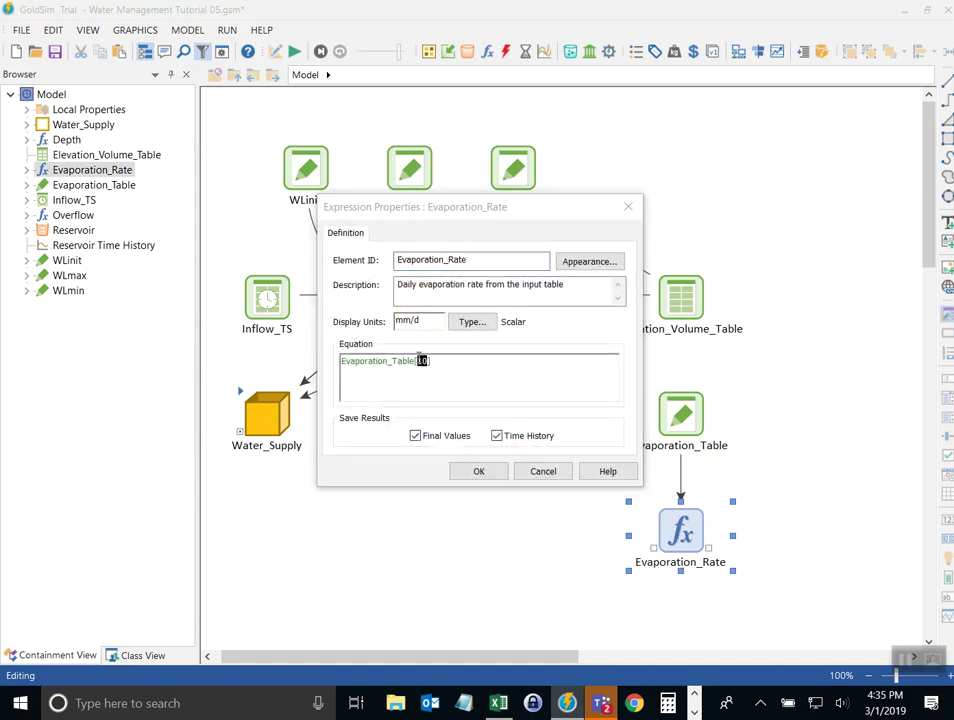
mouse_move(411, 391)
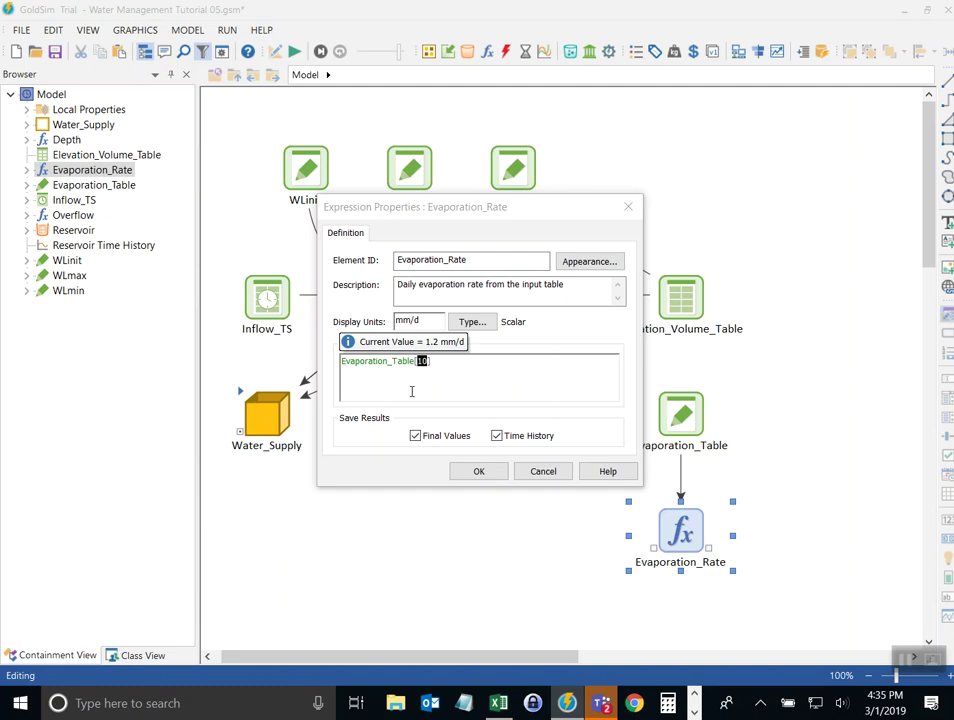
text(Month)
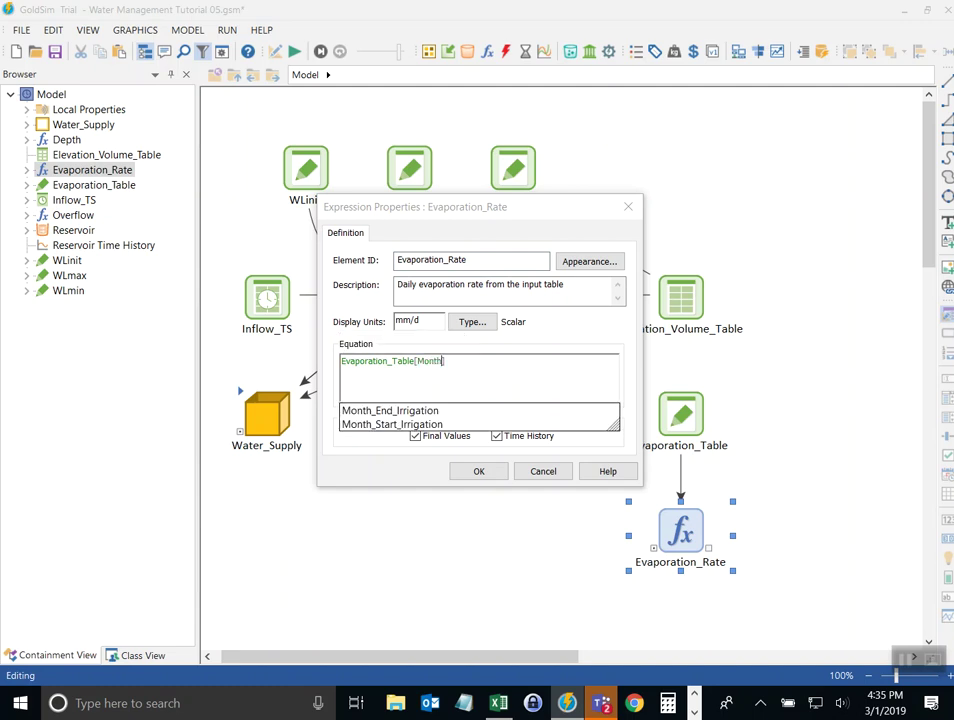
key(Escape)
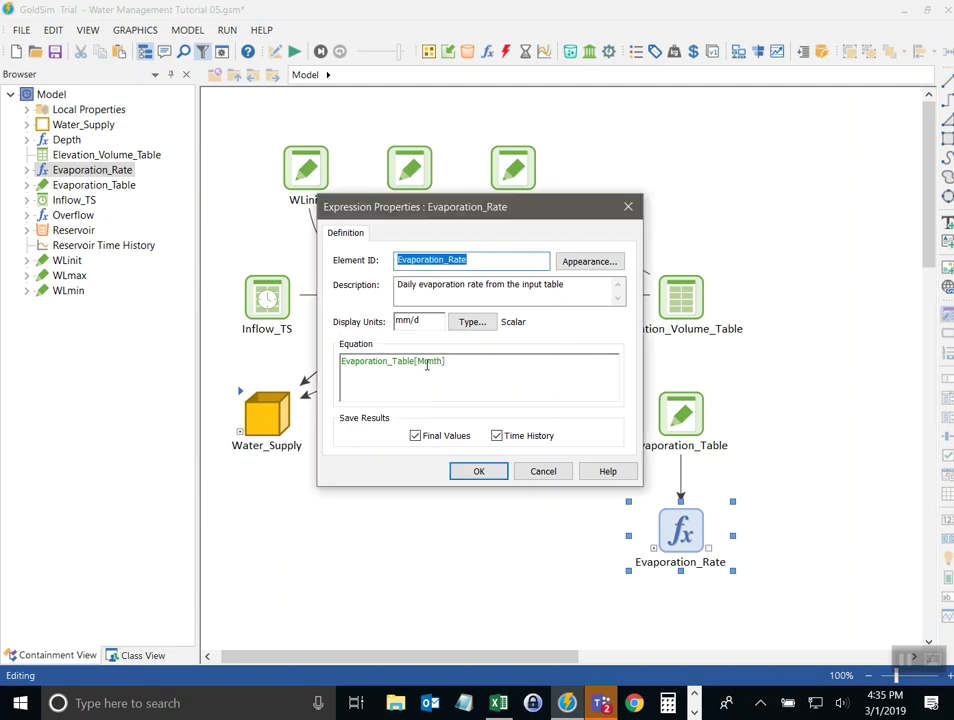
click(468, 386)
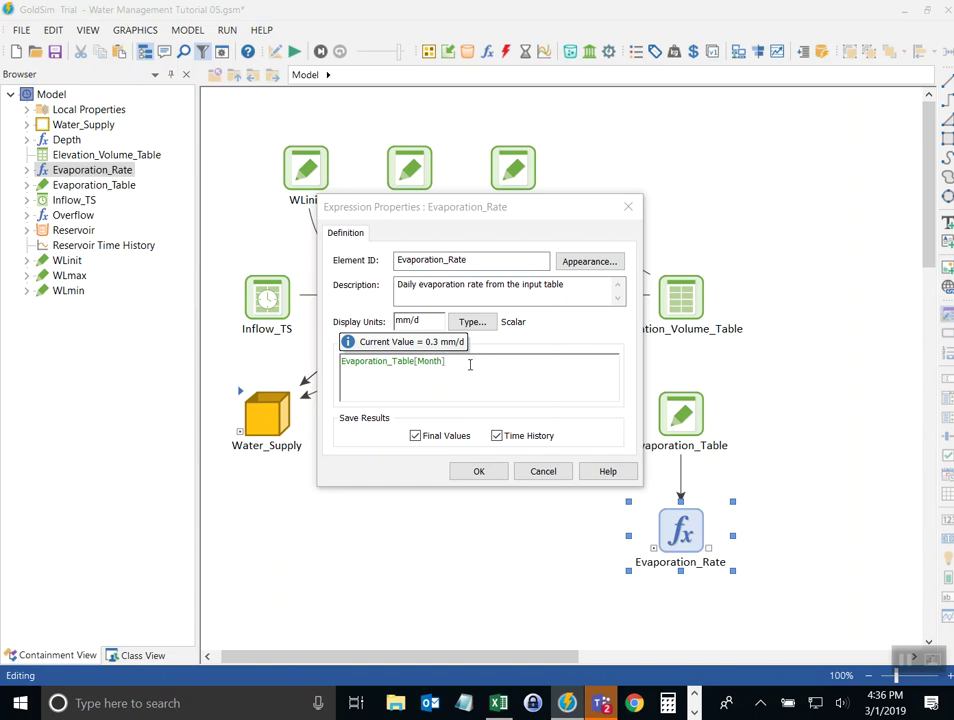
click(470, 472)
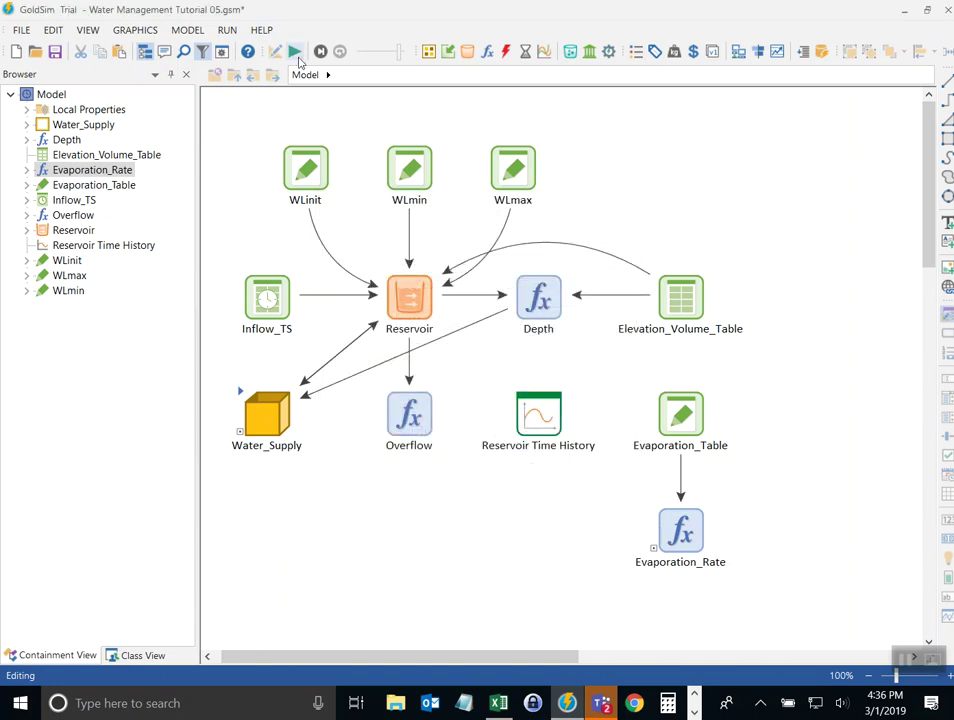
Step: Run the model, check Evaporation_Rate's monthly time history peaking near 4.9 mm/d, then return to Edit mode
click(296, 52)
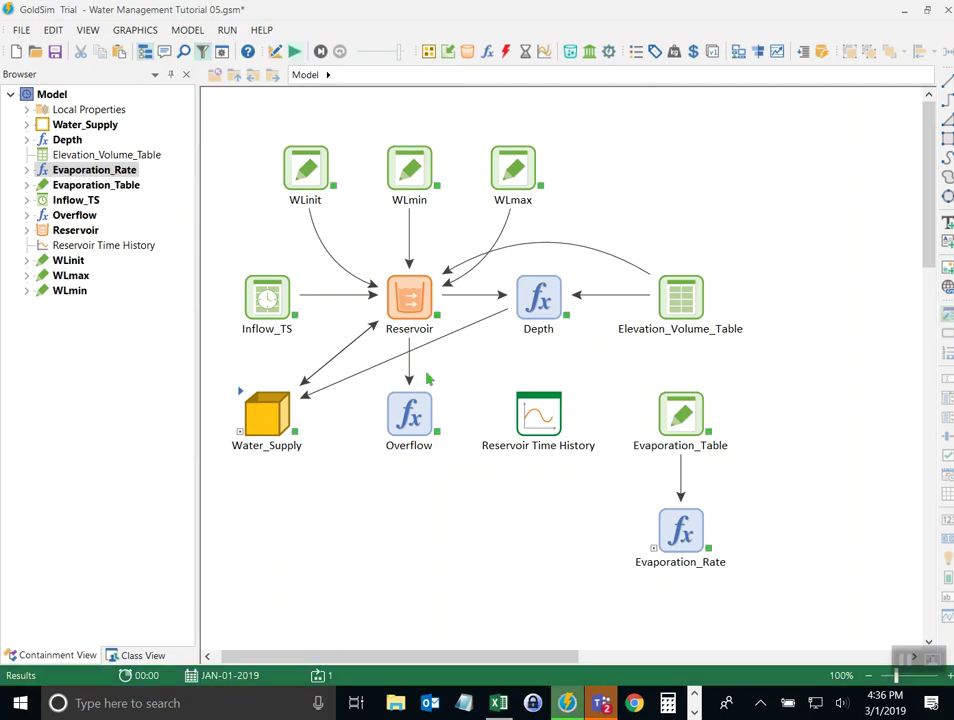
click(470, 380)
right_click(678, 520)
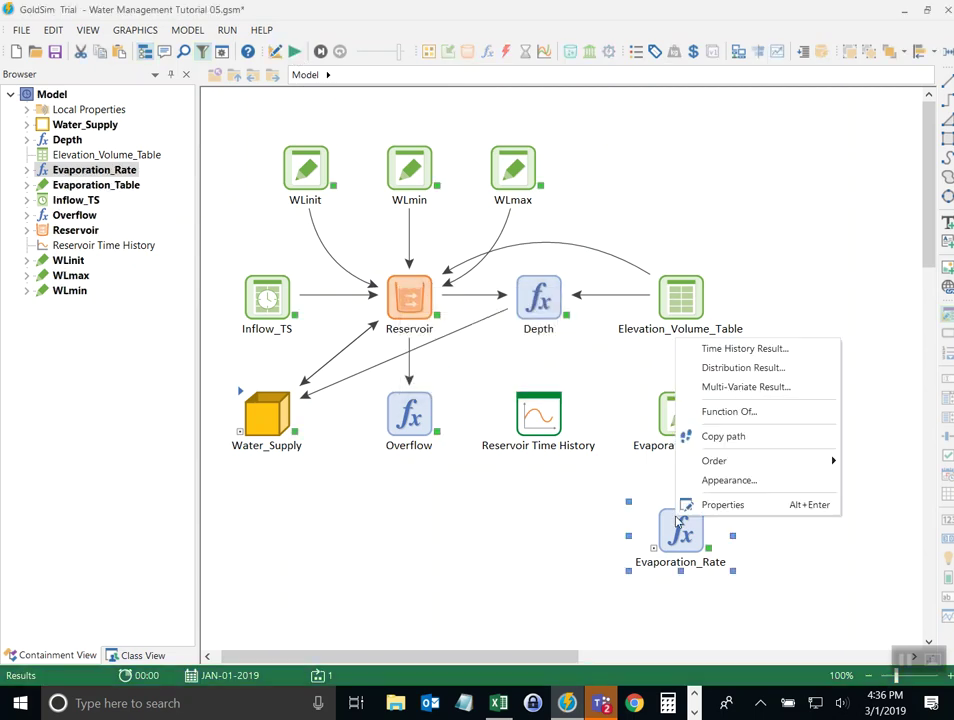
click(757, 349)
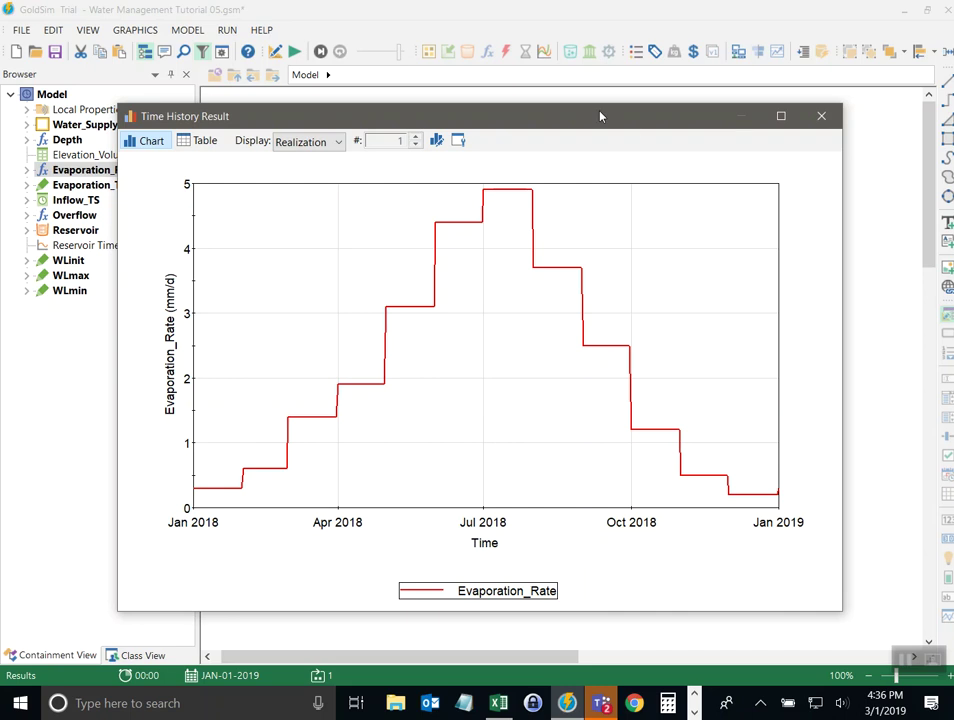
click(821, 117)
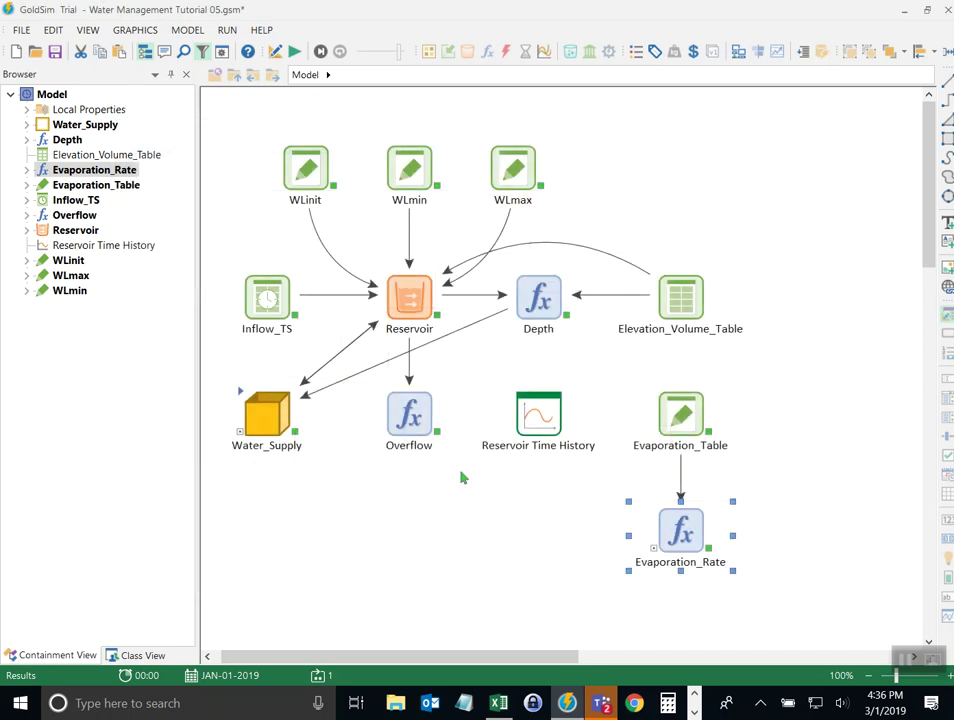
key(F4)
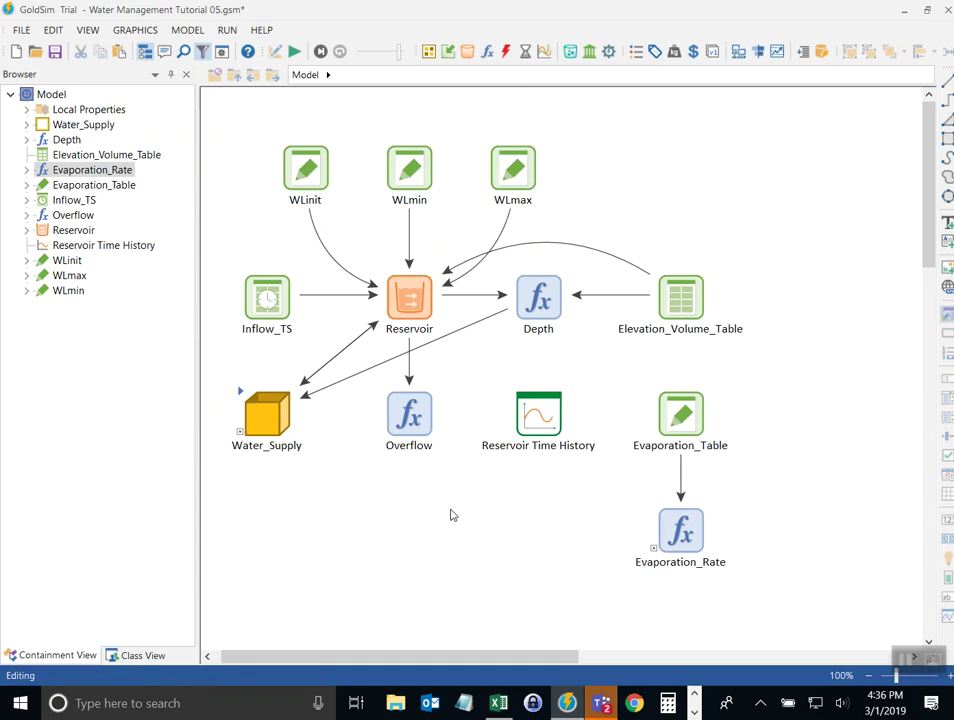
Step: Bring up the LookupTables sheet of the Reservoir Data workbook in Excel
click(486, 706)
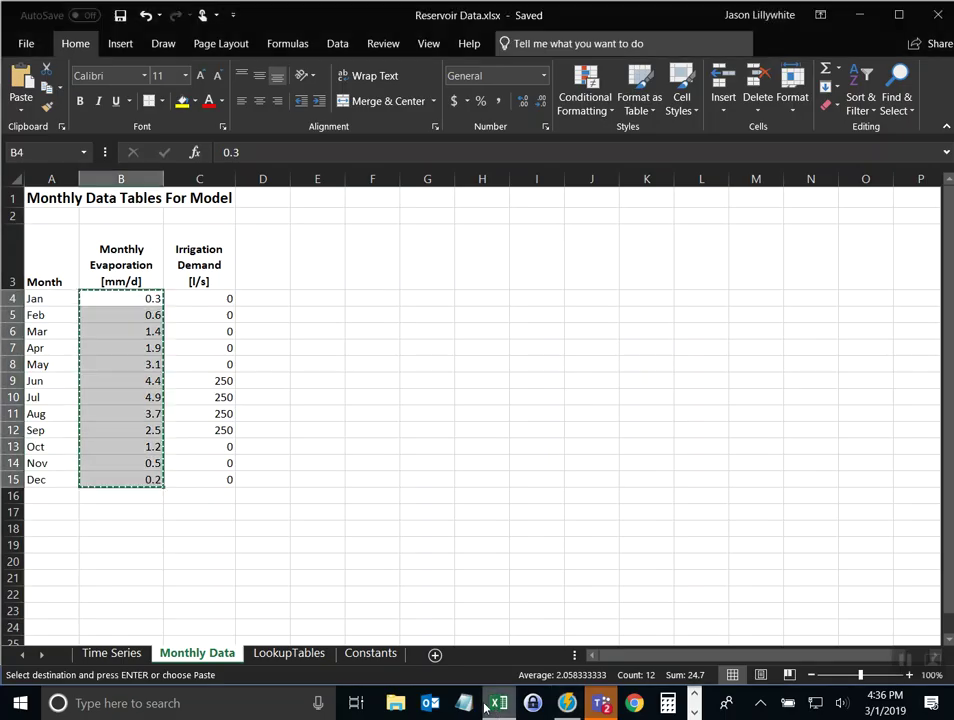
click(405, 590)
click(340, 498)
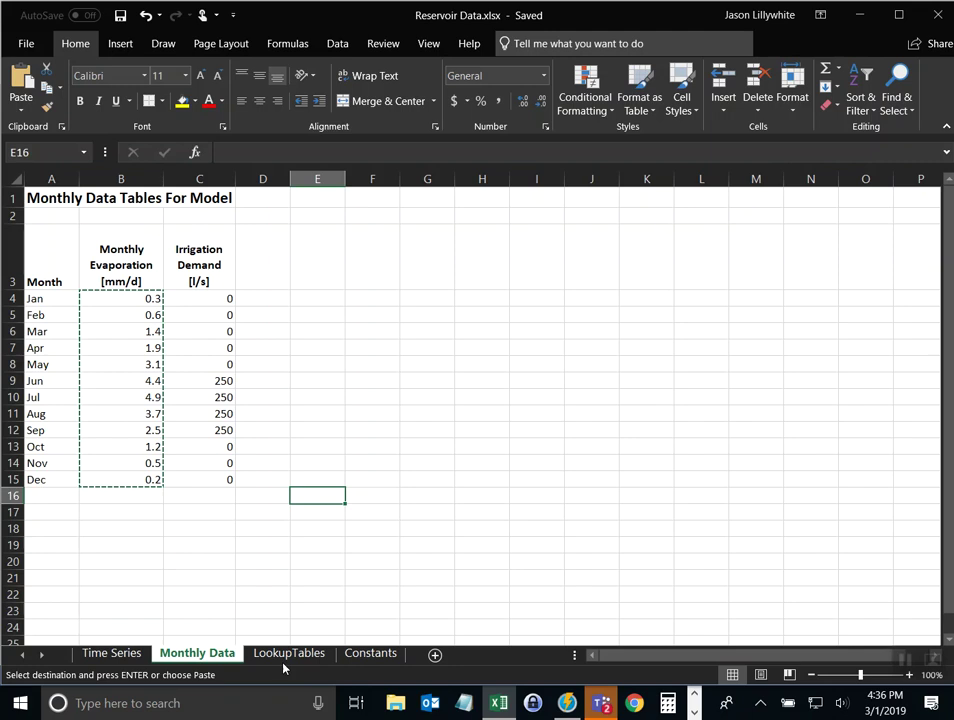
click(289, 653)
click(270, 298)
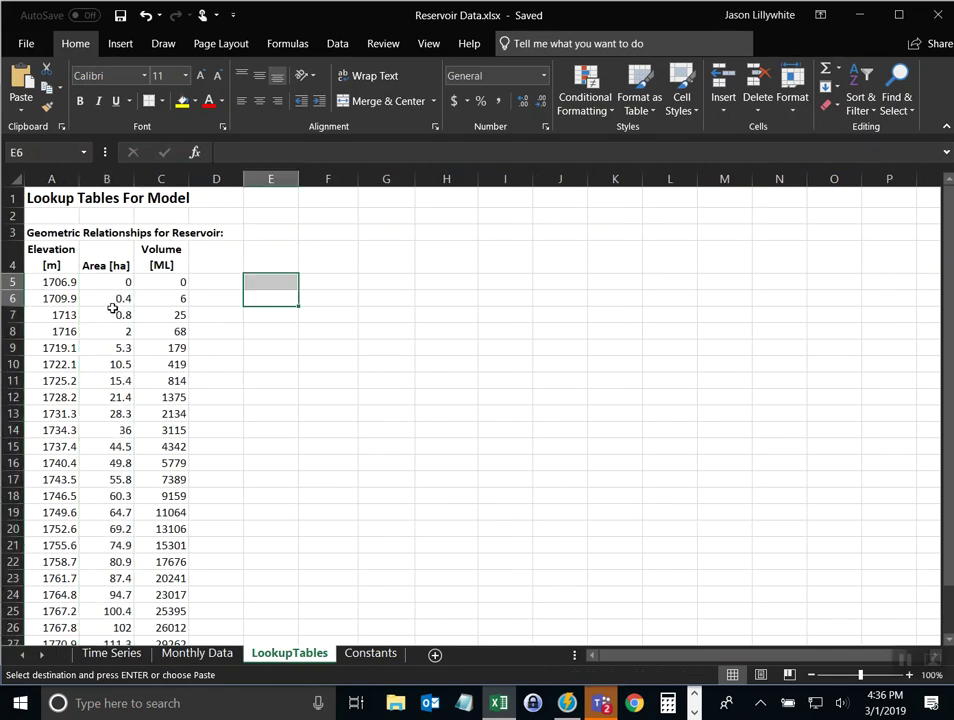
Step: Widen column A and select the 25 elevation–area pairs in A5:B29 for copying
click(47, 282)
drag(47, 282, 87, 462)
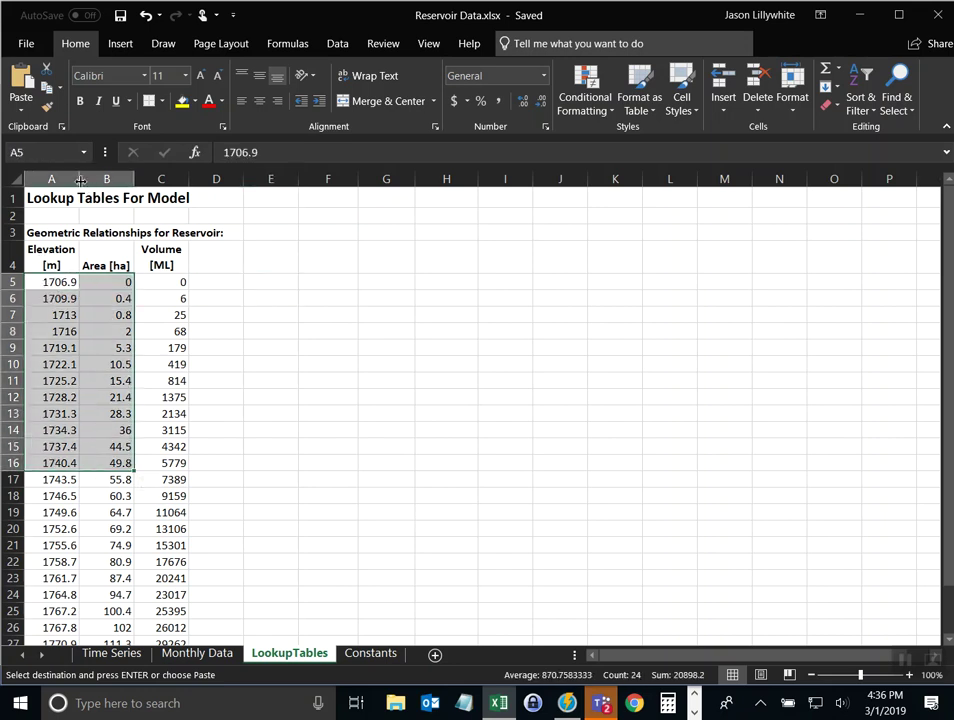
drag(79, 179, 104, 179)
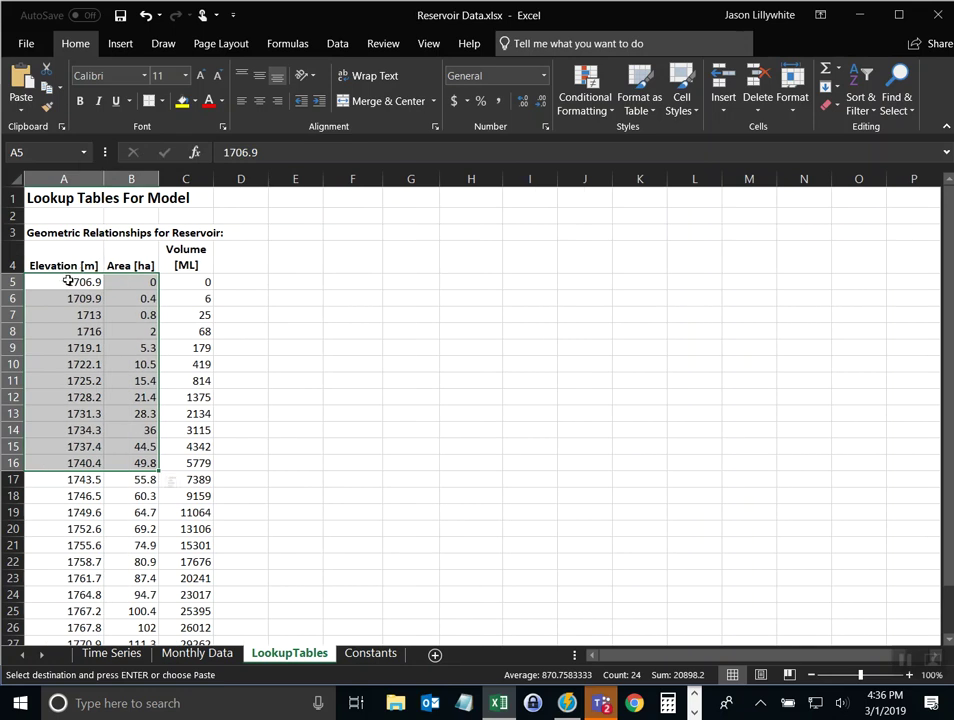
click(132, 281)
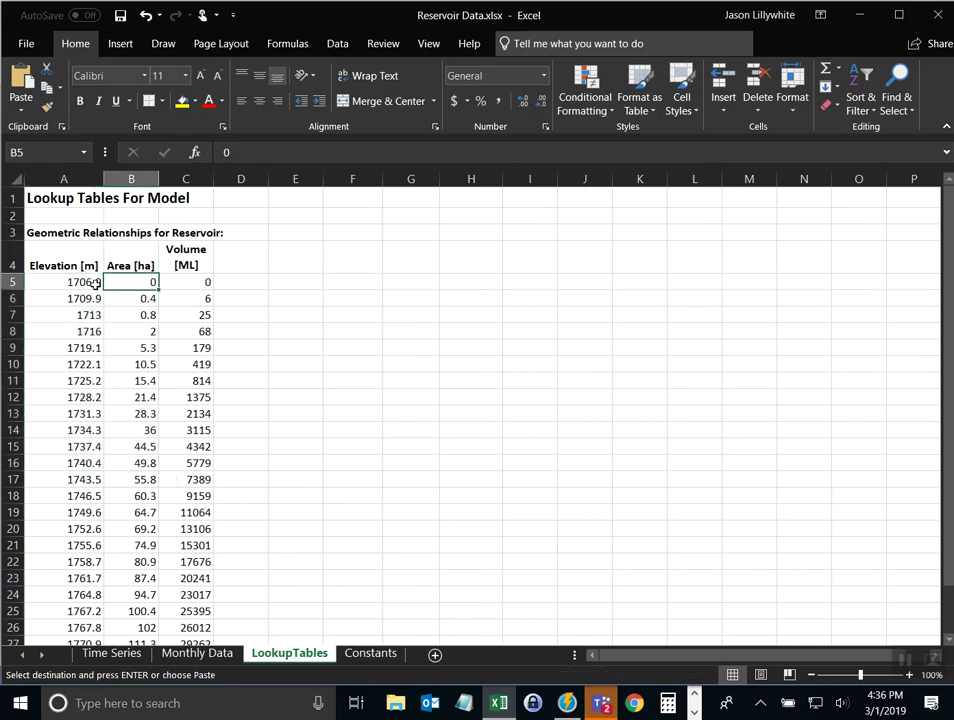
drag(77, 280, 125, 592)
key(ctrl+c)
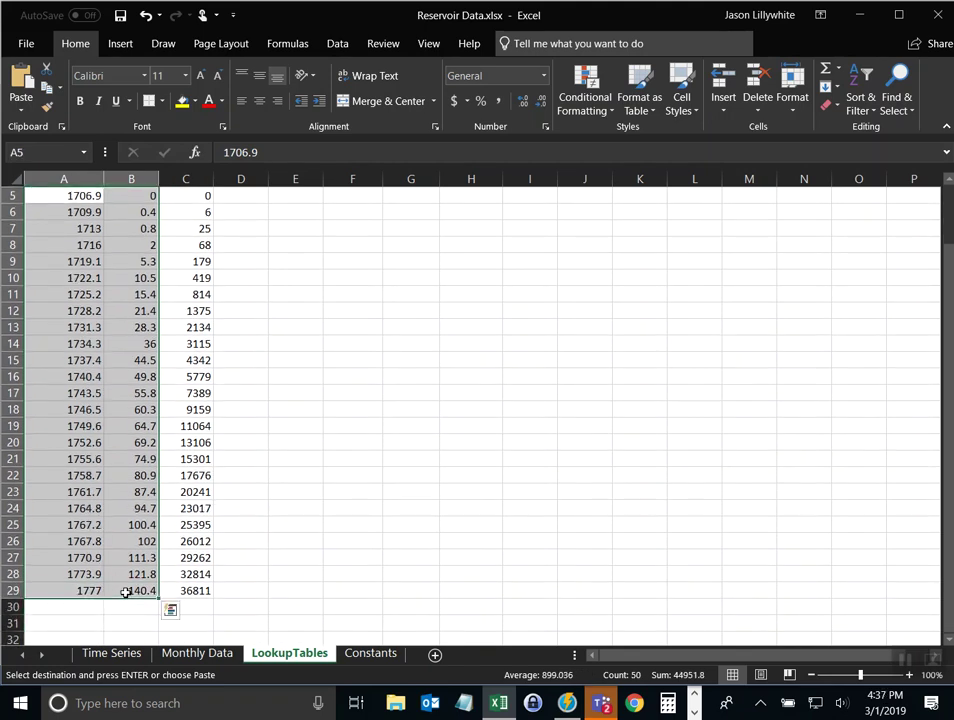
scroll(127, 454, up, 2)
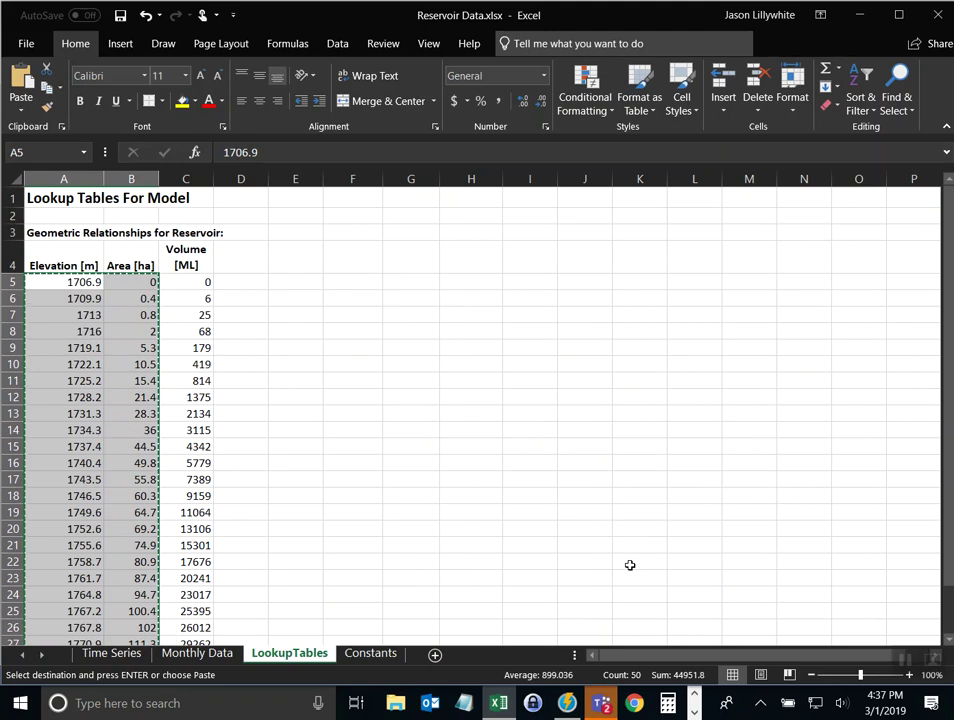
Step: Back in GoldSim, insert a Lookup Table element named Elevation_Area_Table
key(alt+Tab)
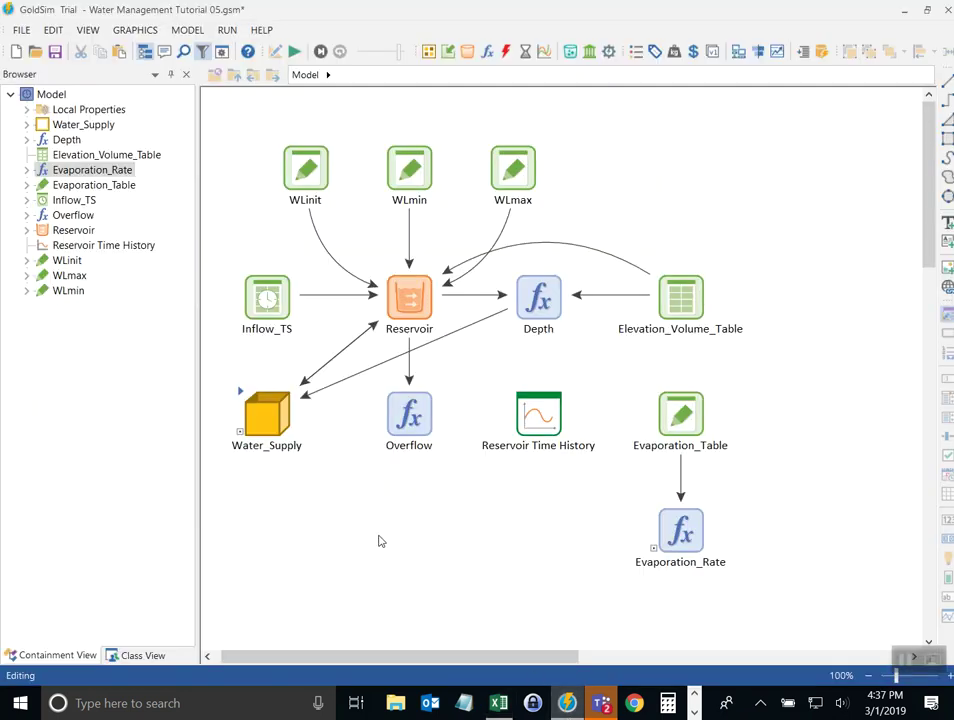
click(681, 300)
mouse_move(675, 291)
click(448, 51)
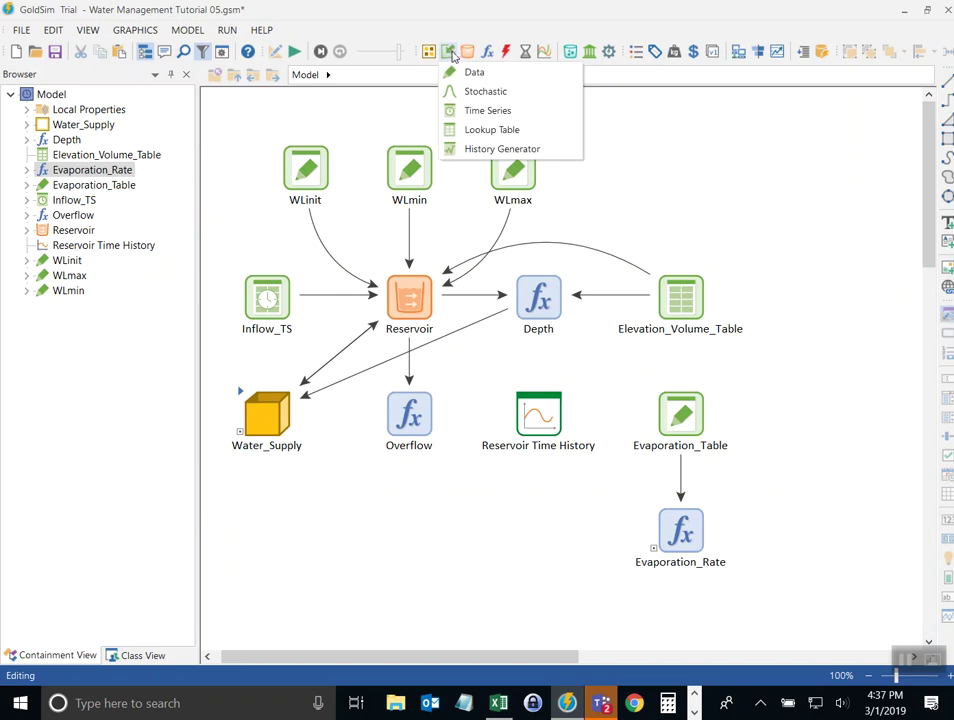
click(494, 131)
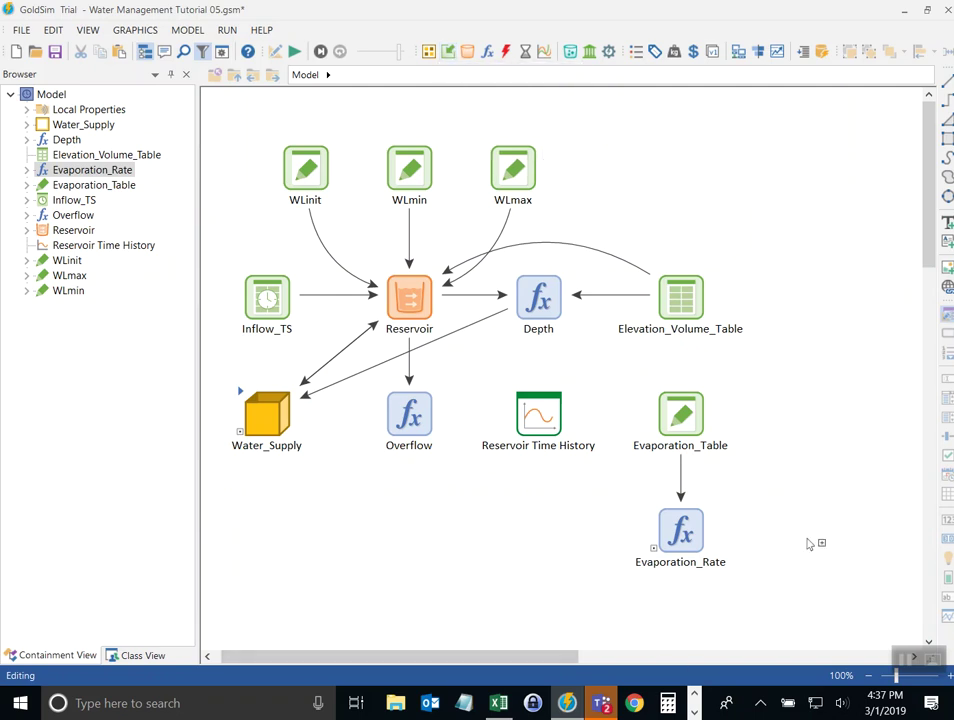
click(413, 546)
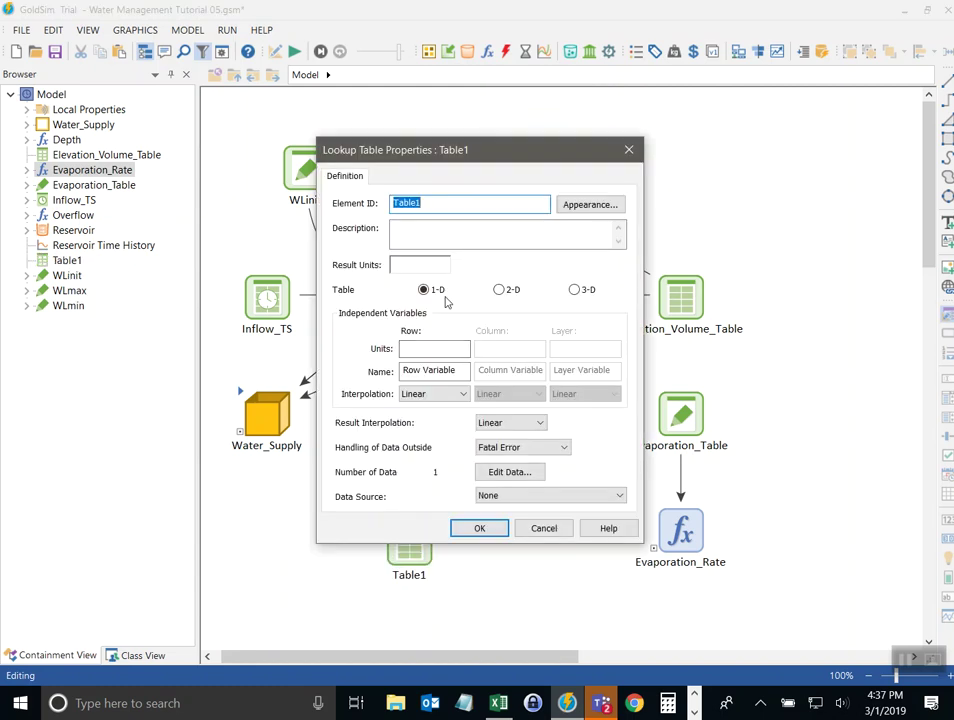
text(Elevation_Area_T)
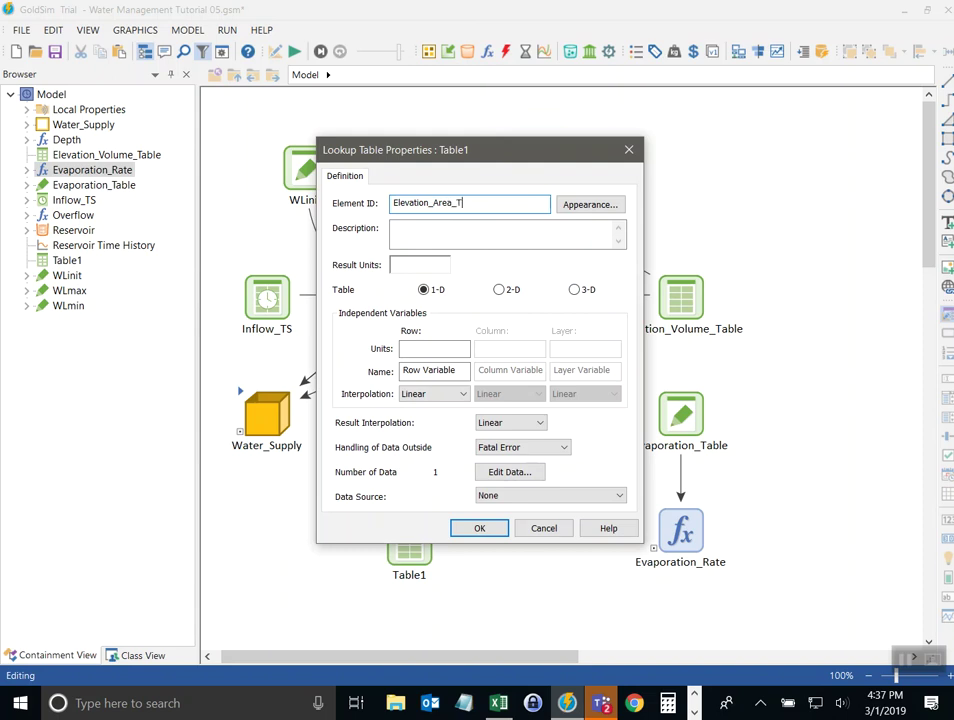
text(able)
key(Tab)
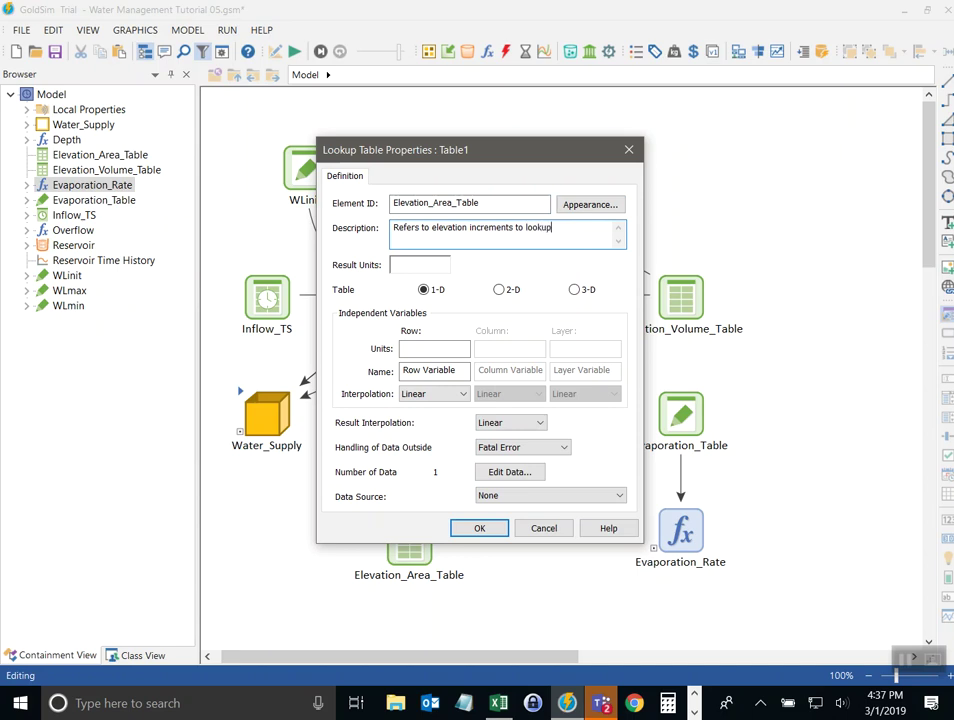
Step: Describe the table and set result units ha, row units m, row variable Elevation
text(ing area values and interpo)
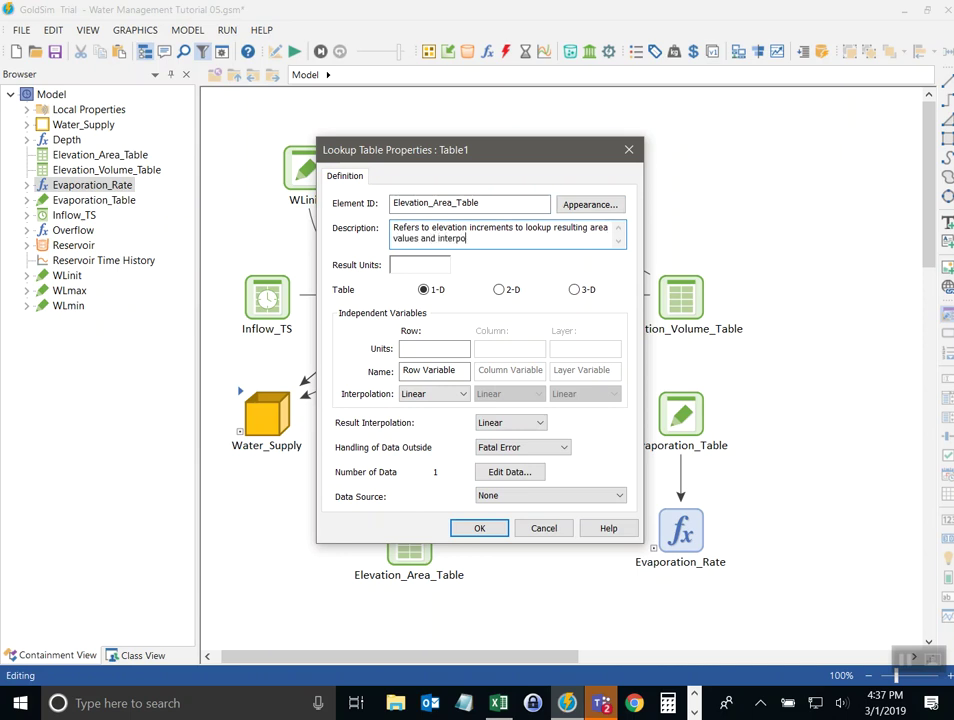
text(late between)
key(Tab)
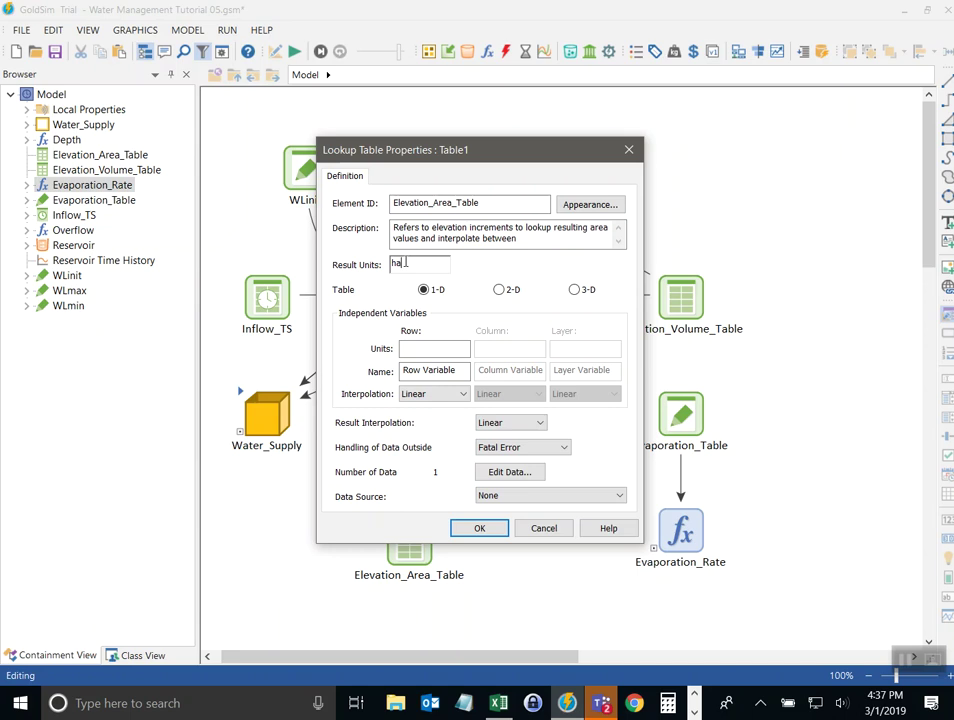
click(421, 347)
text(m)
drag(460, 370, 334, 364)
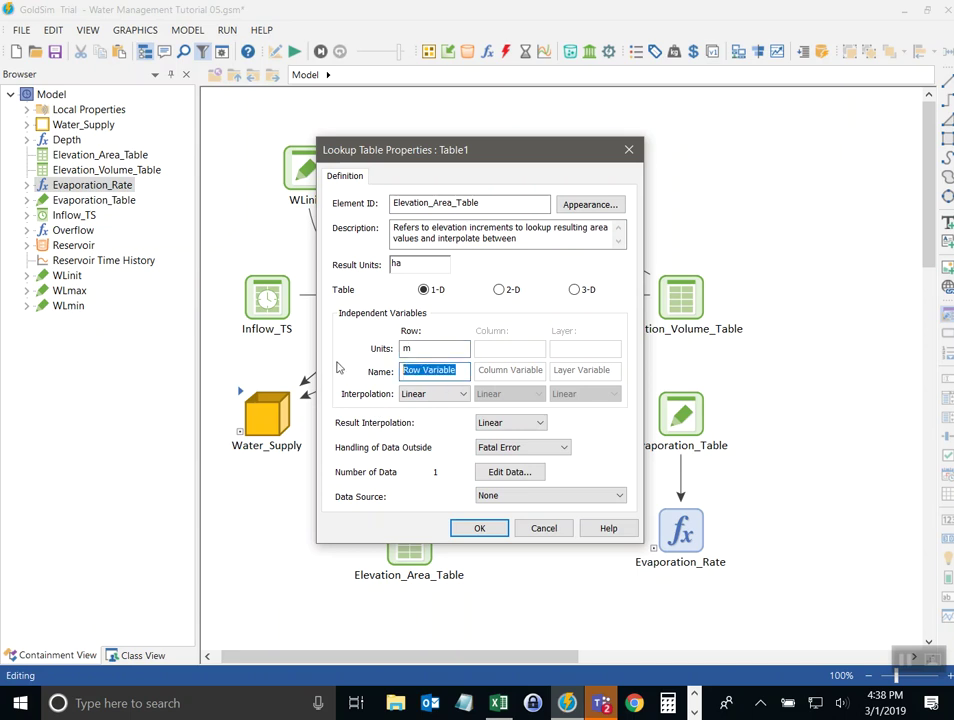
text(M)
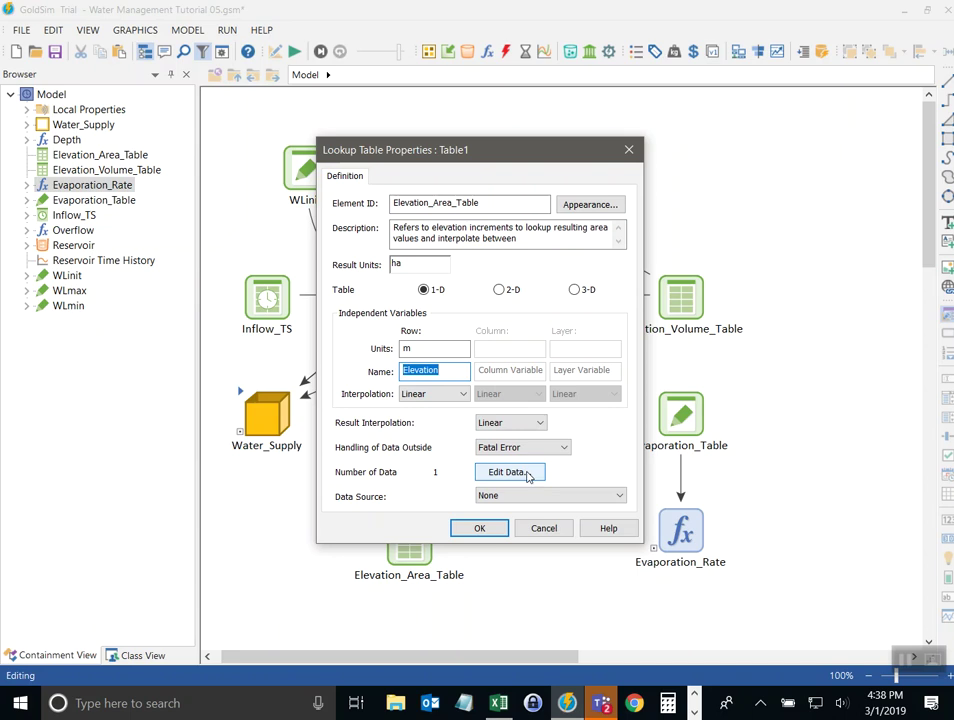
Step: Paste the 25 Excel elevation–area rows into Elevation_Area_Table, starting 1706.9 m → 0 ha
click(529, 476)
drag(473, 150, 646, 117)
key(ctrl+v)
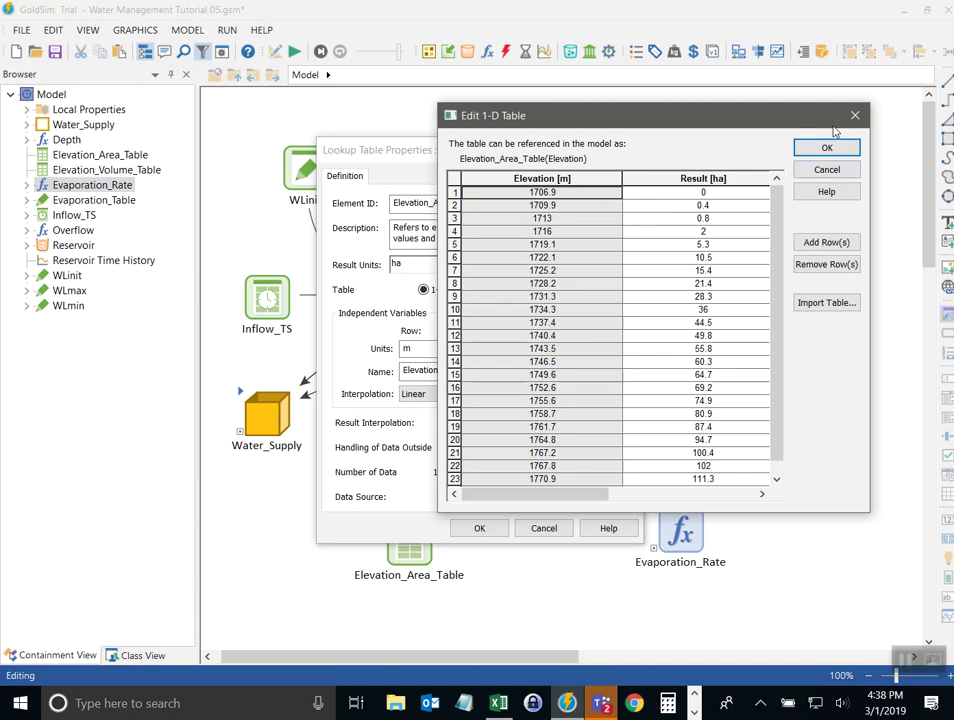
click(825, 148)
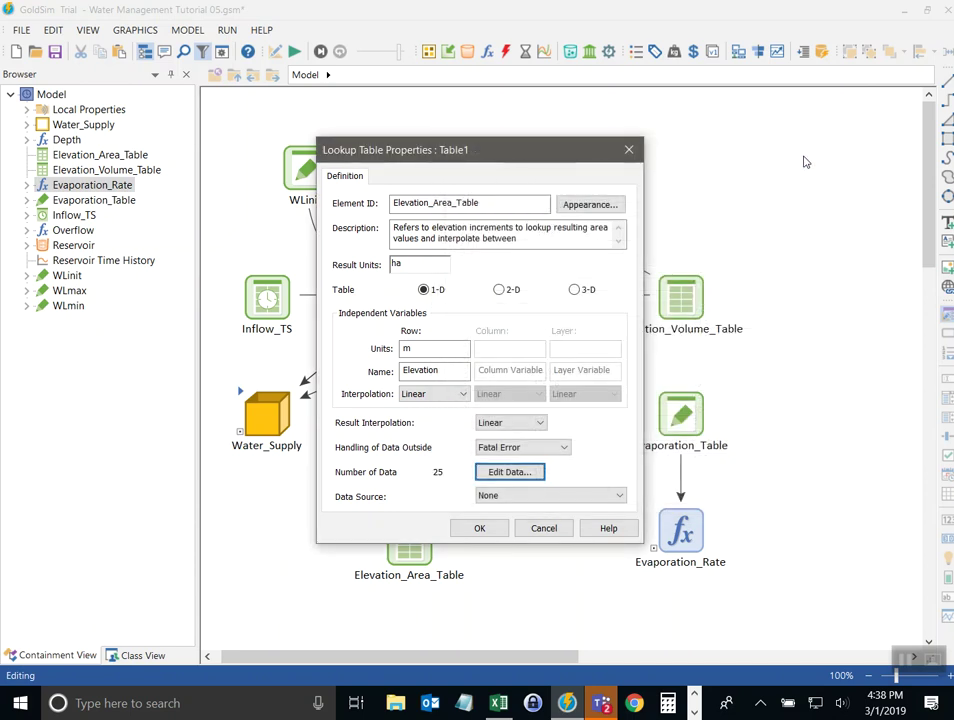
click(481, 528)
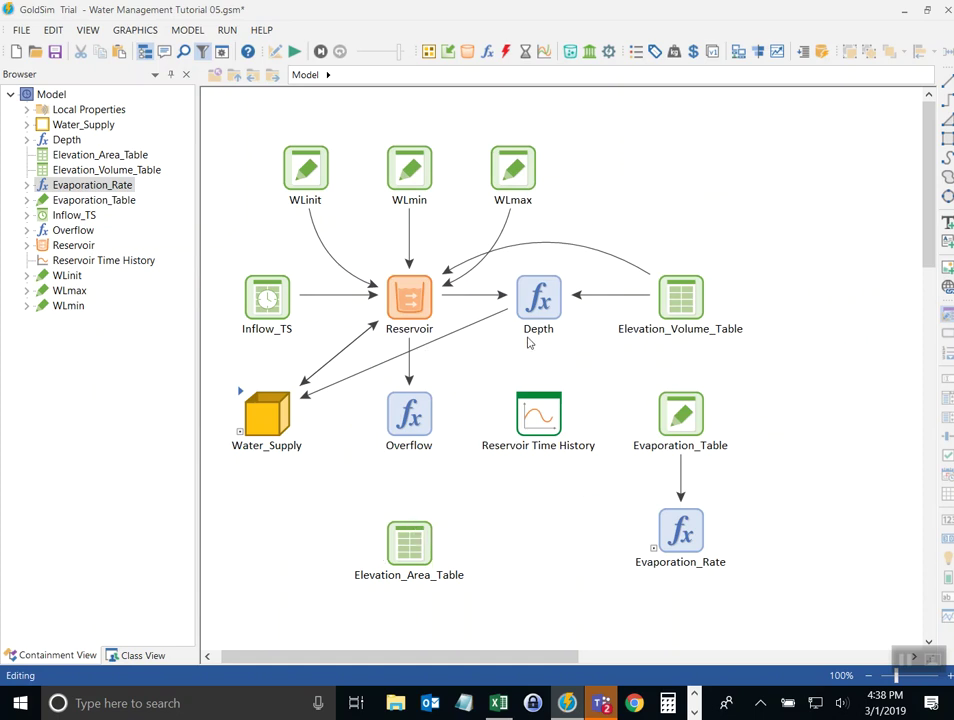
Step: Insert a new Expression element named Evaporation with the description 'Evaporation flow'
click(541, 291)
click(541, 291)
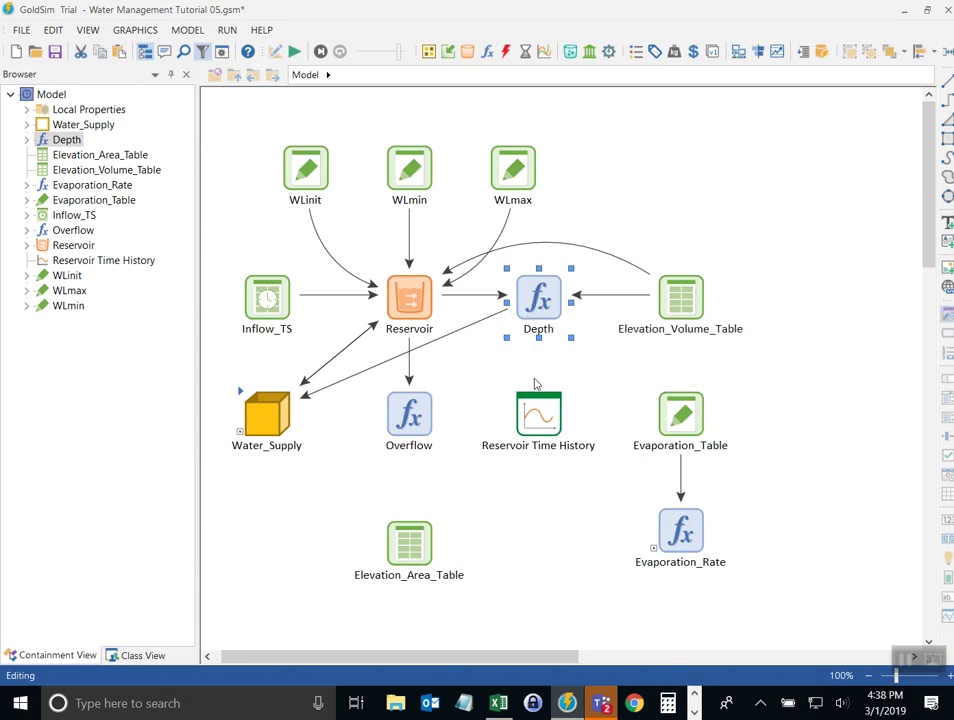
mouse_move(405, 542)
click(487, 51)
click(518, 73)
click(540, 530)
text(Evaporation)
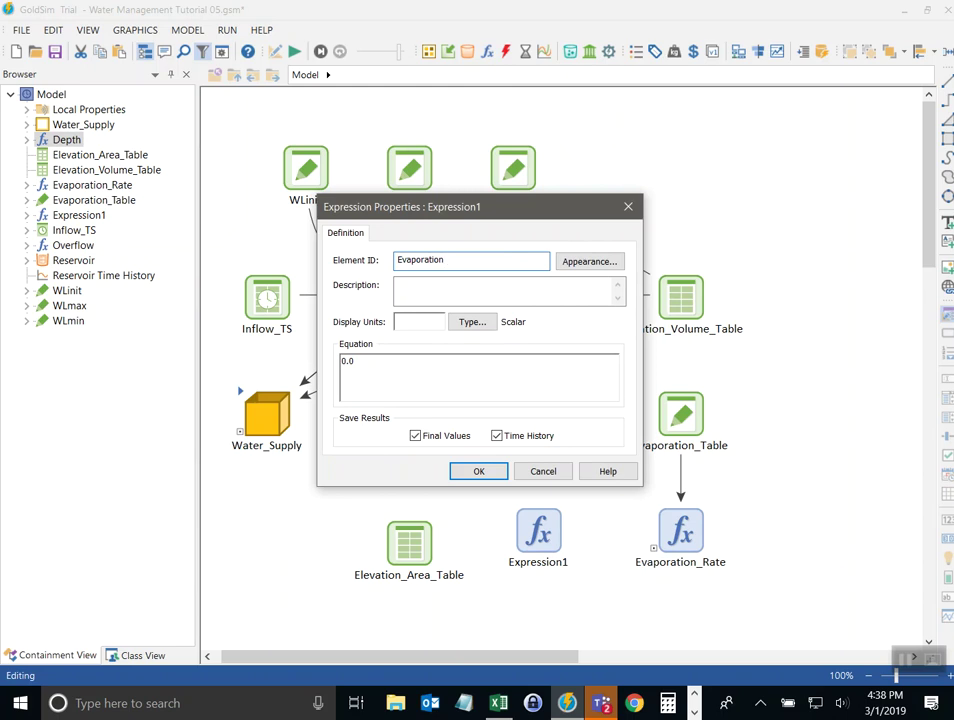
click(417, 290)
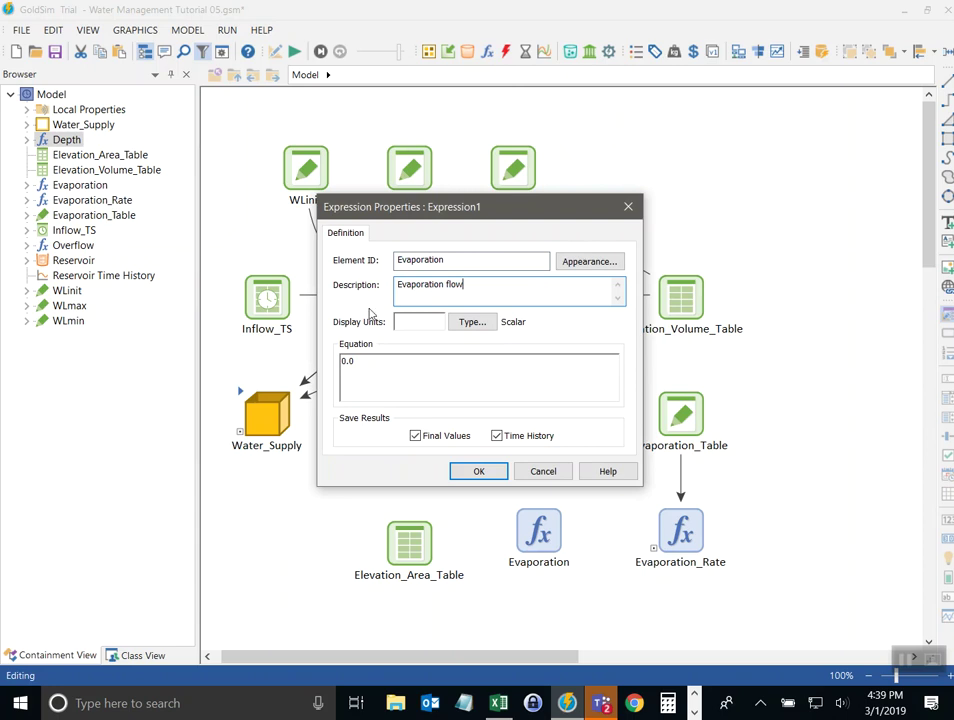
Step: Set Evaporation's display units to cfs and move it to the diagram's lower left
key(Tab)
text(cfs)
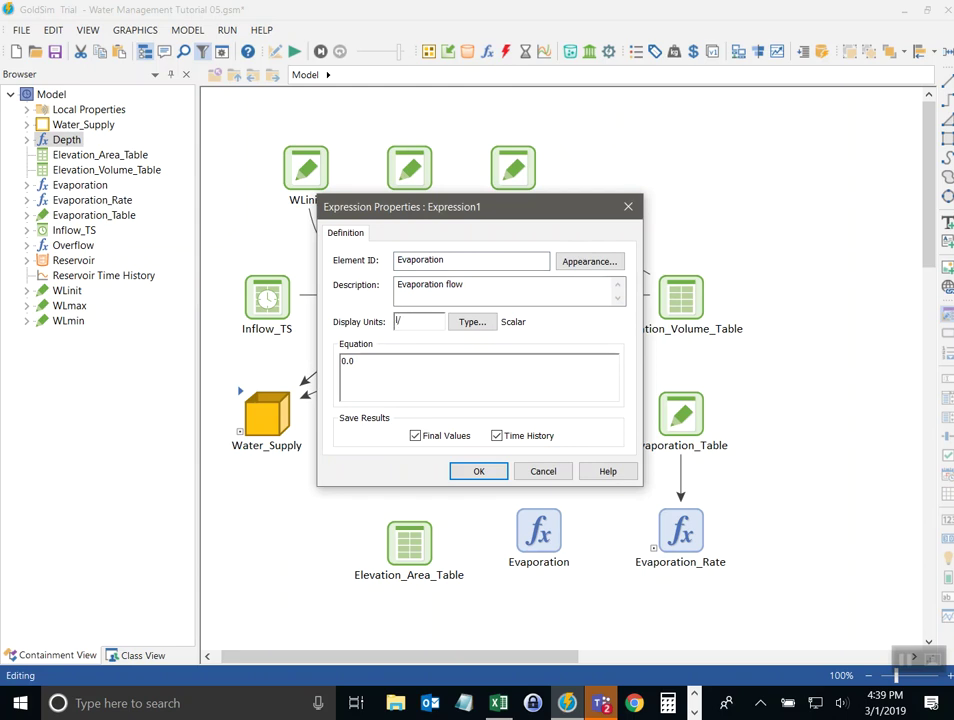
click(483, 471)
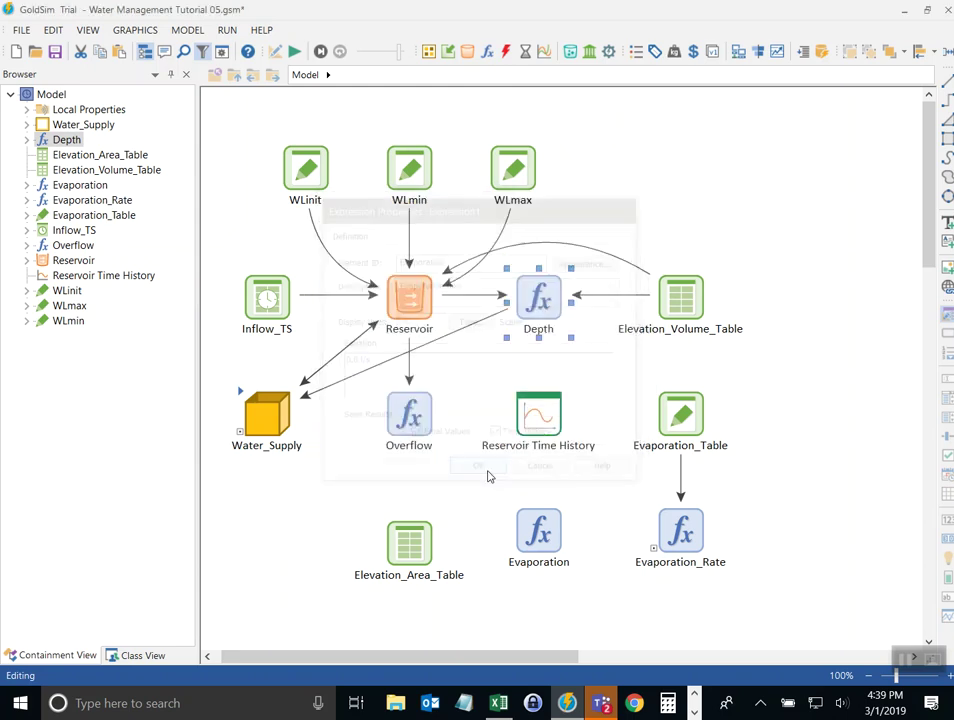
click(539, 527)
drag(539, 527, 272, 535)
click(588, 531)
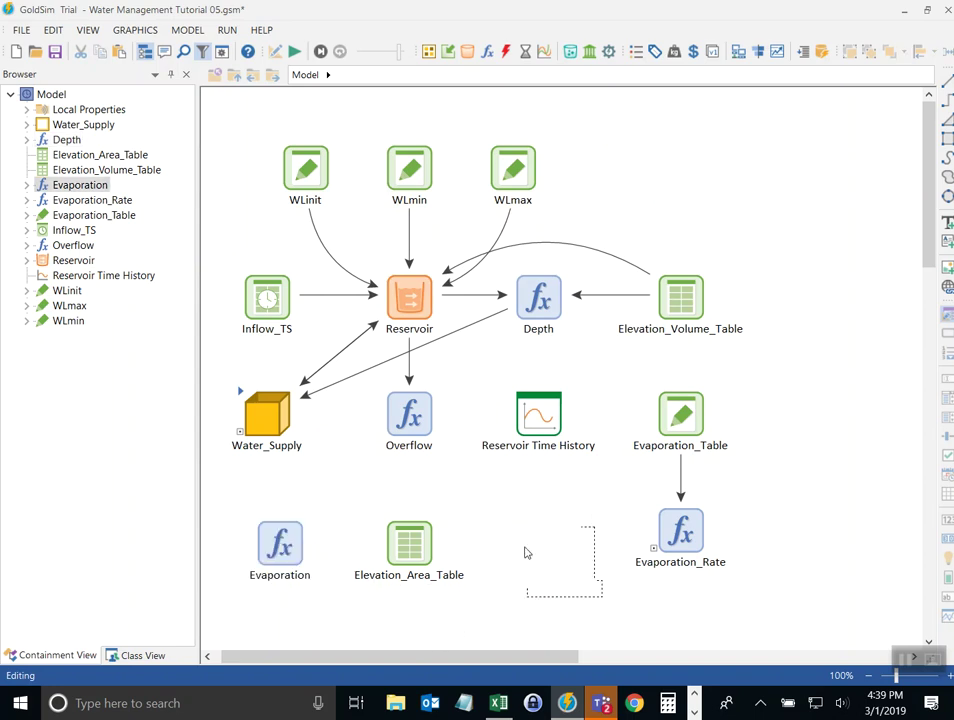
Step: Insert another expression named Water_Surface_Area, described as the pool's water surface area in ha
click(488, 56)
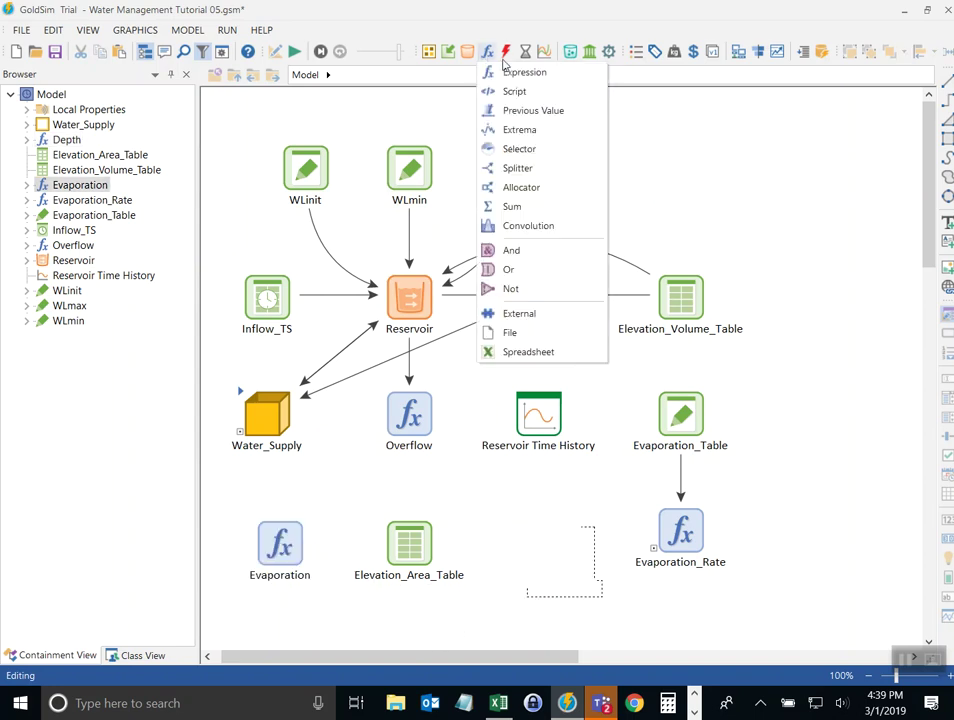
click(530, 74)
click(541, 533)
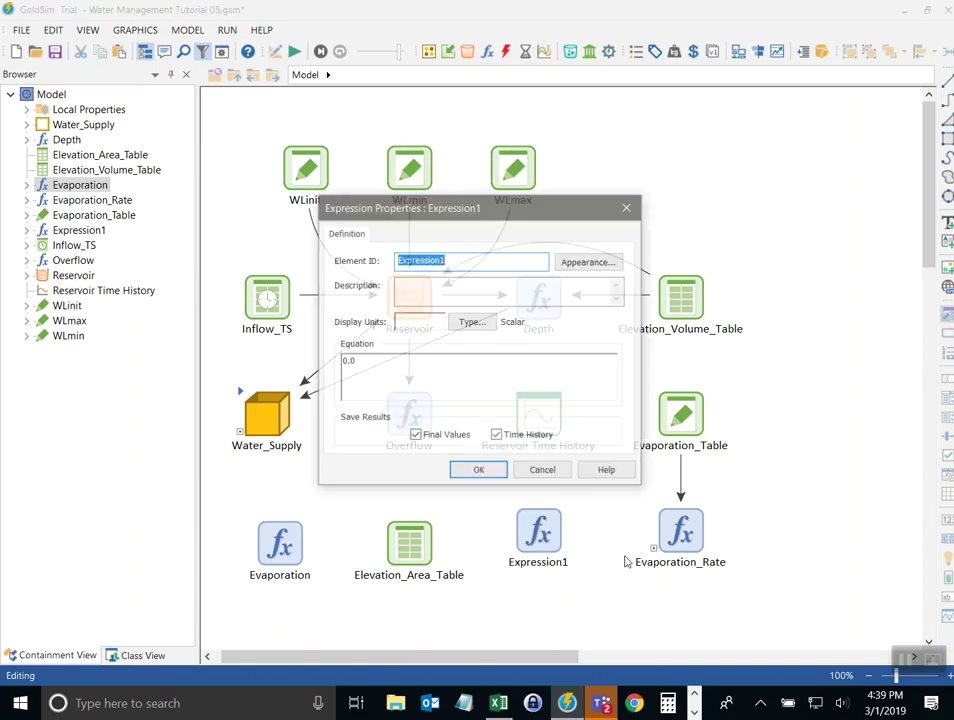
text(Water_Surface_Area)
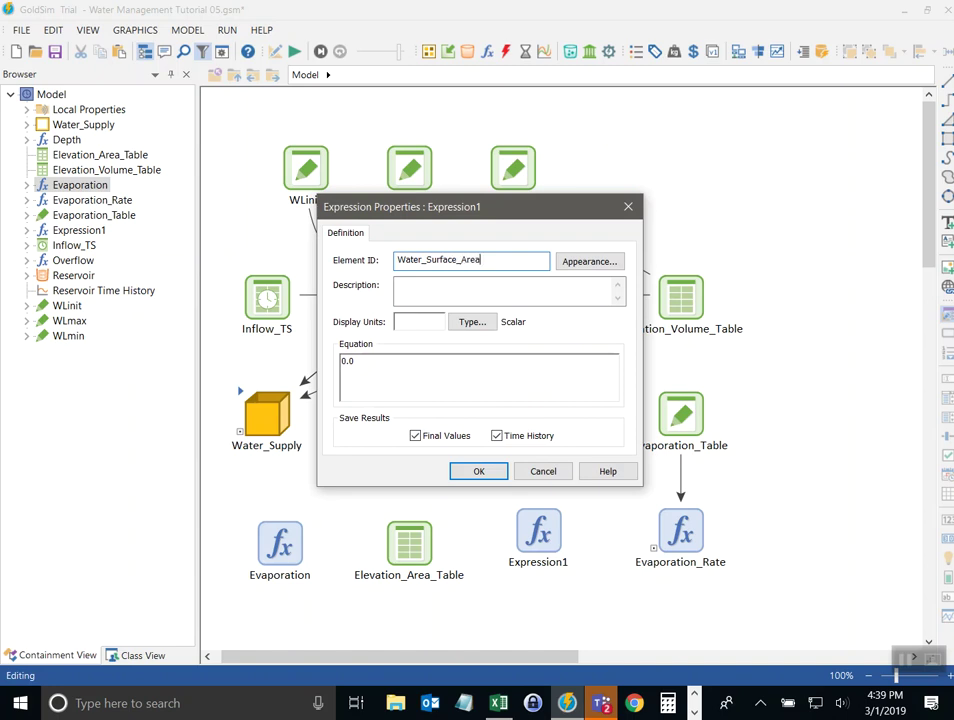
key(Tab)
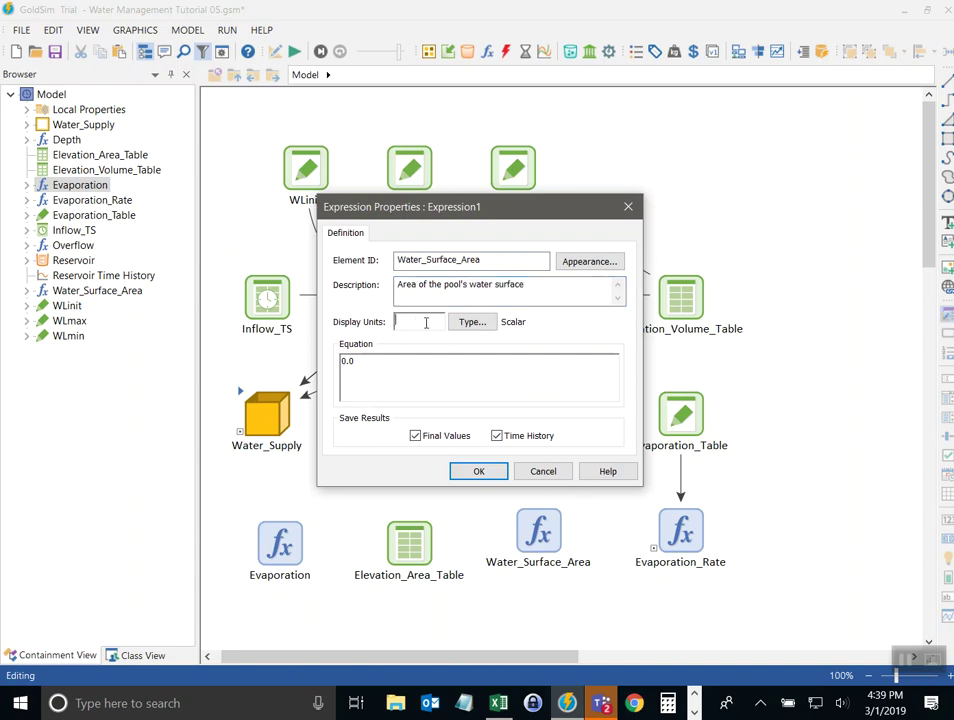
drag(473, 207, 298, 61)
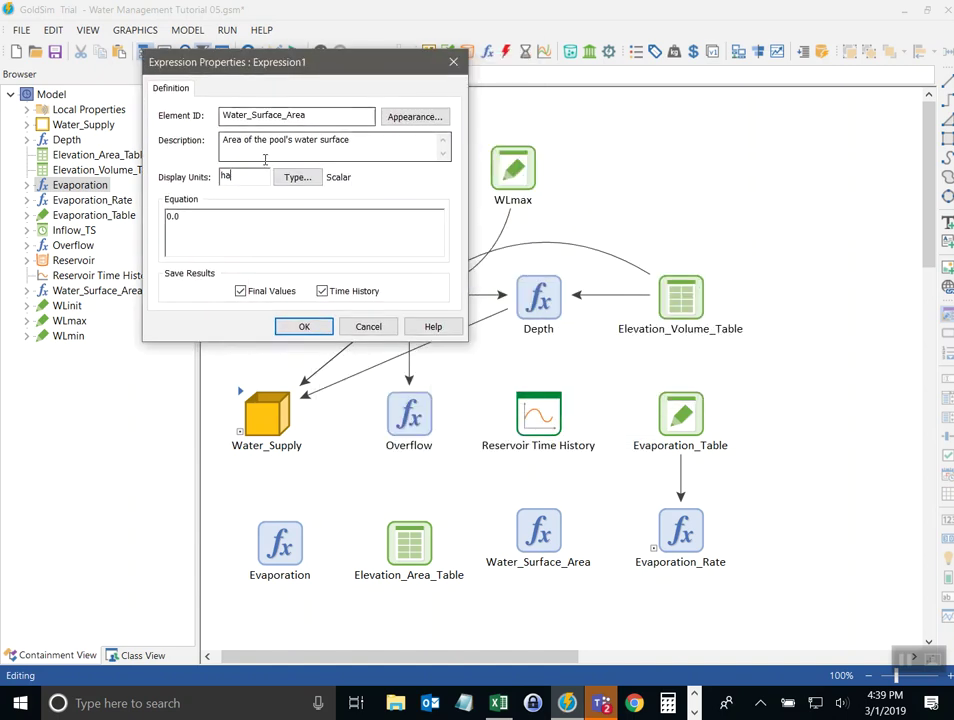
Step: Set Water_Surface_Area's equation to Elevation_Area_Table(depth) and confirm it
click(215, 219)
key(ctrl+a)
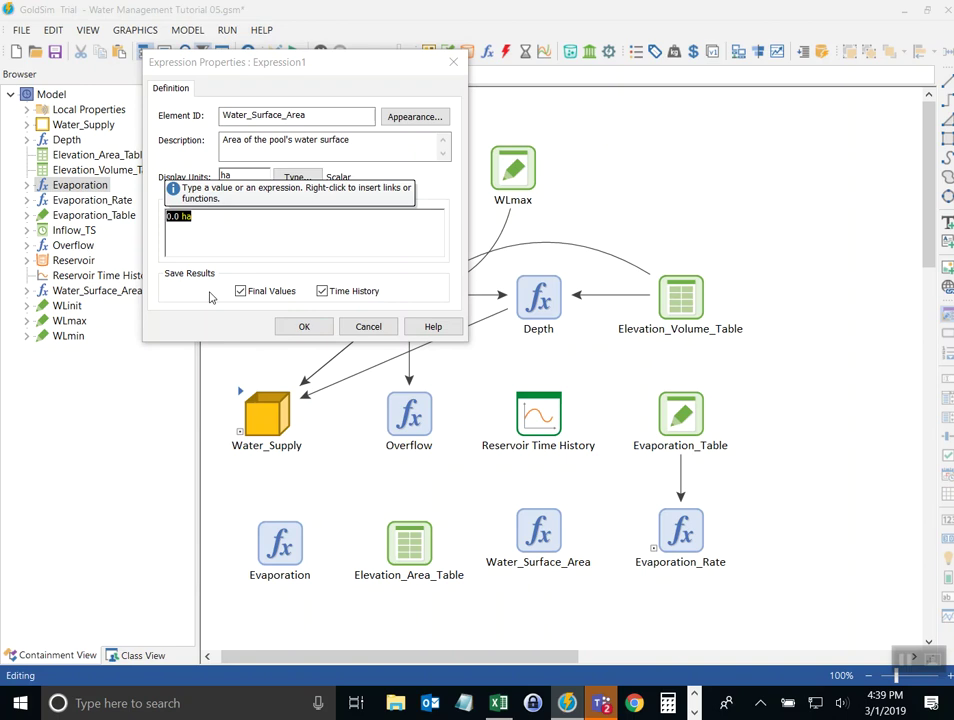
text(ele)
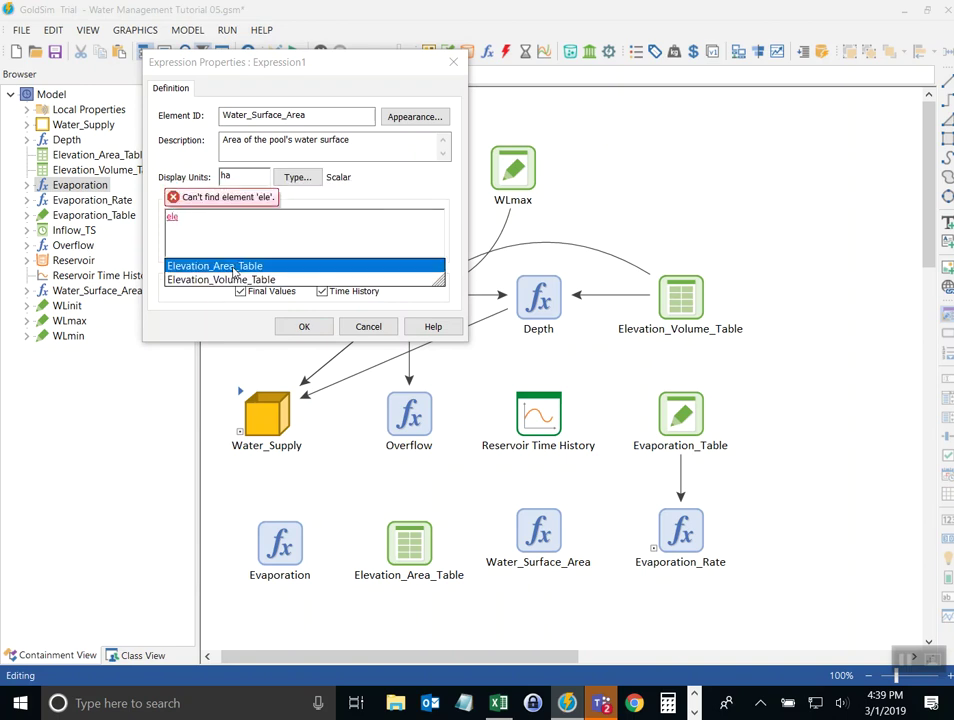
click(233, 266)
text(()
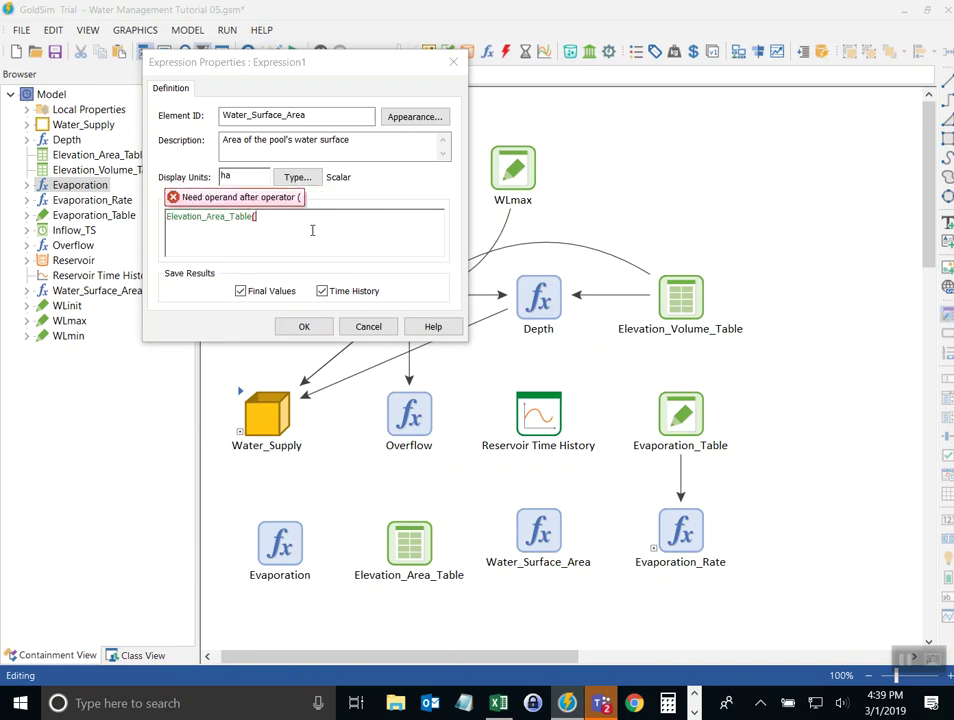
text(depth)
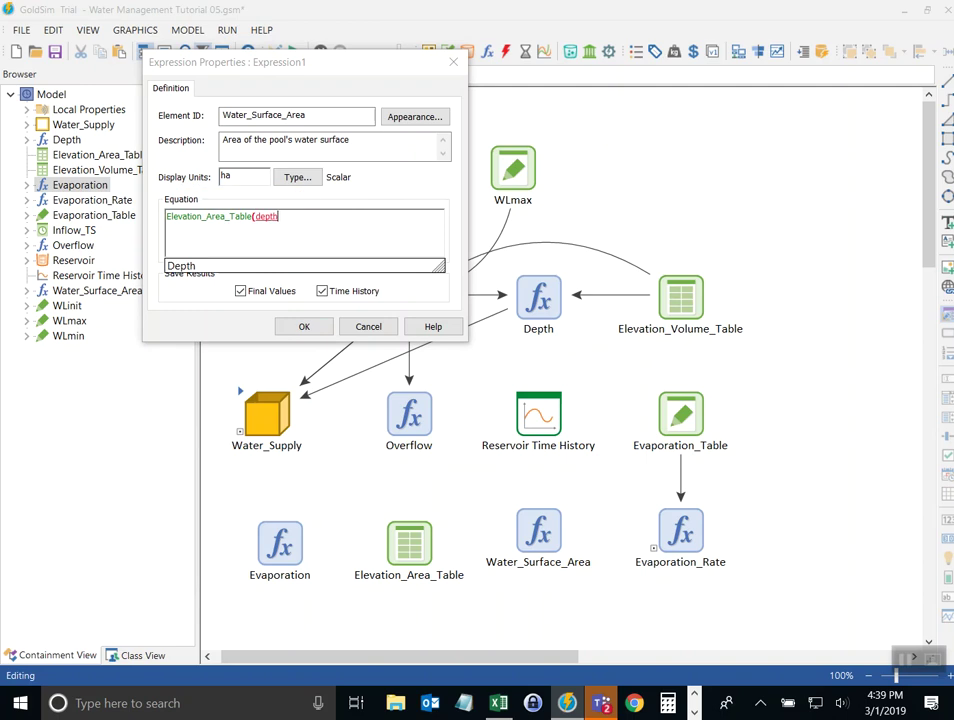
text())
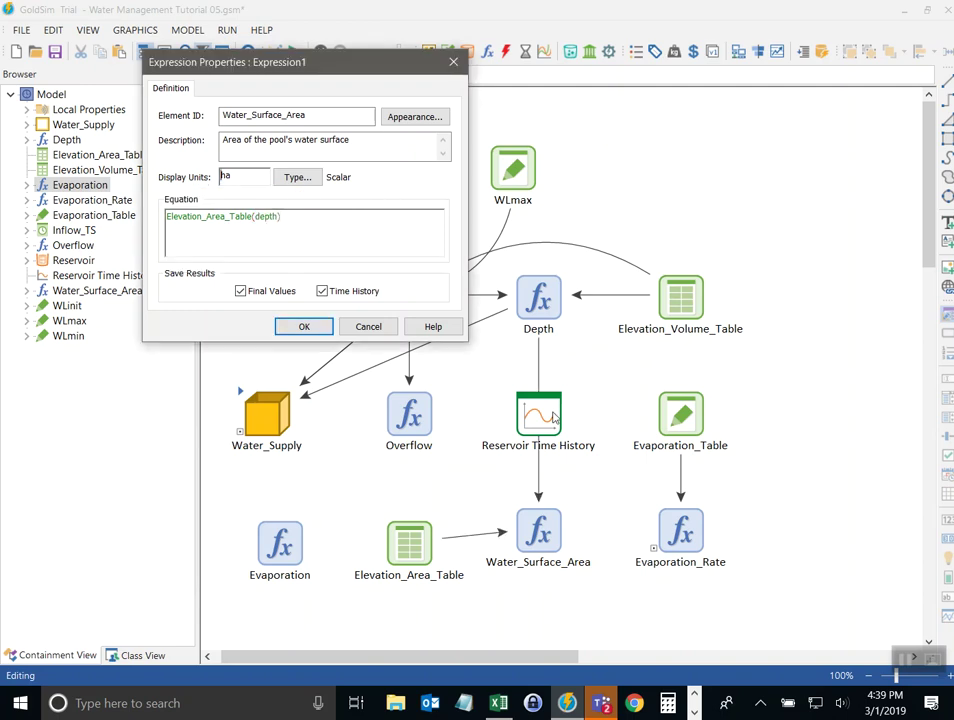
click(303, 326)
mouse_move(542, 530)
mouse_down()
mouse_move(547, 541)
mouse_move(537, 533)
mouse_up()
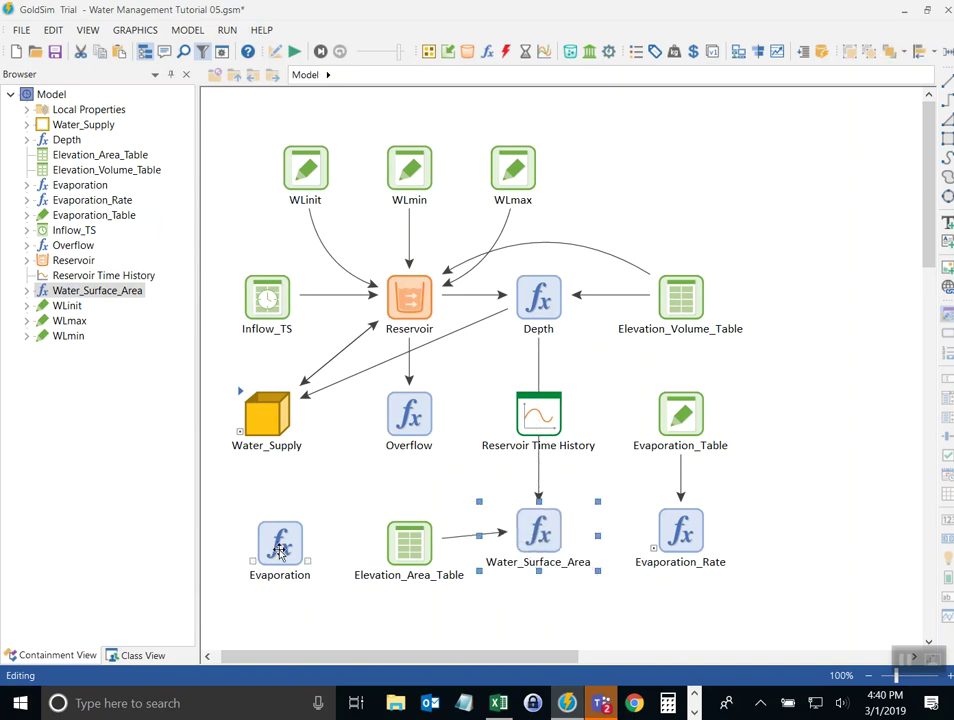
Step: Move the Evaporation element to sit below Evaporation_Rate
drag(280, 543, 611, 623)
scroll(841, 387, down, 1)
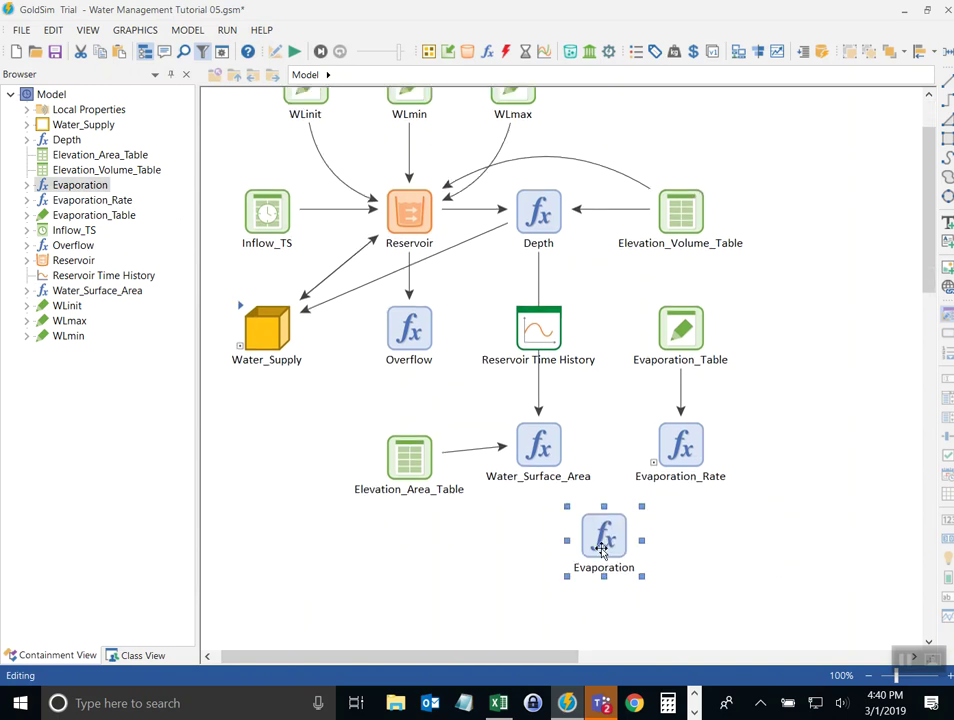
mouse_move(603, 549)
mouse_down()
mouse_move(610, 542)
mouse_move(612, 553)
mouse_up()
click(871, 515)
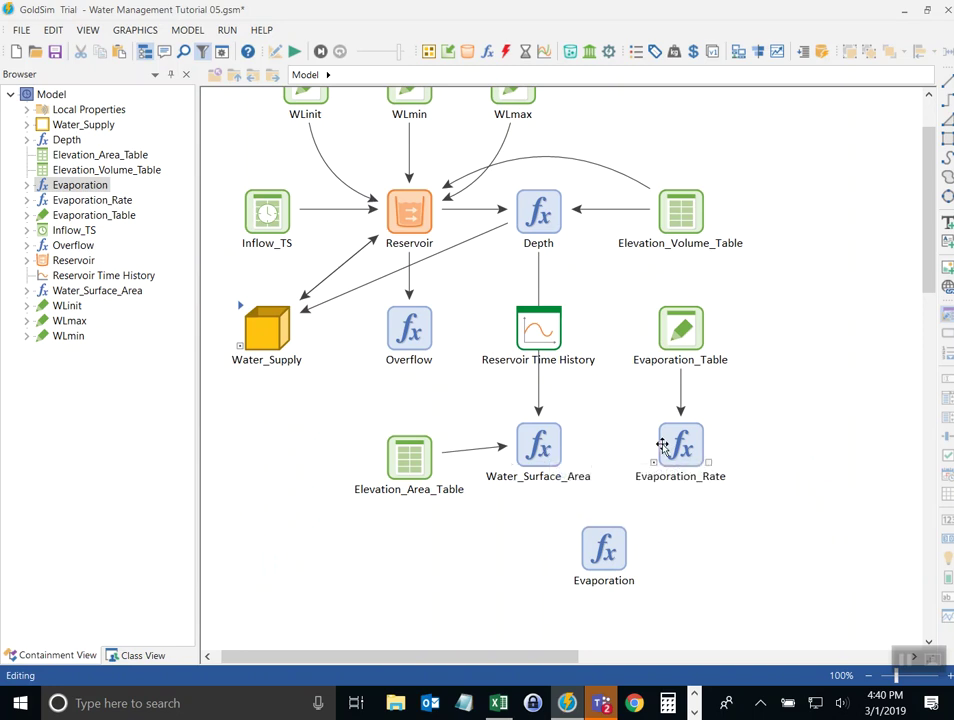
mouse_move(663, 445)
Step: Set Evaporation's equation to Water_Surface_Area * Evaporation_Rate, currently 2.319 l/s
double_click(600, 548)
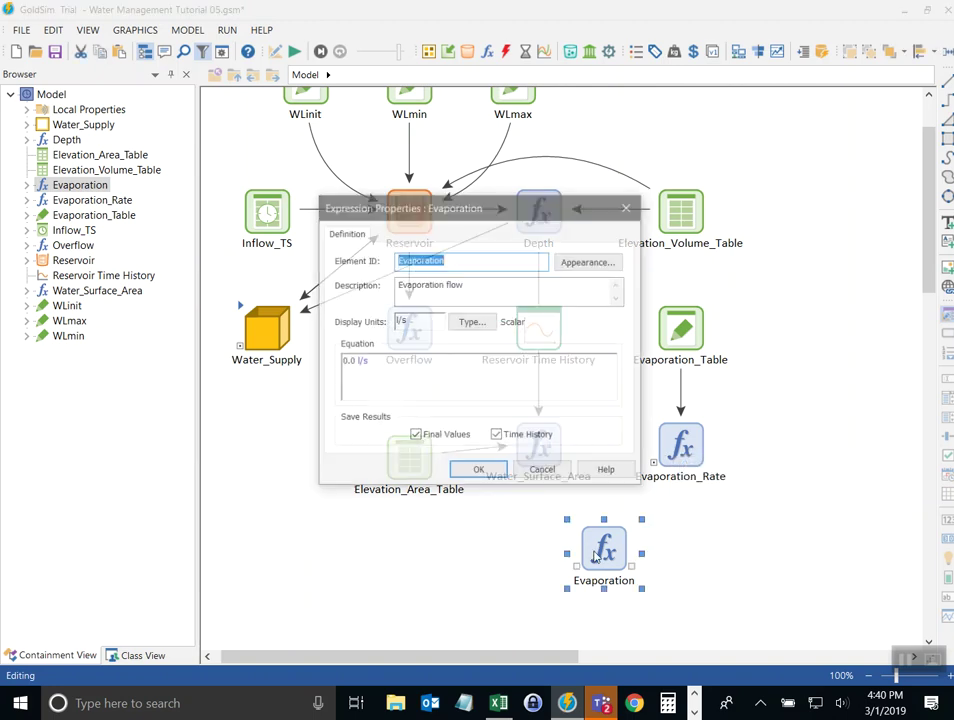
drag(566, 214, 258, 185)
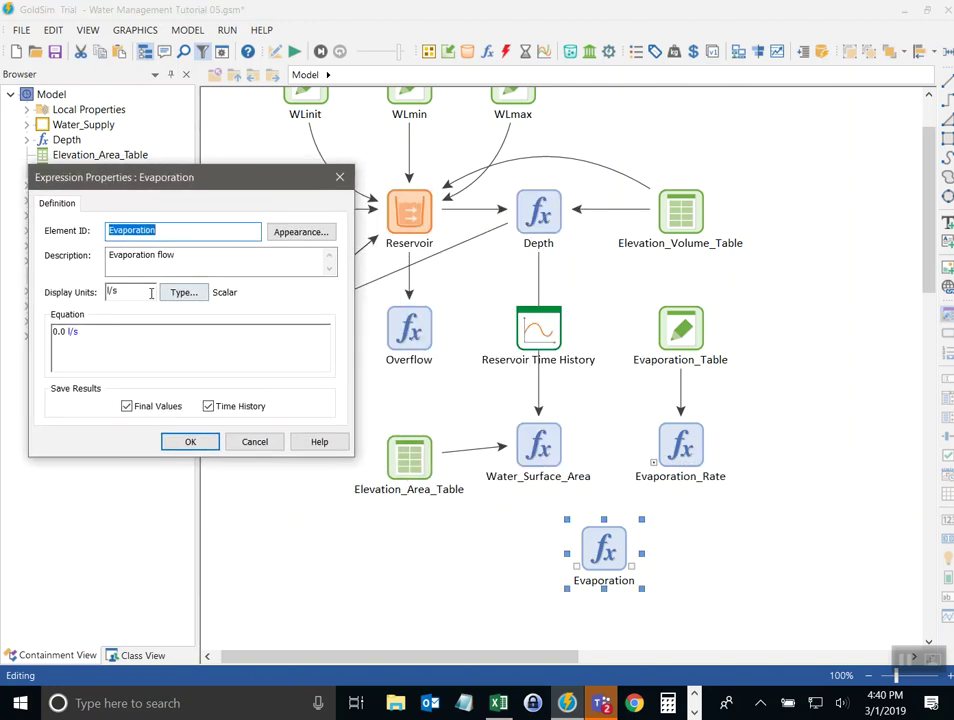
click(88, 334)
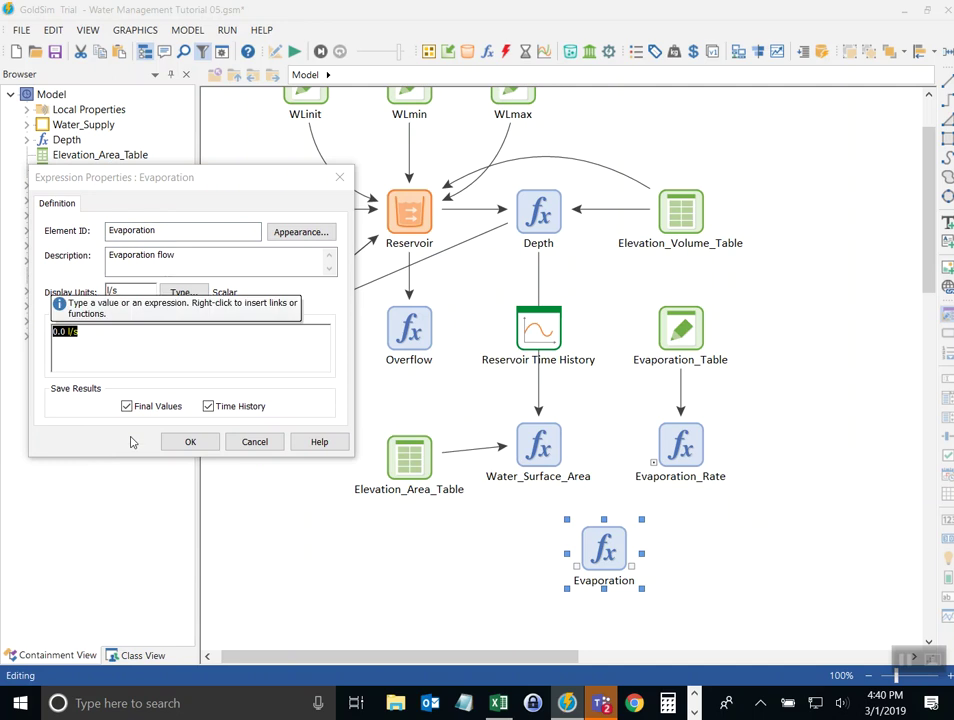
text(WLinit)
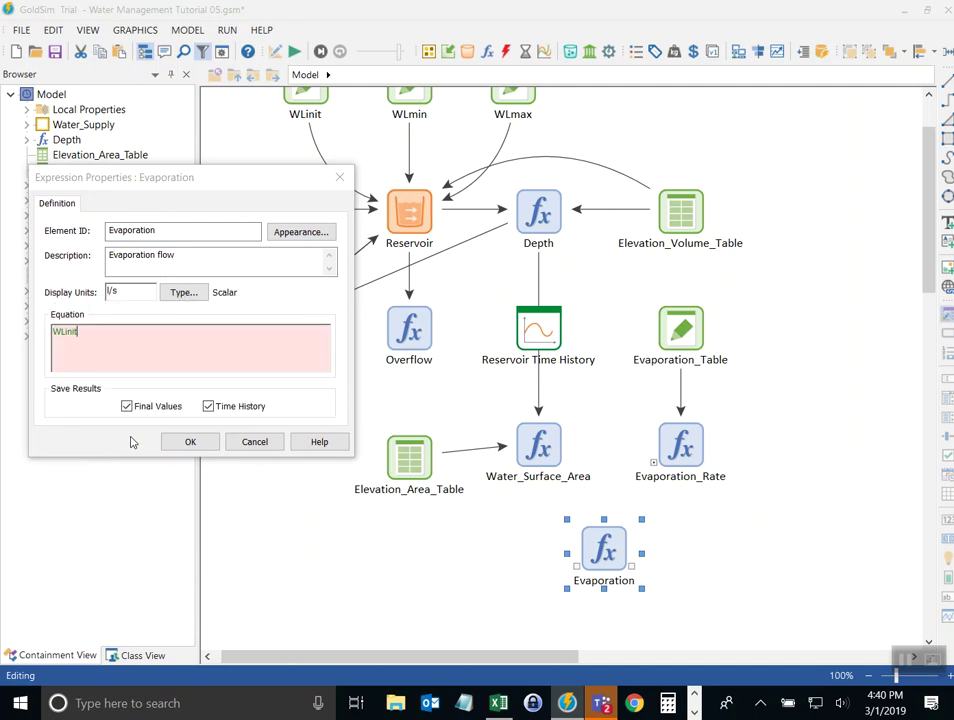
key(BackSpace)
key(BackSpace)
text(at)
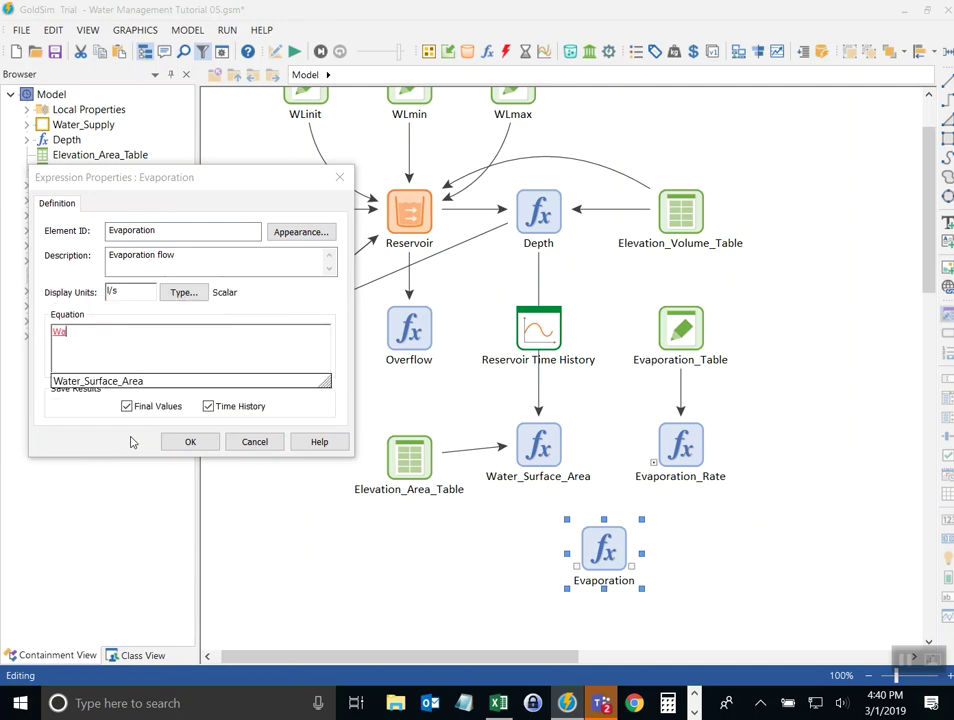
key(Return)
text(* eva)
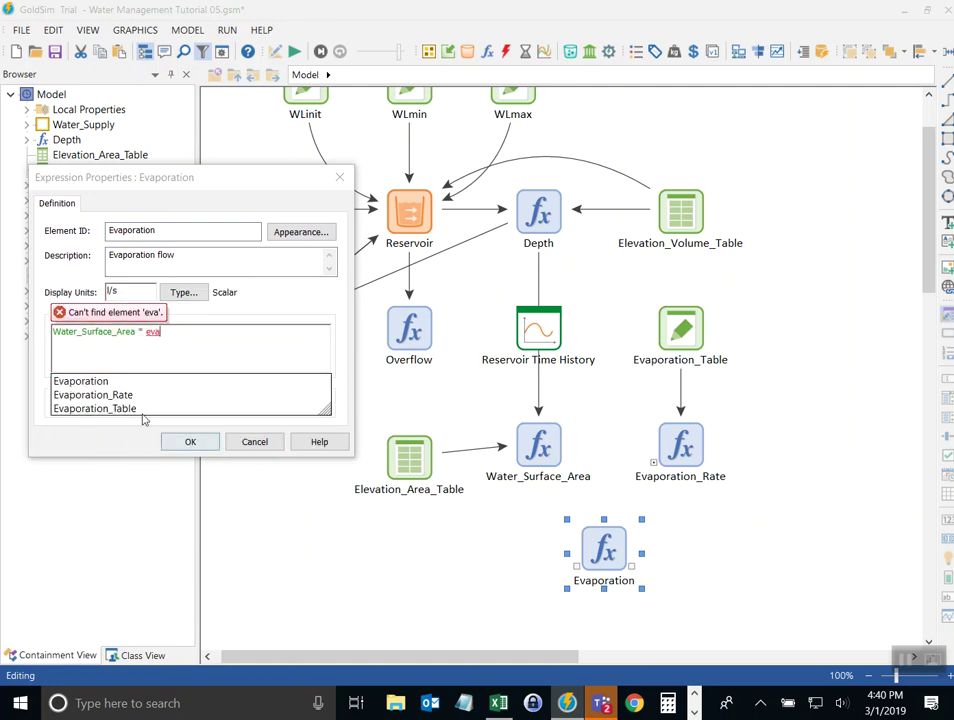
double_click(112, 395)
mouse_move(230, 347)
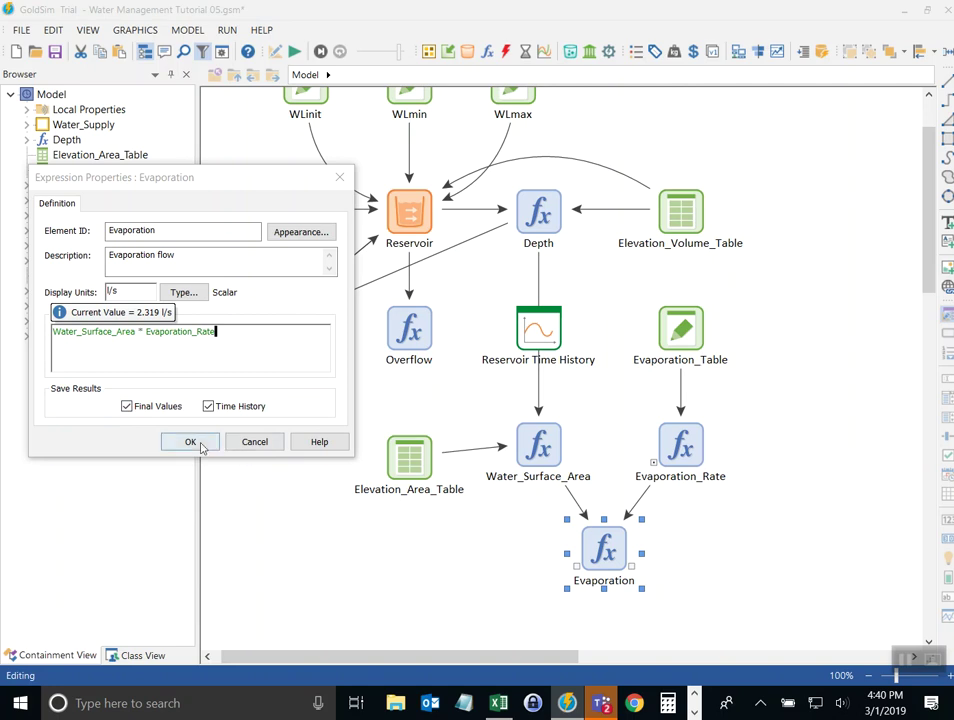
click(190, 441)
Step: Run the model and chart Evaporation over 2018, peaking near 39 l/s in July
click(294, 51)
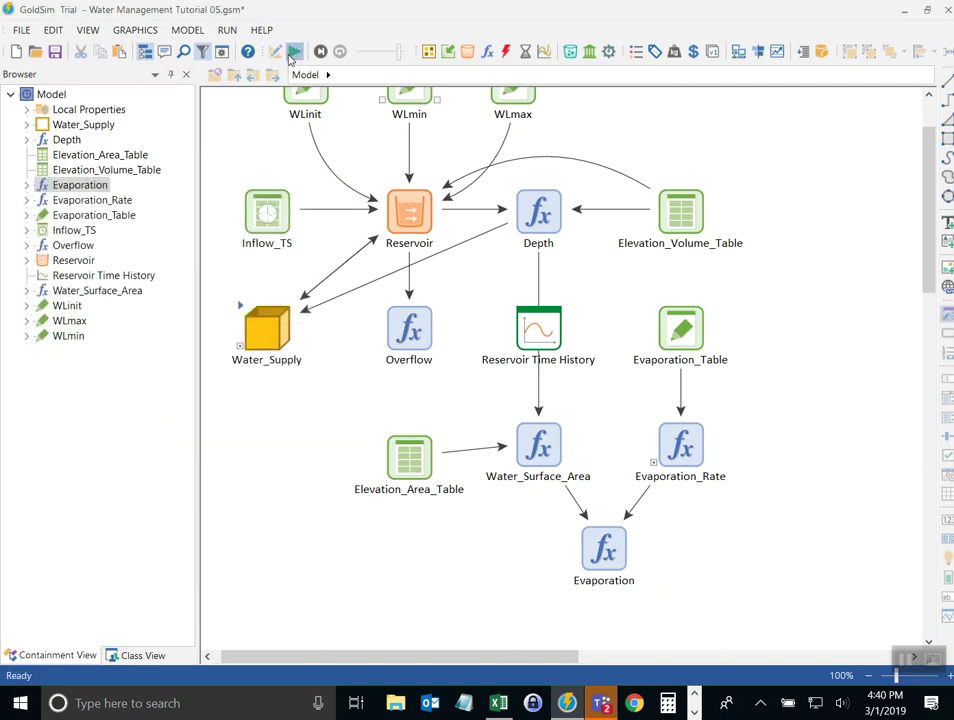
click(498, 382)
right_click(599, 547)
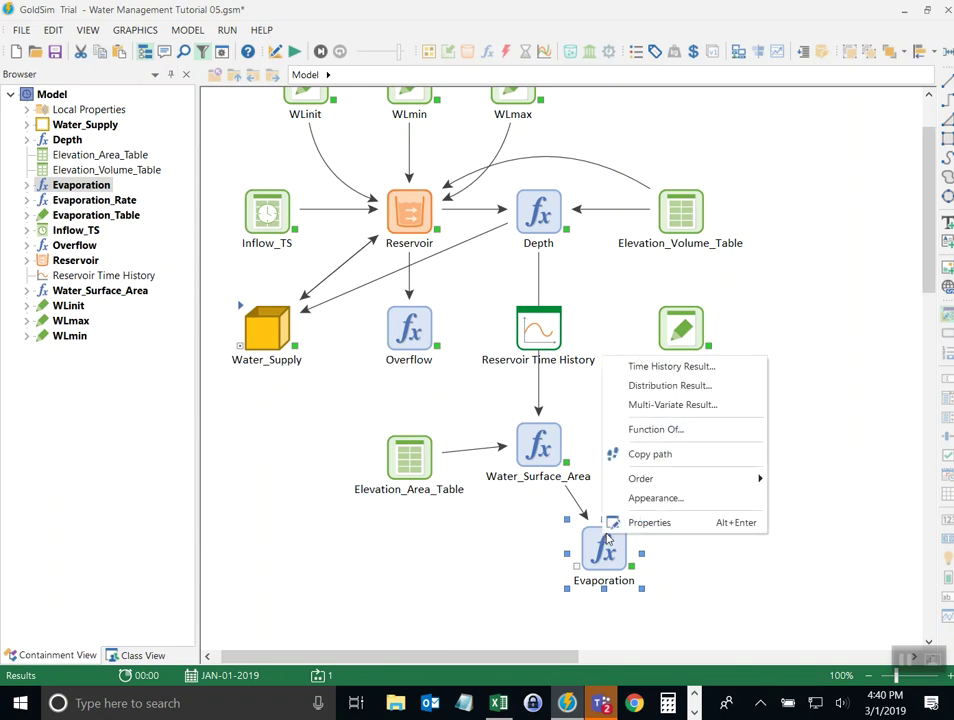
click(658, 374)
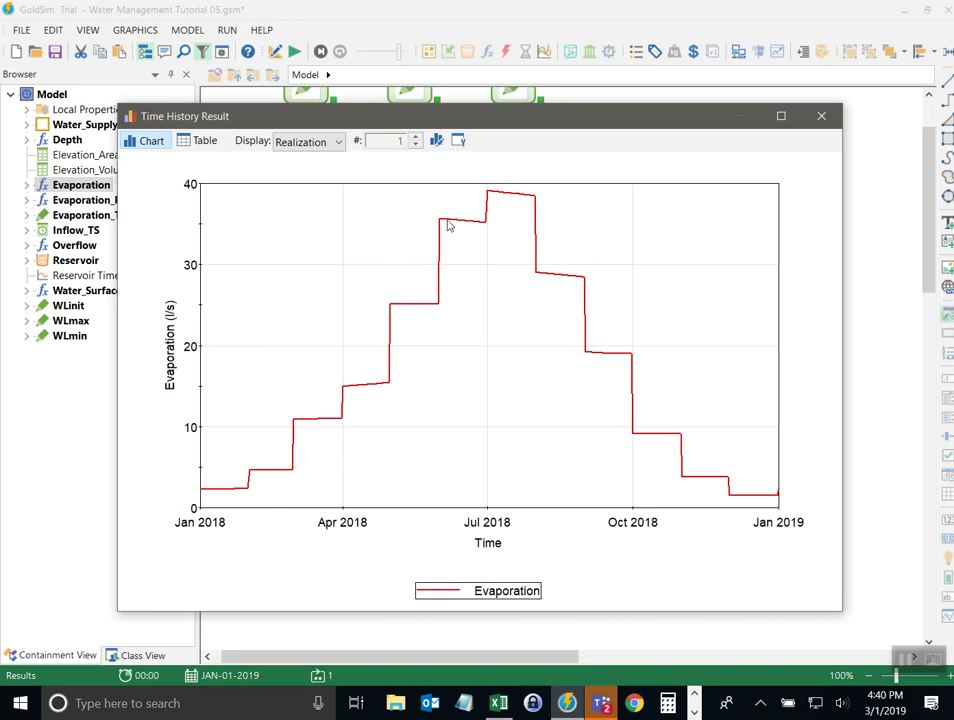
mouse_move(465, 229)
click(822, 116)
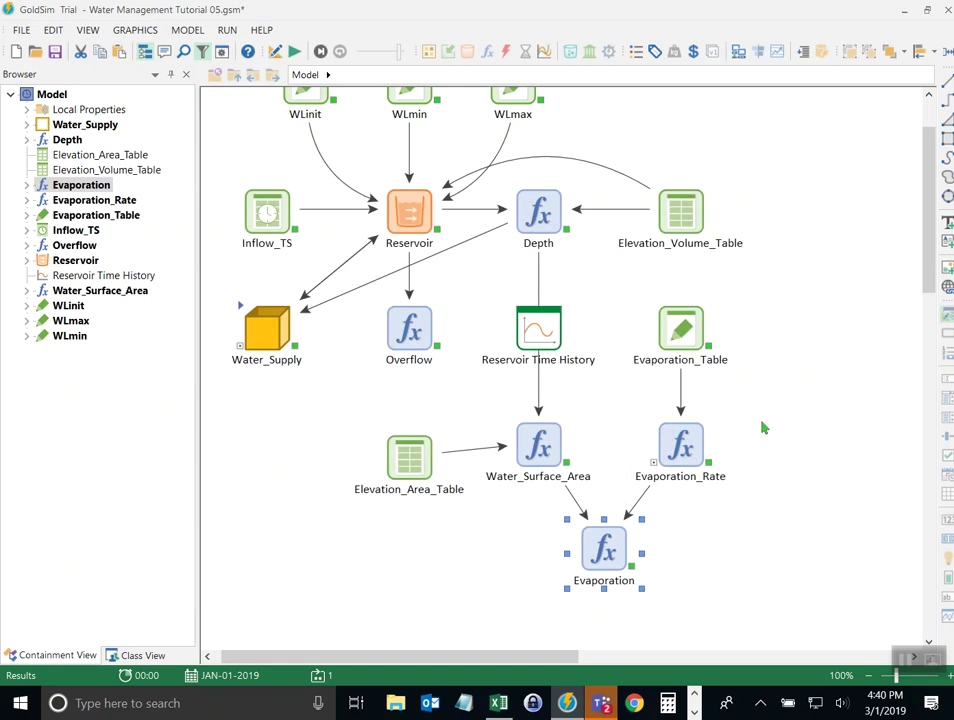
click(604, 547)
click(430, 583)
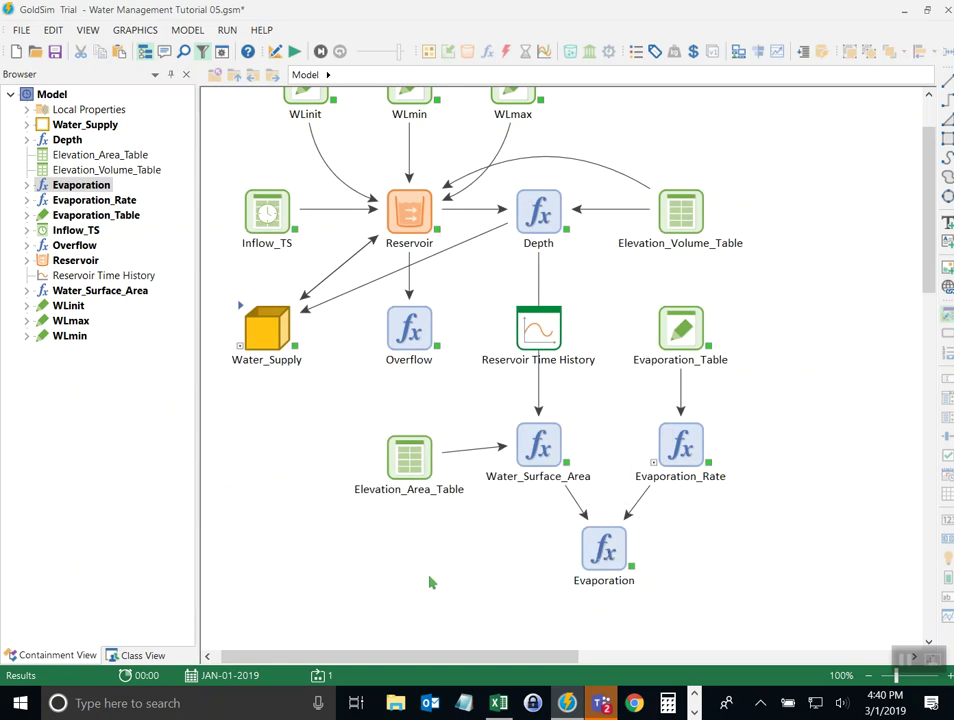
Step: In Edit mode, bring up the Reservoir's outflow requests
key(F4)
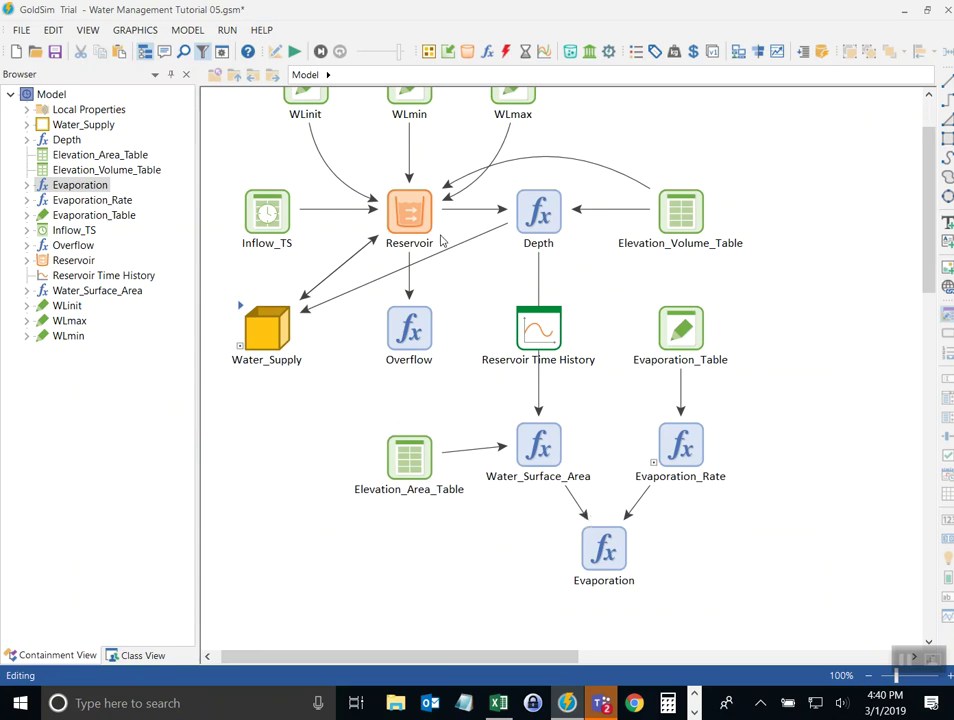
double_click(406, 216)
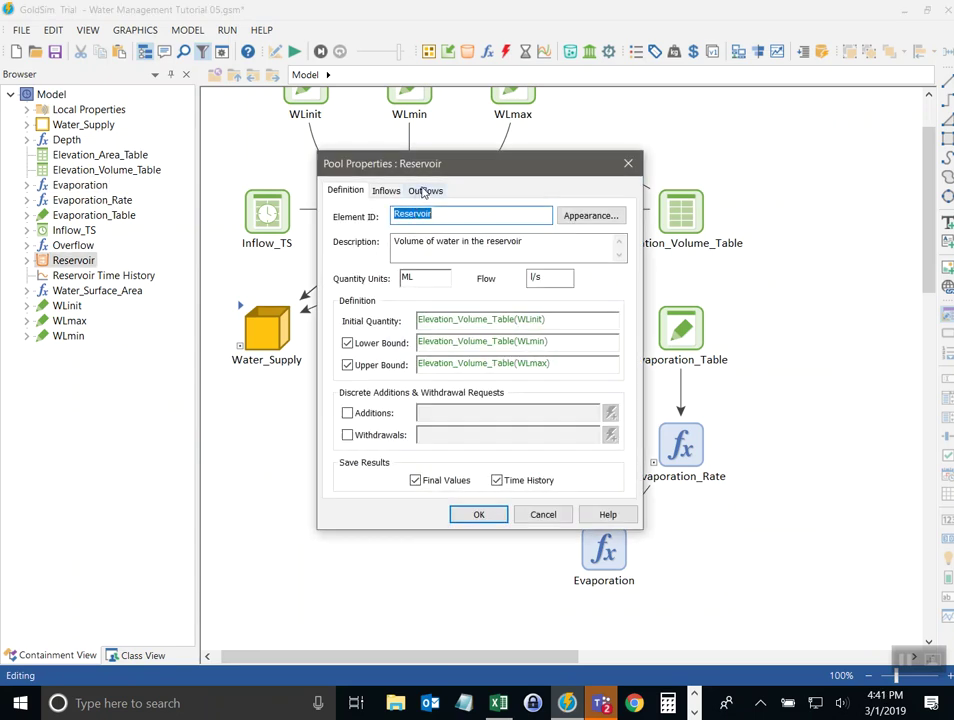
click(424, 189)
drag(430, 175, 146, 166)
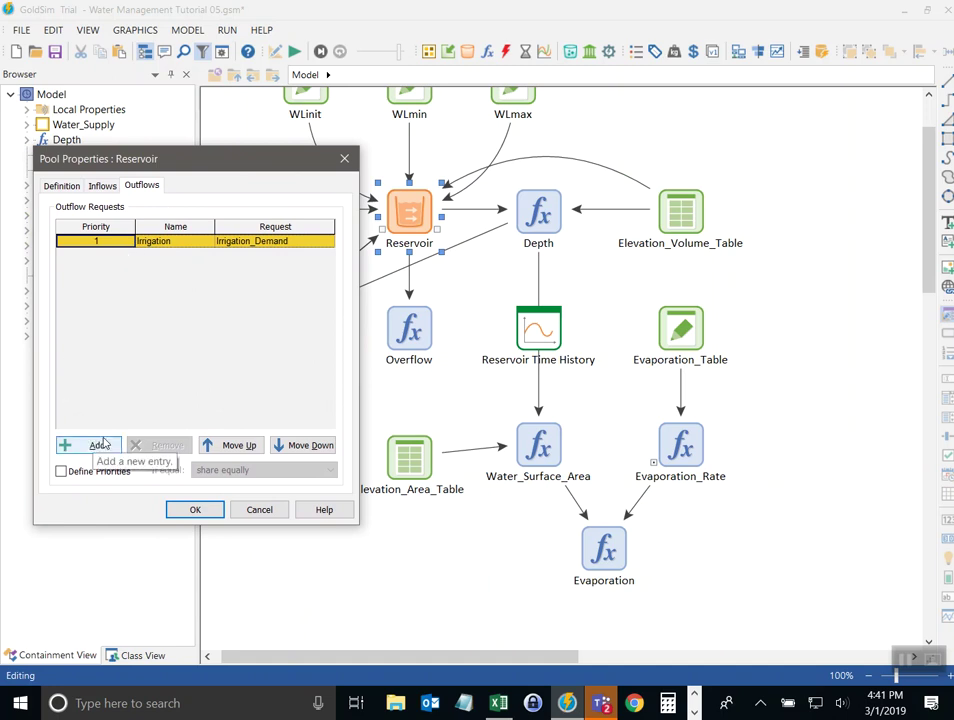
Step: Add a second outflow named Evaporation requesting the Evaporation element at priority 2
click(99, 445)
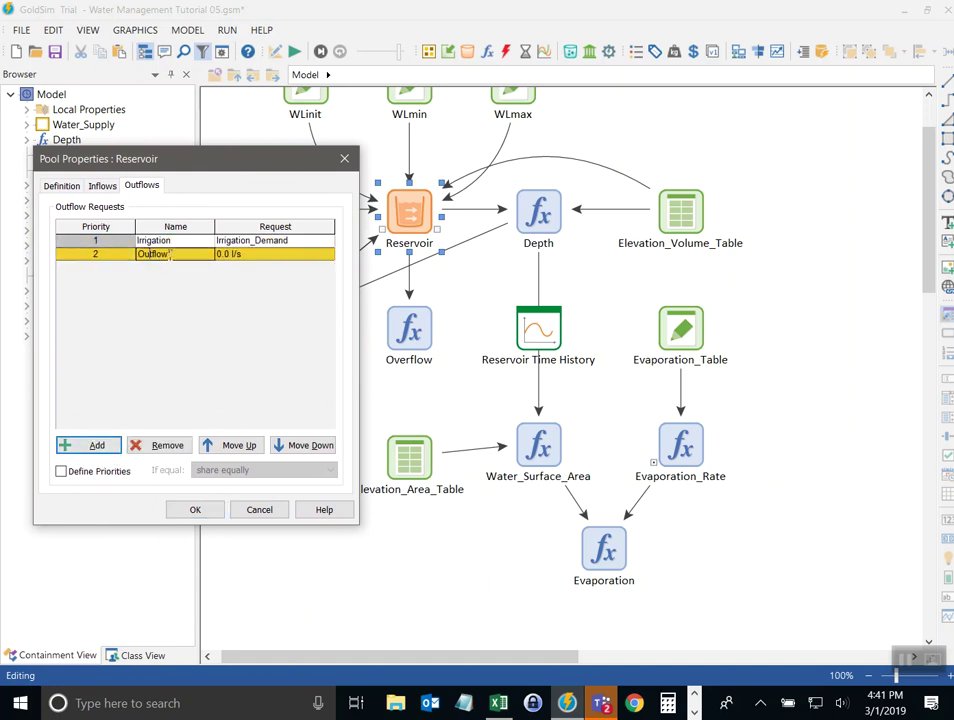
text(Evaporation)
click(251, 256)
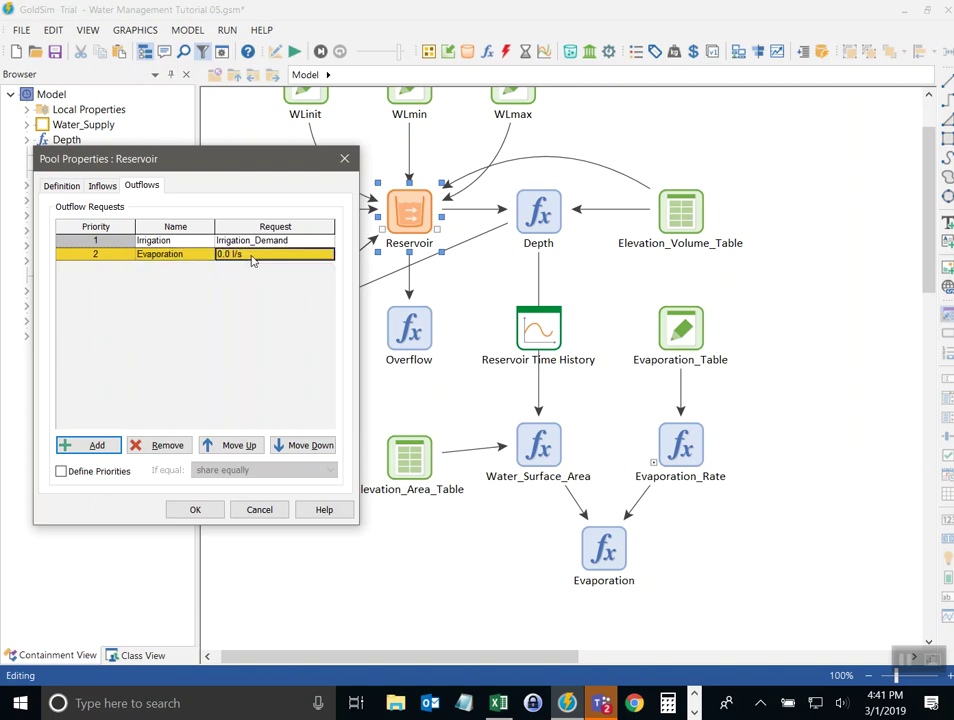
text(ev)
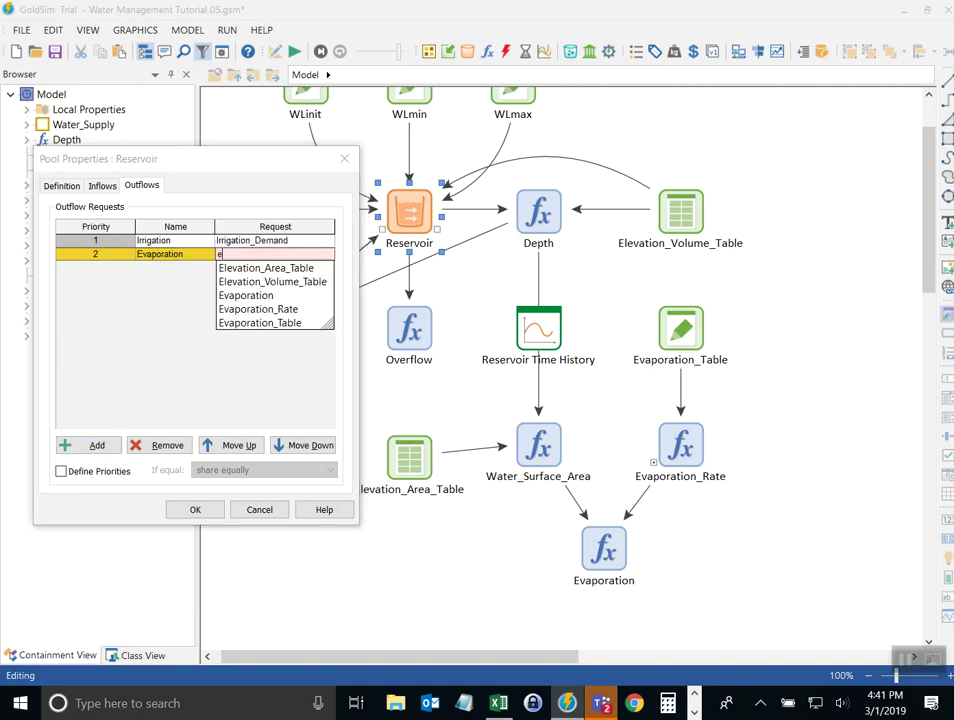
click(254, 271)
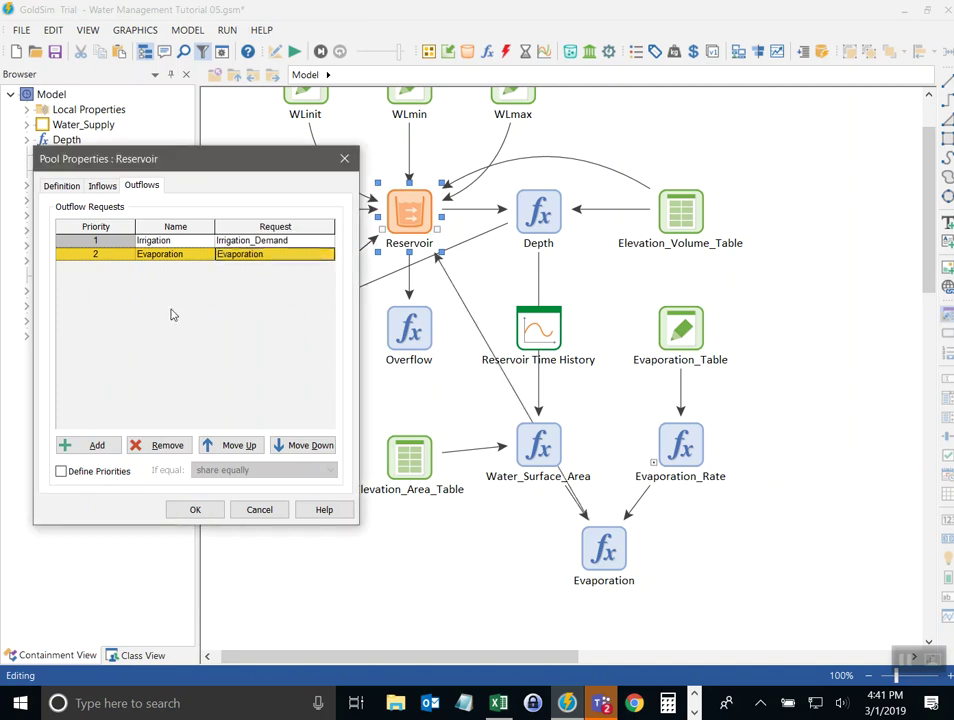
click(170, 254)
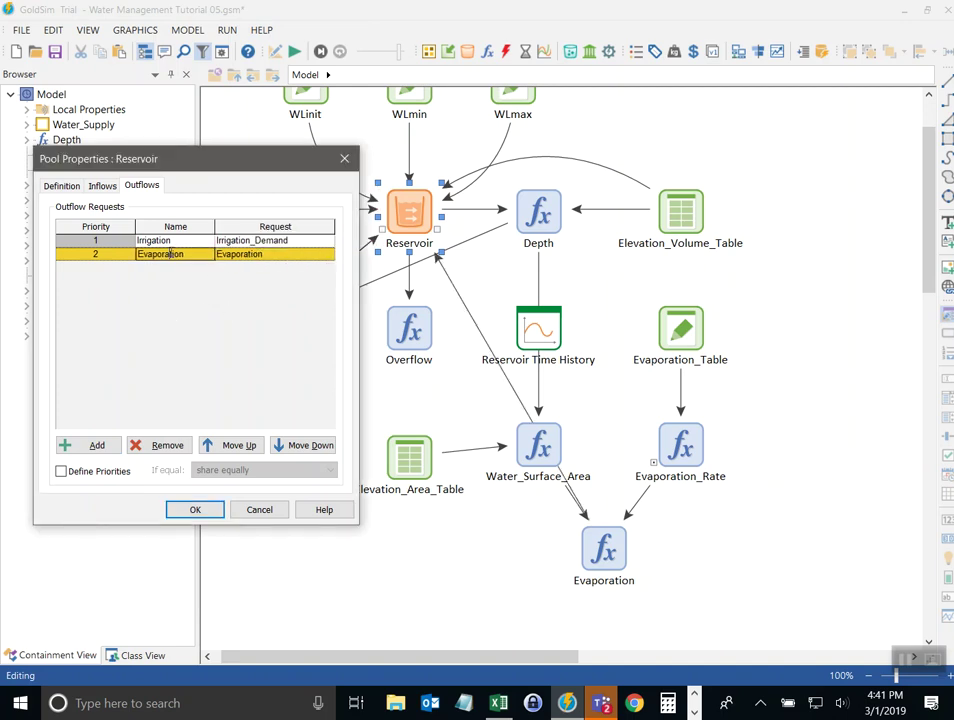
drag(193, 253, 121, 257)
click(234, 257)
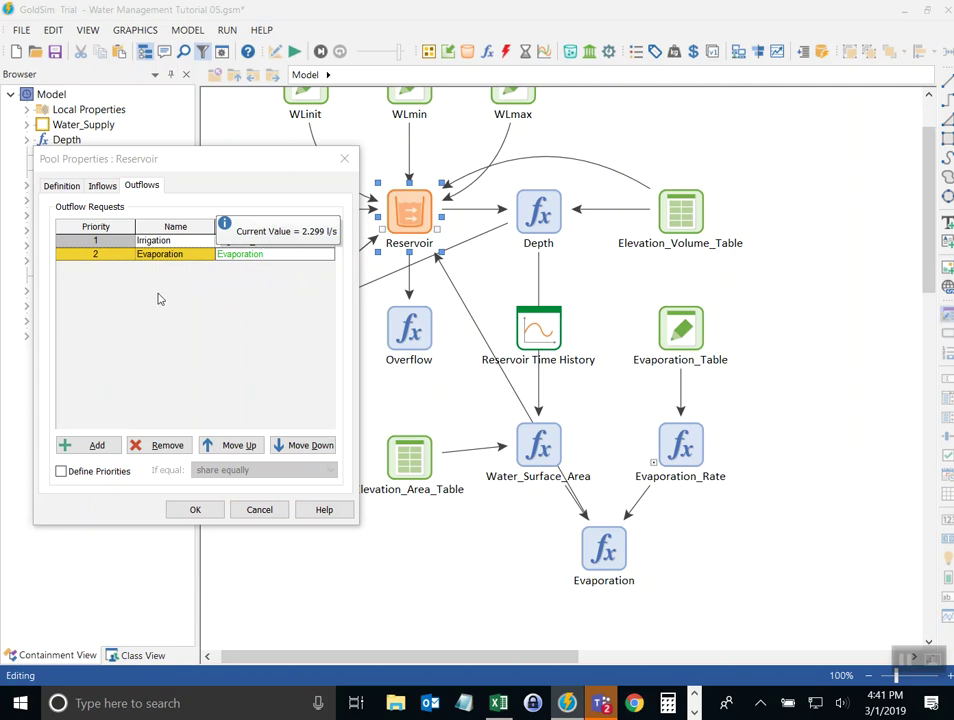
click(168, 258)
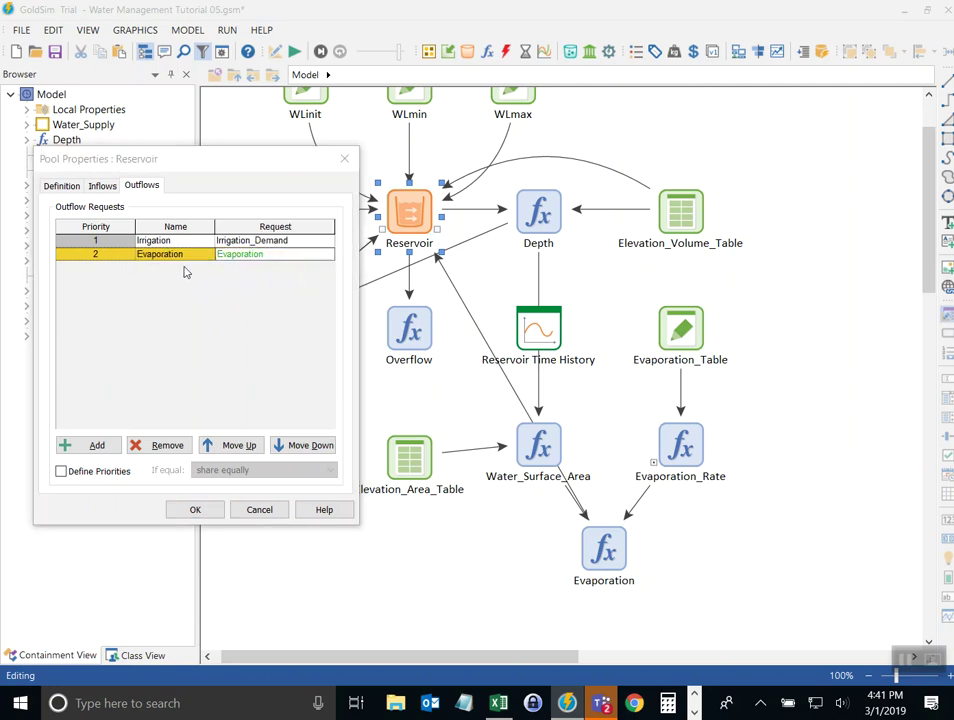
Step: Confirm the Reservoir outflow changes and bend the Reservoir–Evaporation link into a curve left of Overflow
click(194, 510)
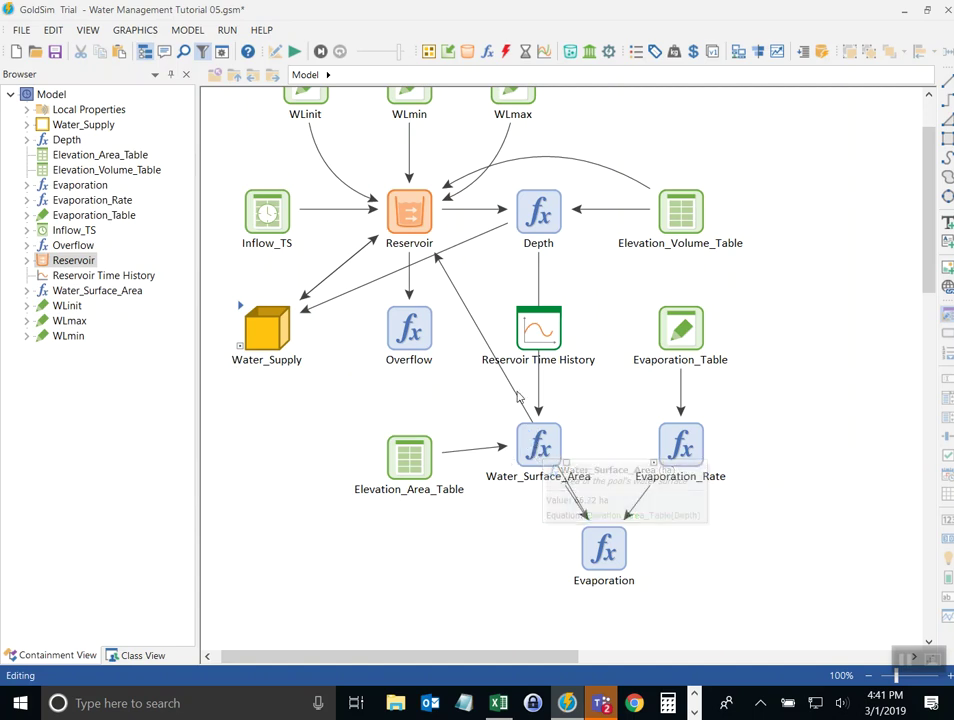
drag(516, 392, 441, 414)
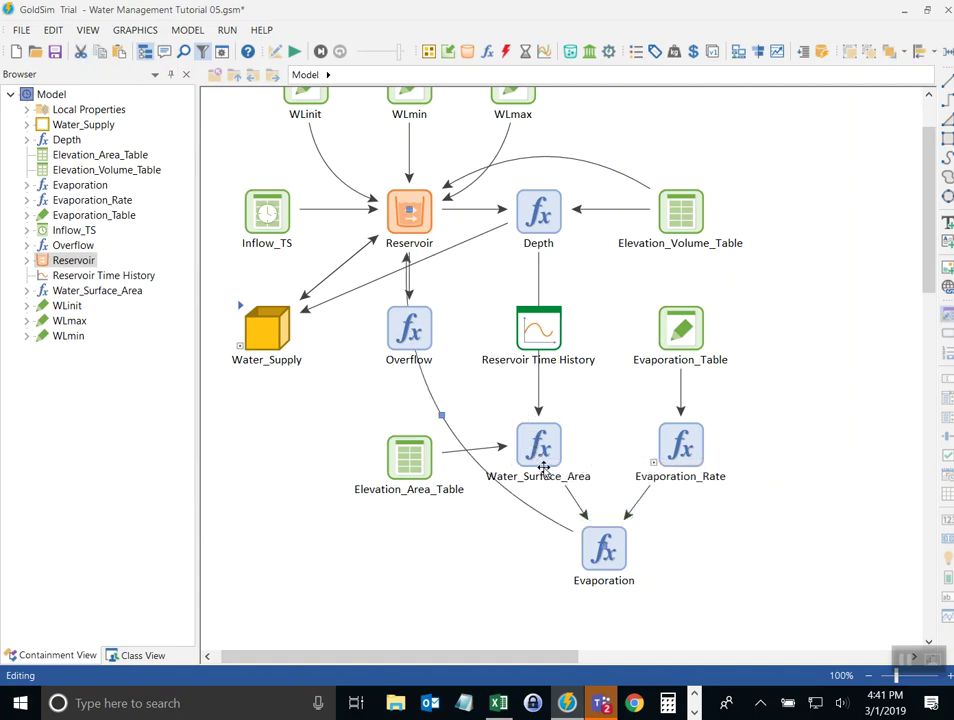
click(594, 566)
click(390, 214)
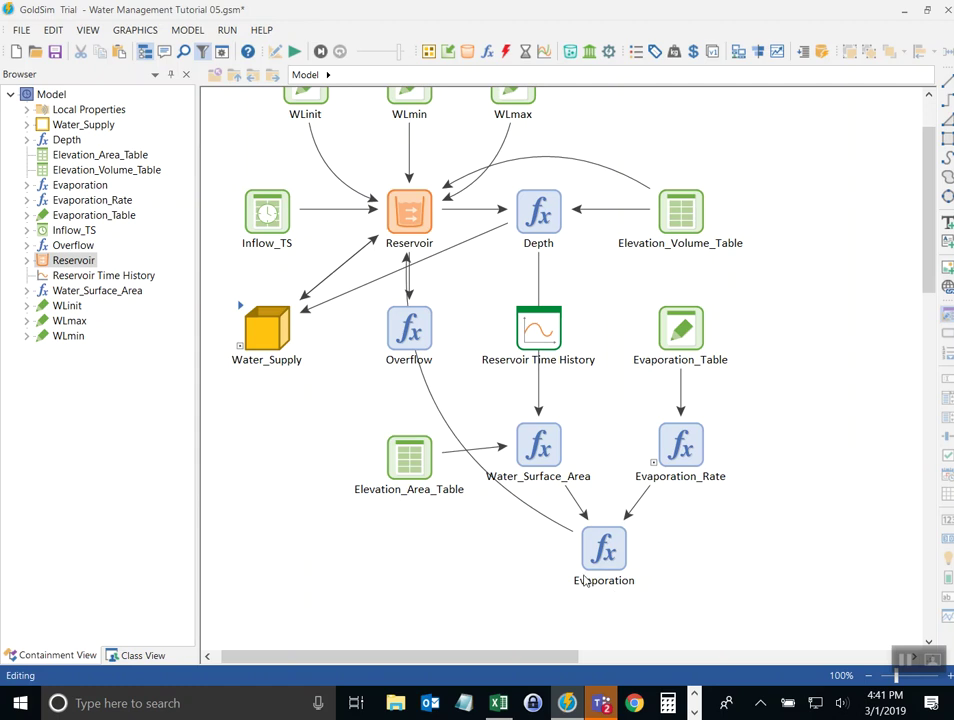
Step: Copy the Evaporation element's equation, Water_Surface_Area * Evaporation_Rate
double_click(602, 548)
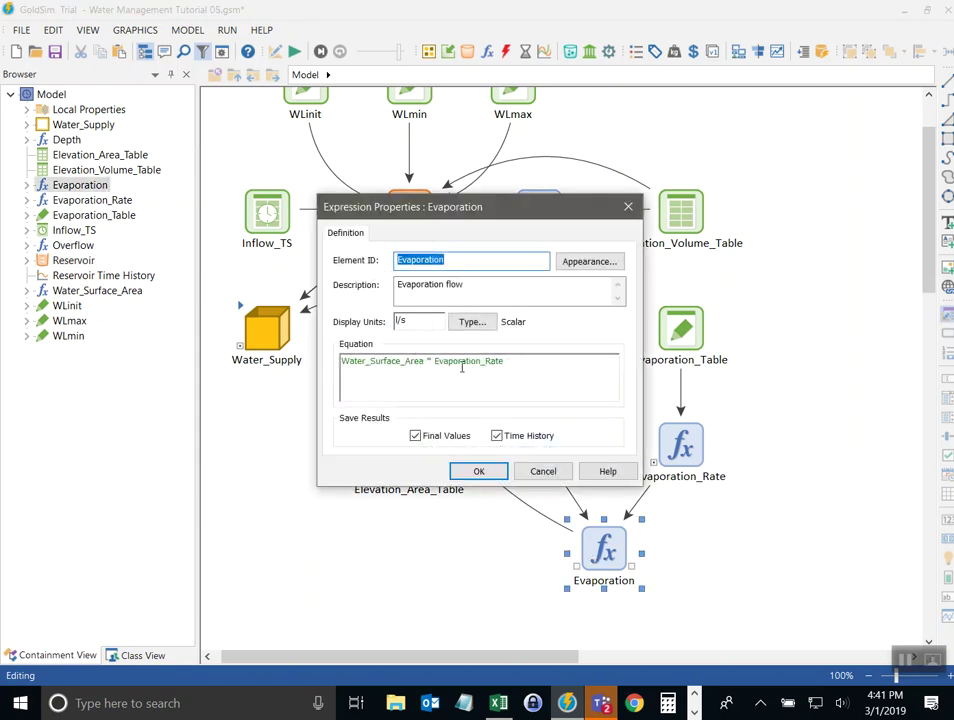
click(494, 360)
key(ctrl+a)
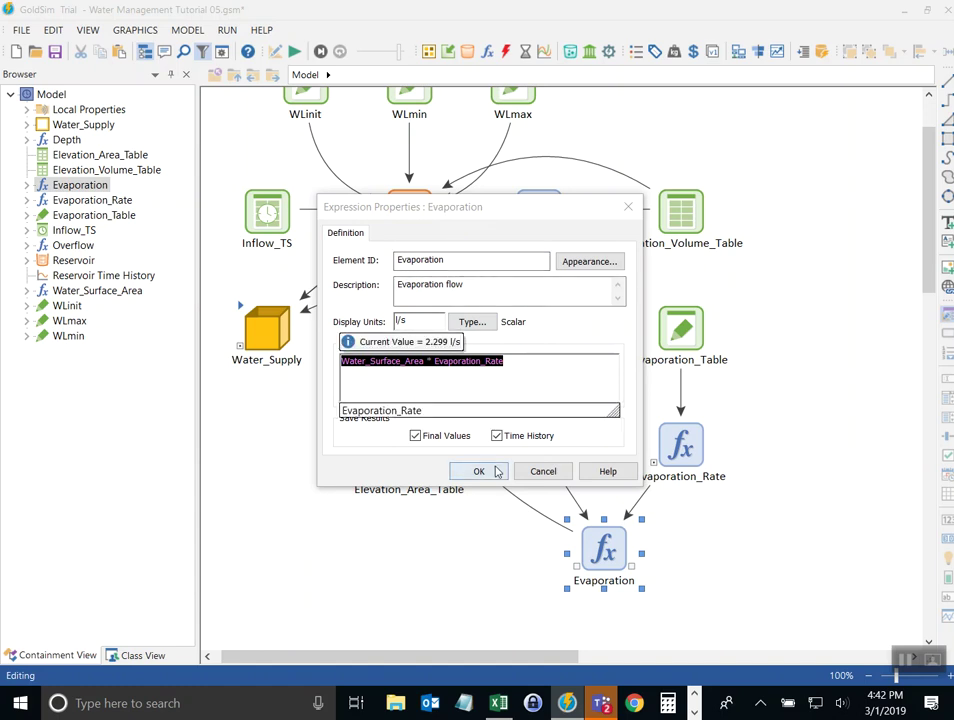
click(492, 471)
Step: Set the Reservoir's Evaporation outflow request to Water_Surface_Area * Evaporation_Rate at priority 2
click(410, 220)
double_click(410, 215)
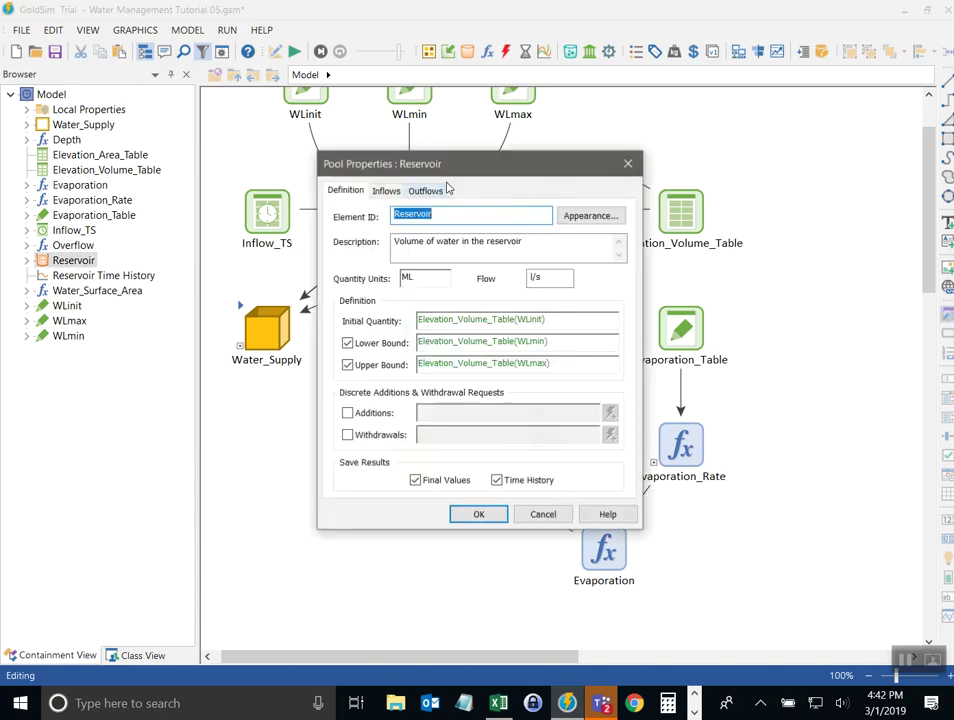
drag(455, 163, 241, 210)
click(221, 237)
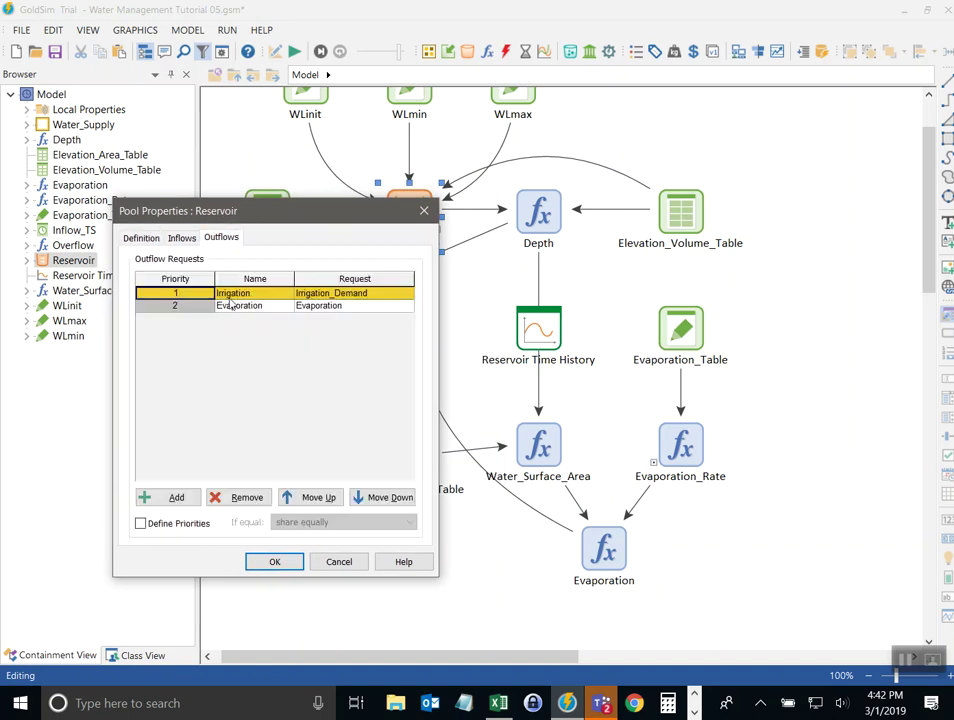
click(322, 306)
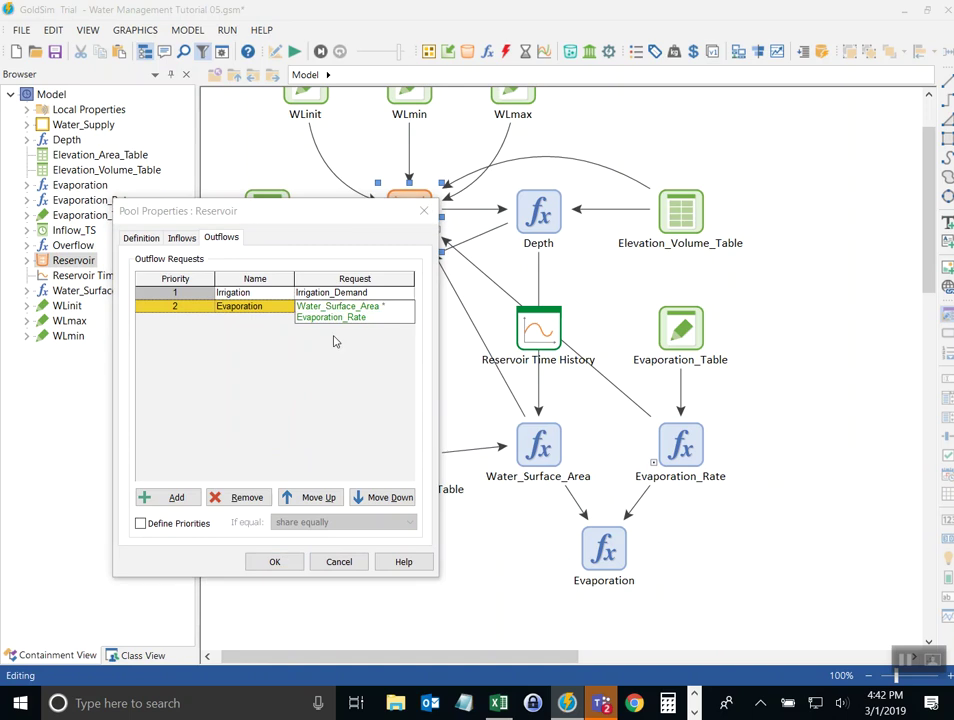
mouse_move(380, 316)
click(240, 340)
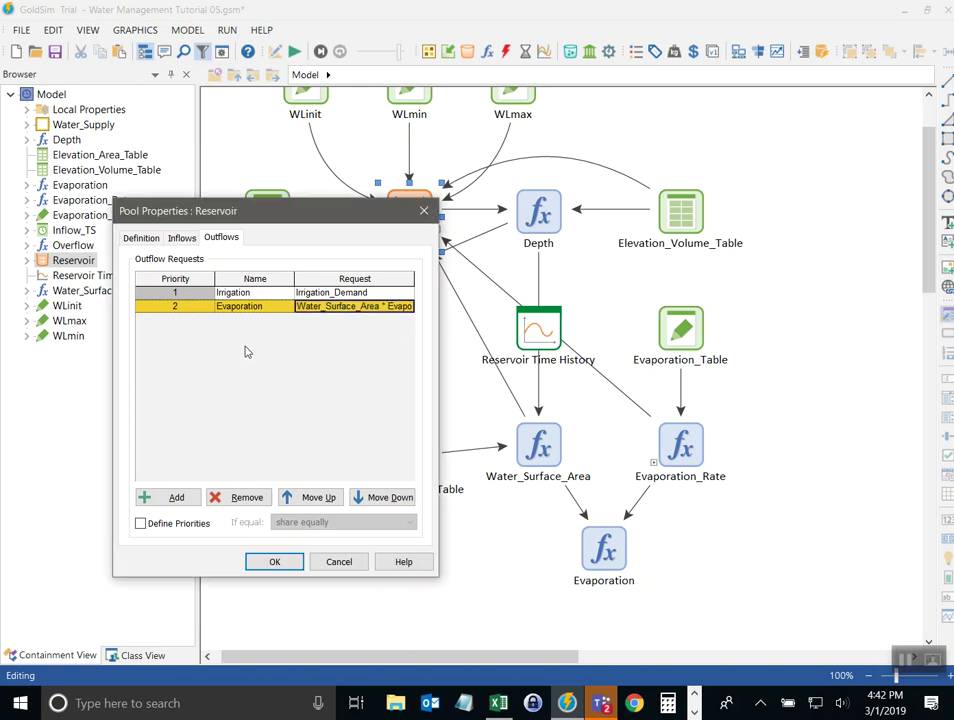
click(273, 563)
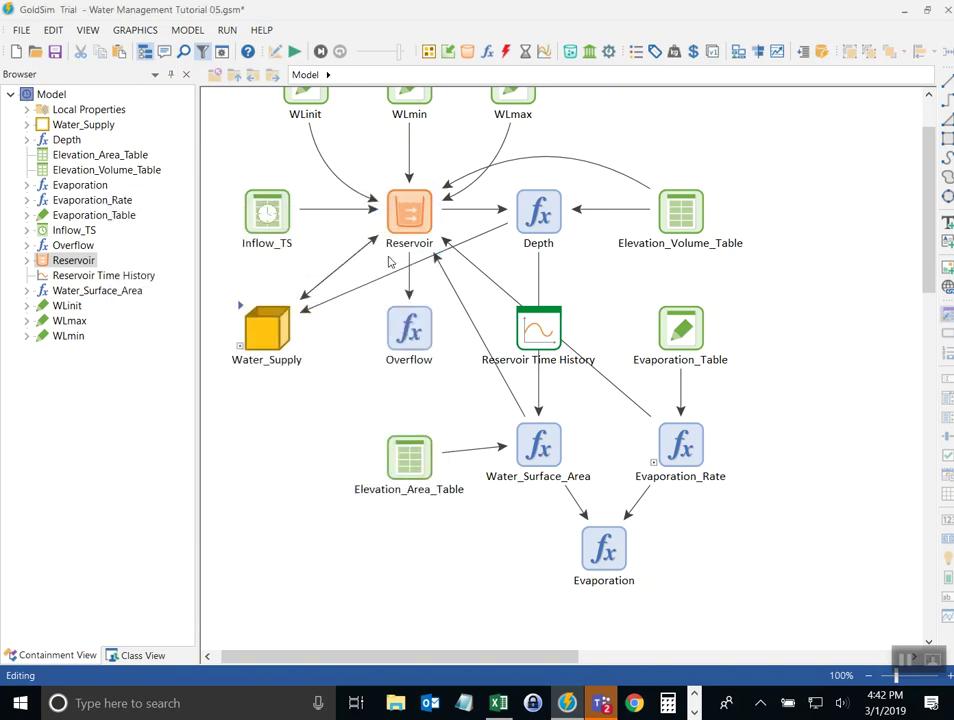
Step: Turn on Save Time History for the Reservoir's Evaporation outflow output
click(433, 240)
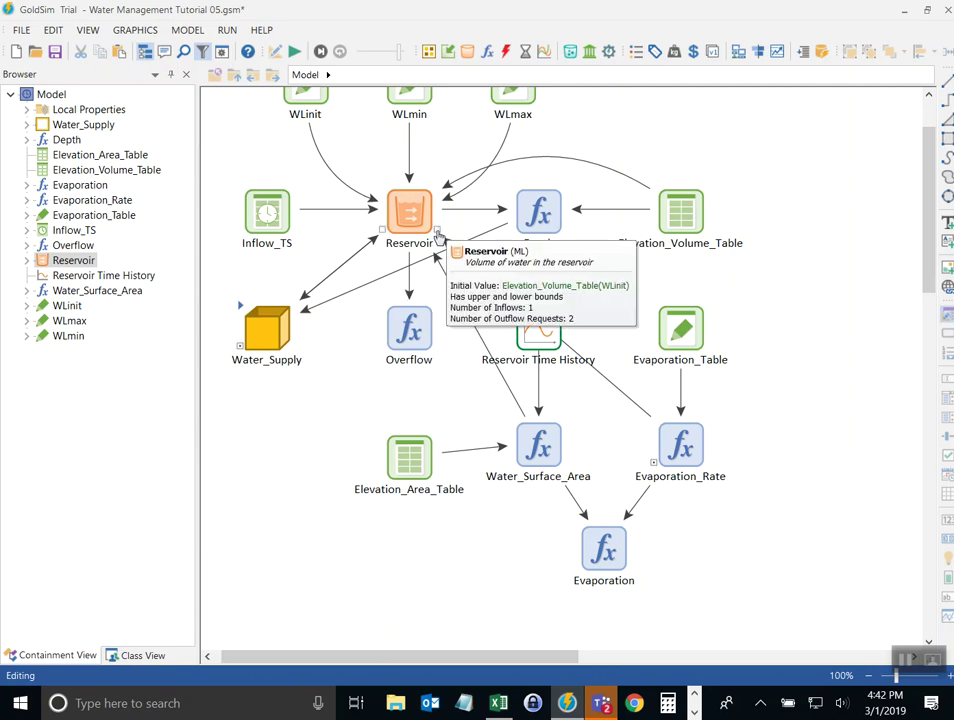
click(437, 234)
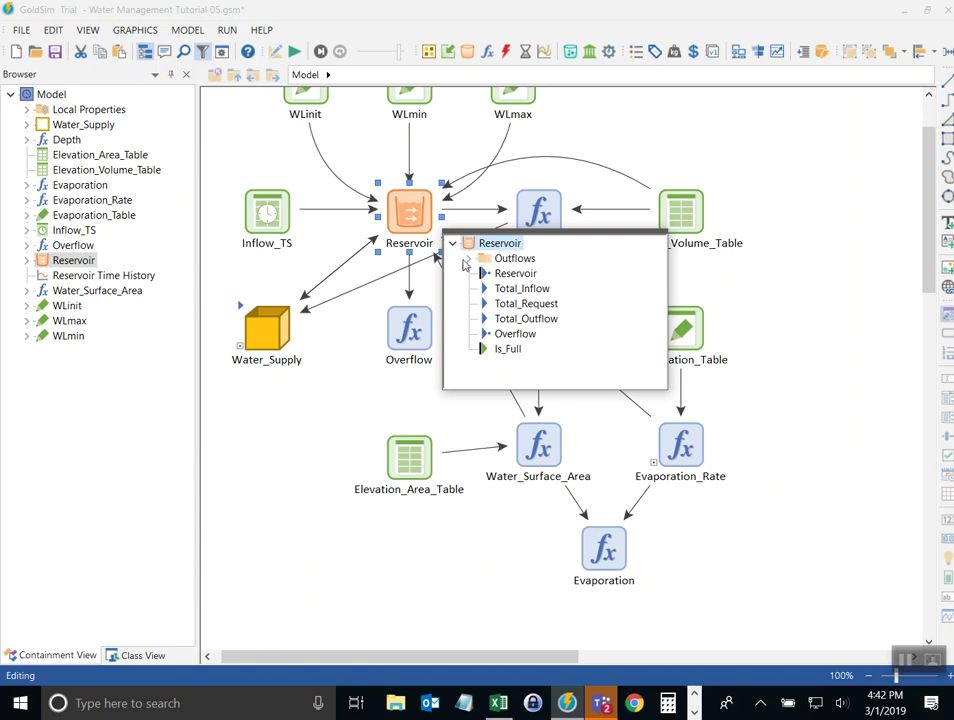
click(469, 258)
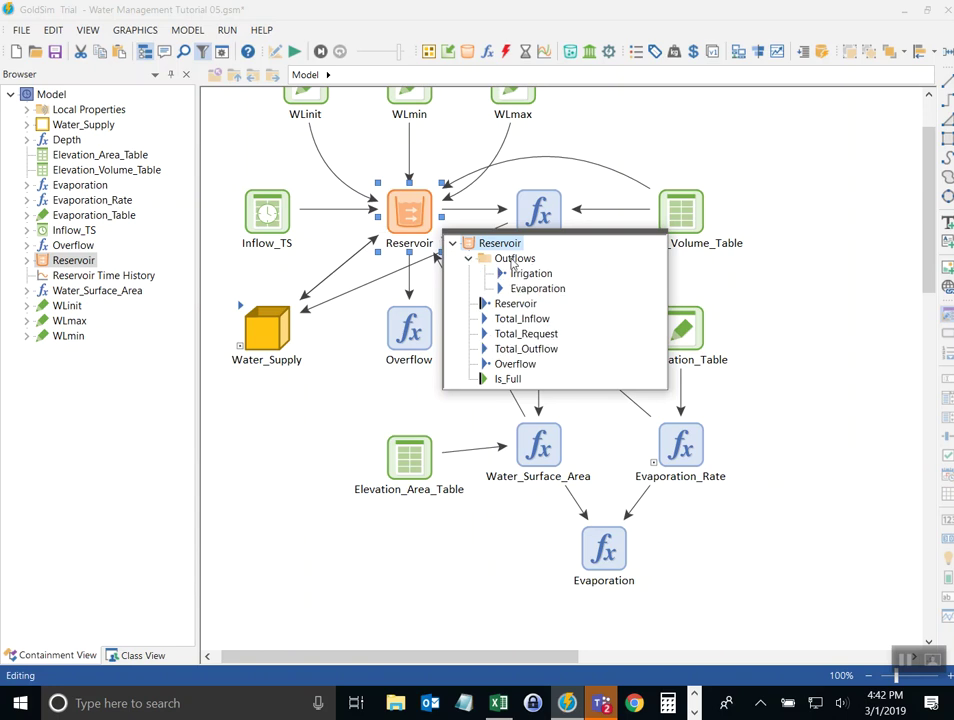
right_click(539, 289)
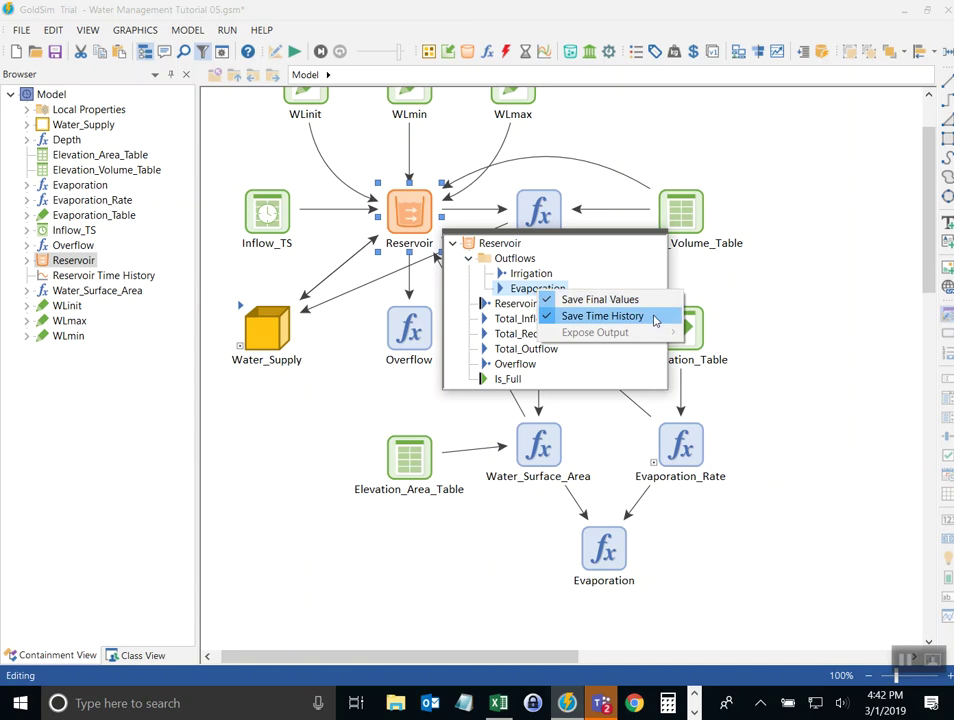
click(520, 291)
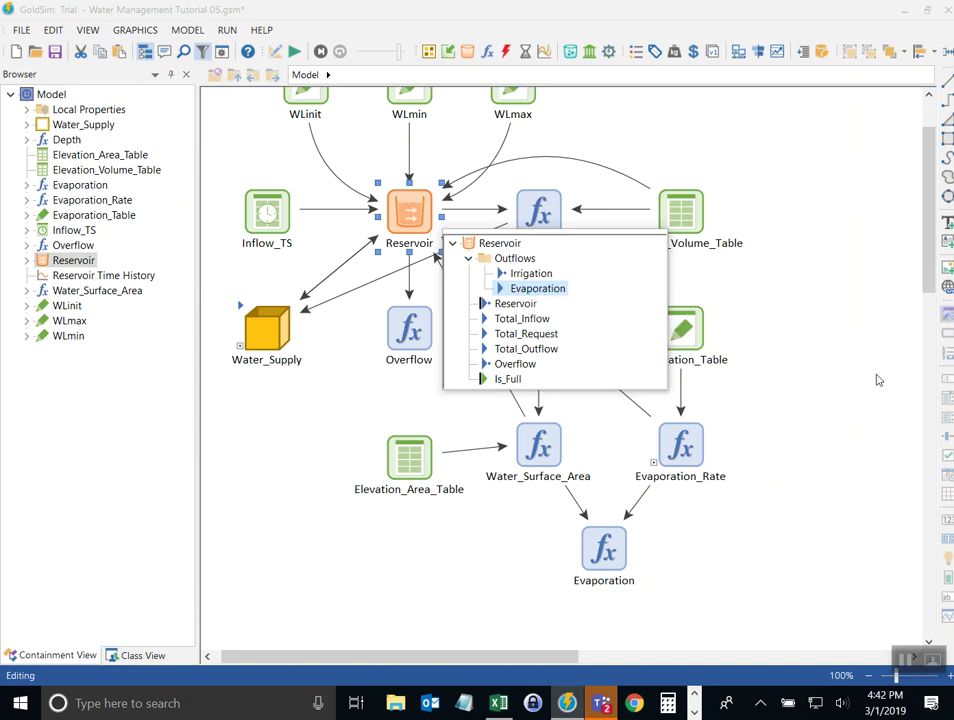
click(843, 530)
Step: Delete the standalone Evaporation expression element
click(600, 548)
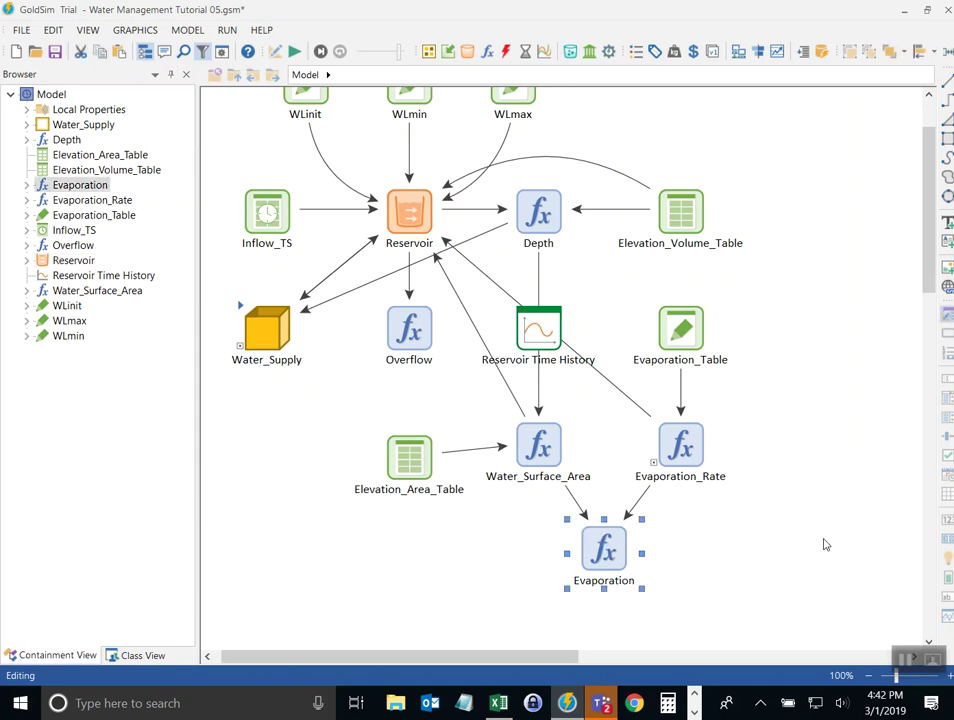
key(Delete)
key(Return)
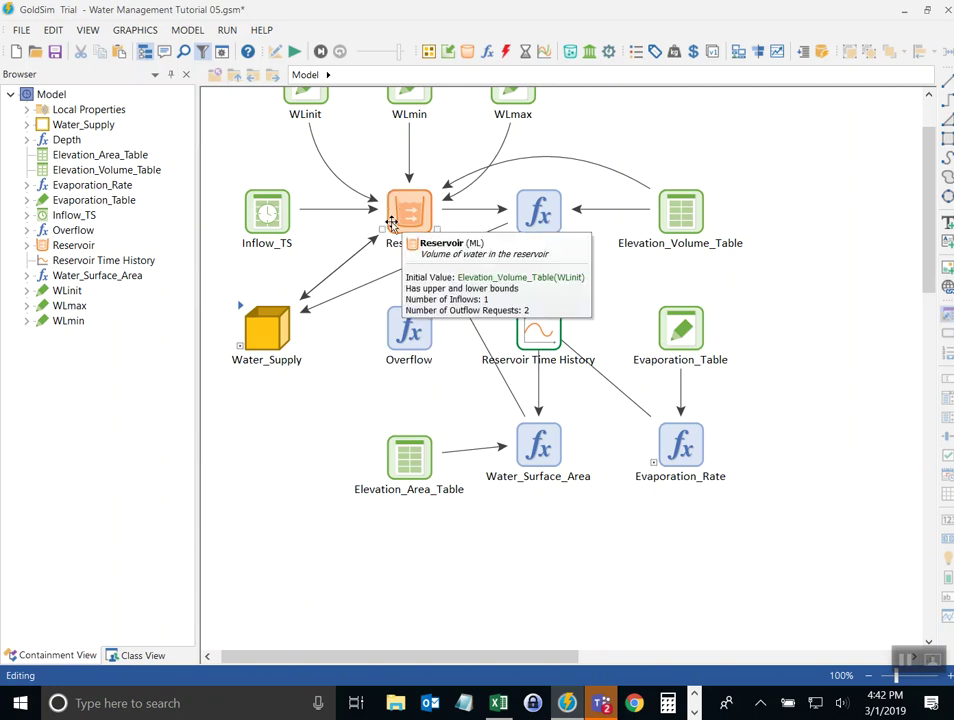
Step: Reorder the Reservoir's outflow requests so Evaporation comes first and Irrigation second
click(384, 231)
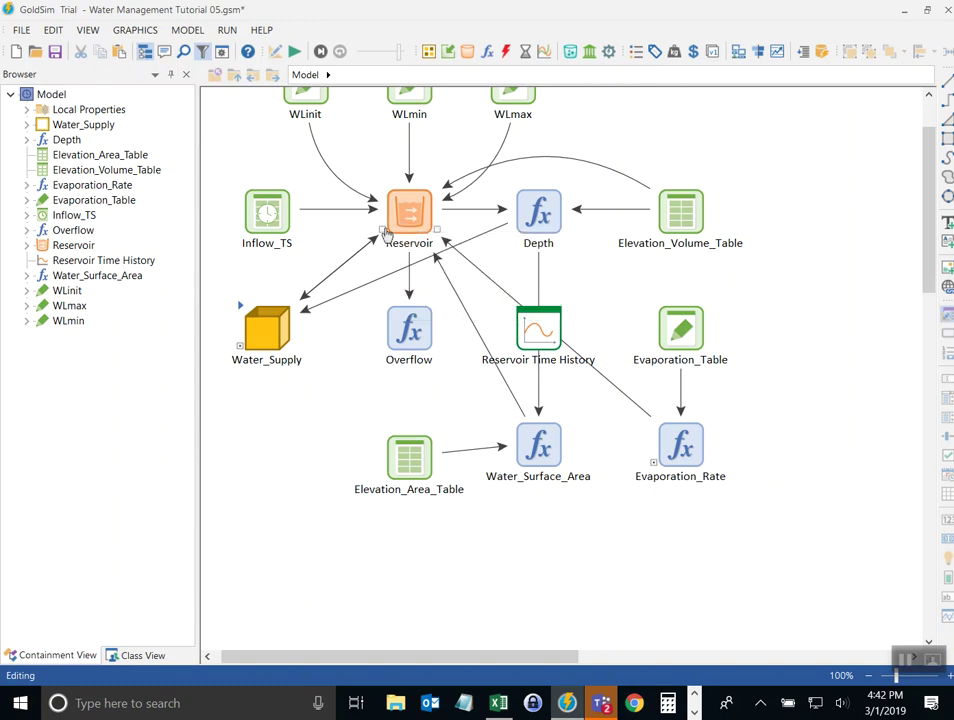
mouse_move(399, 213)
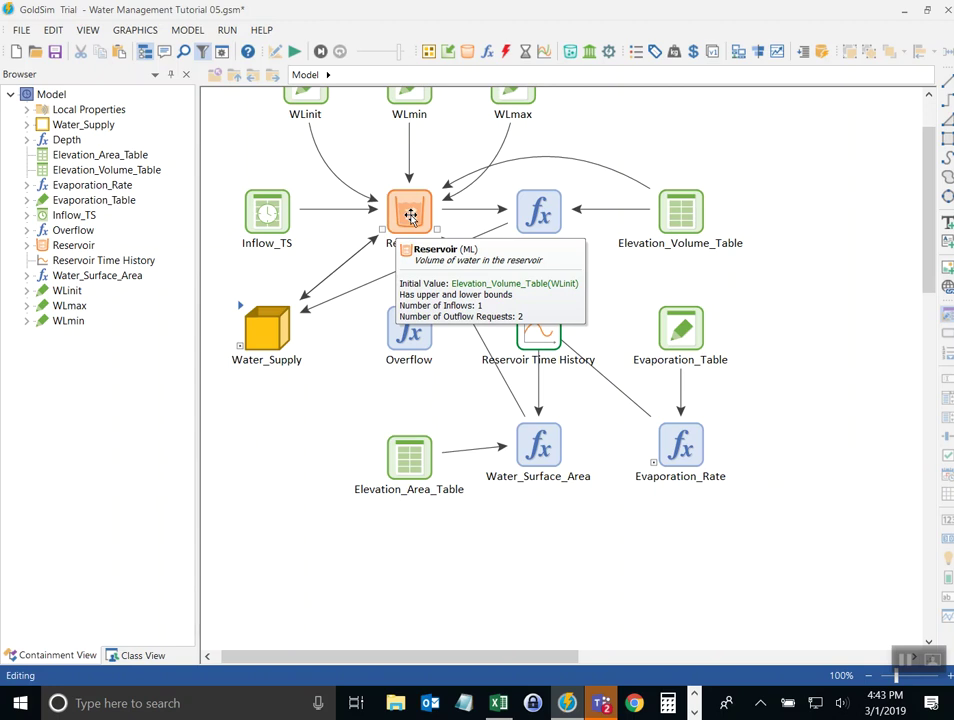
click(406, 220)
double_click(406, 220)
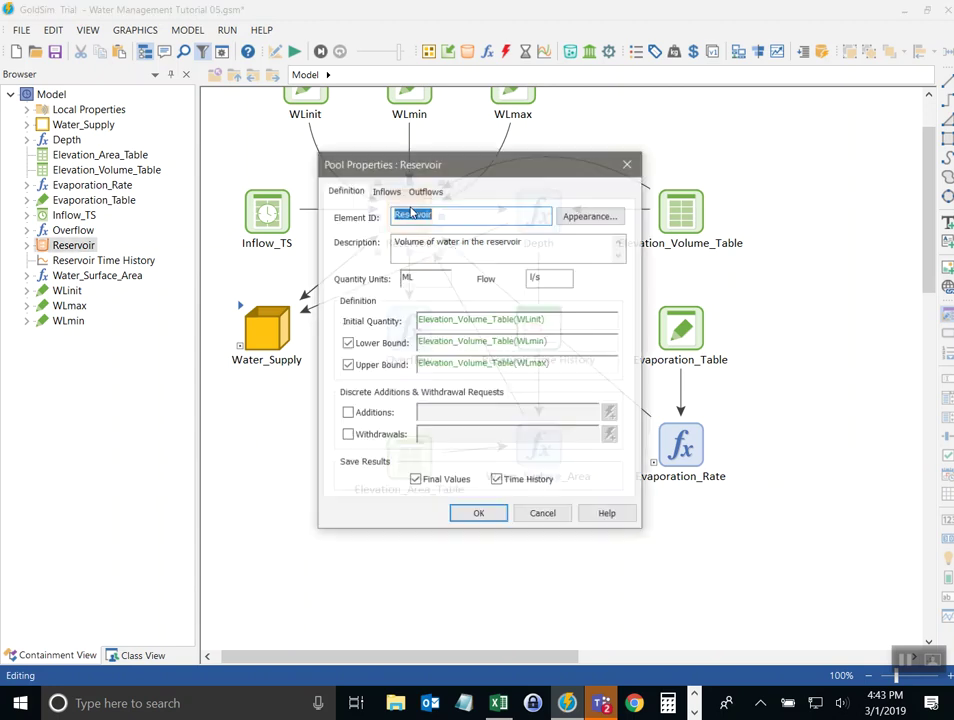
drag(415, 161, 632, 161)
click(644, 187)
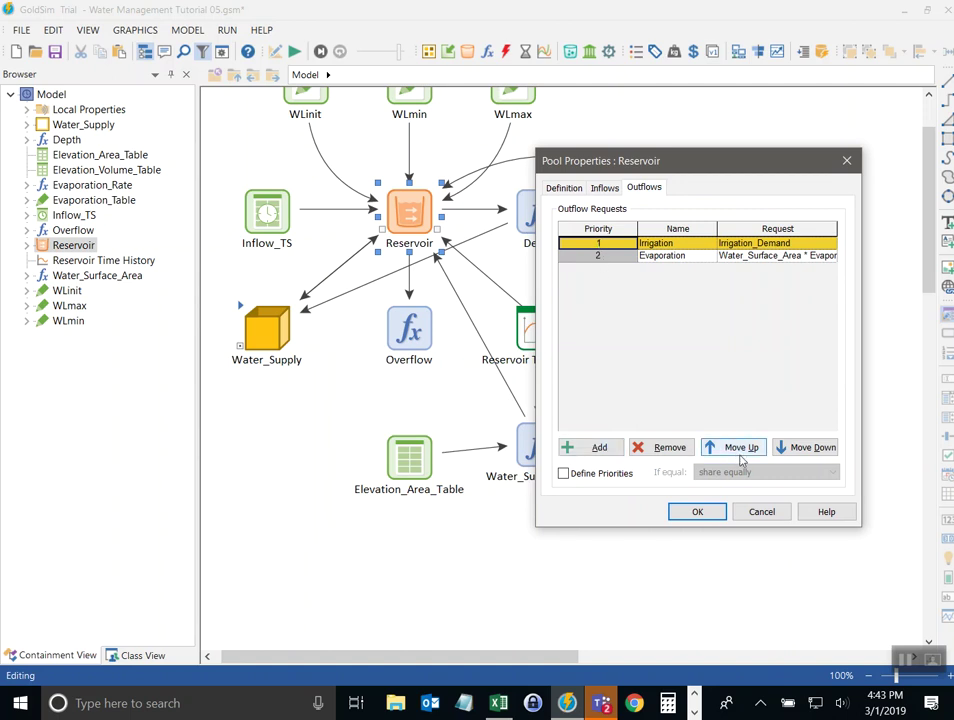
click(798, 450)
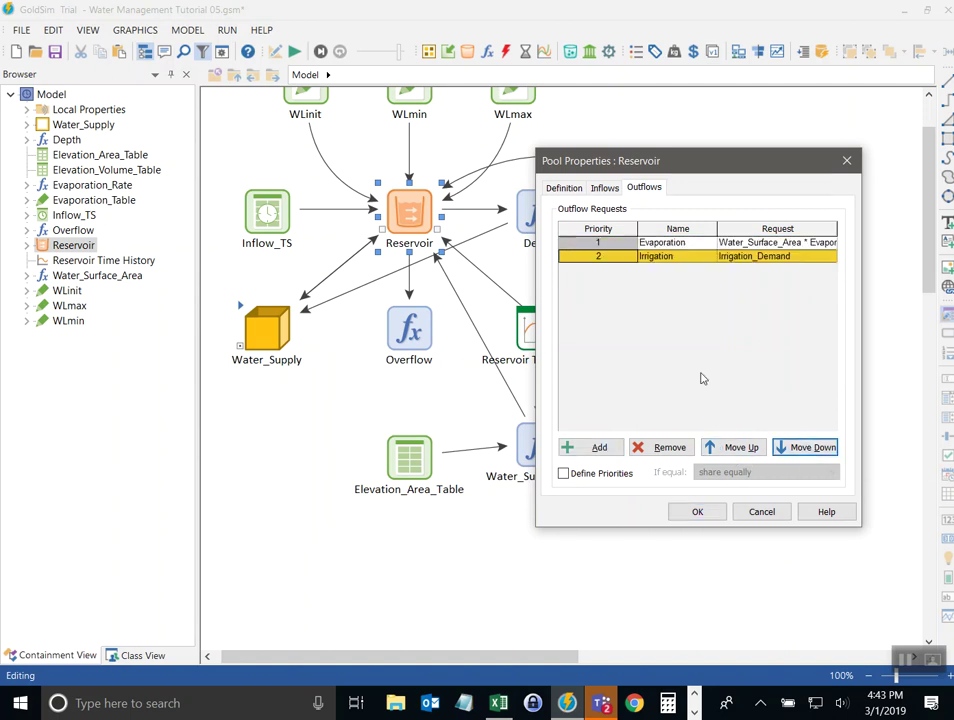
click(655, 244)
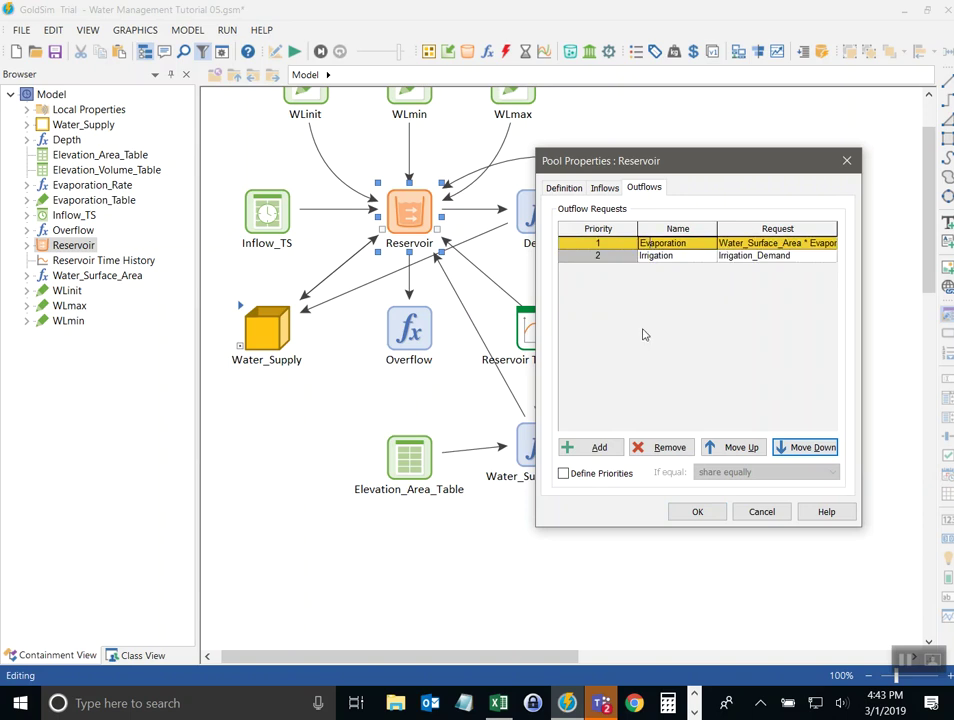
click(620, 246)
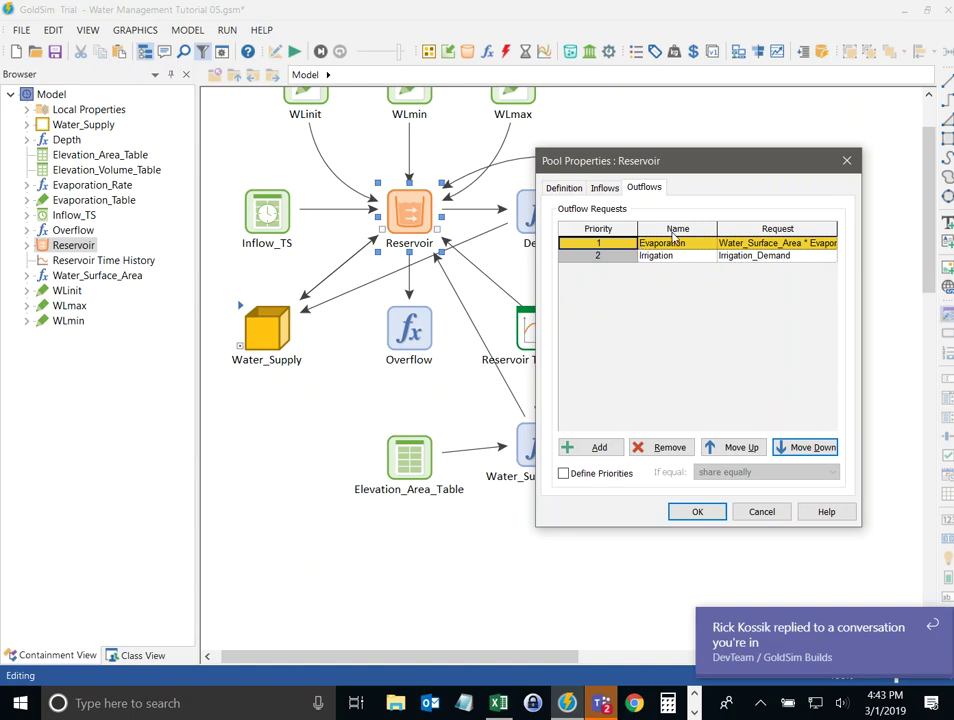
drag(698, 168, 712, 120)
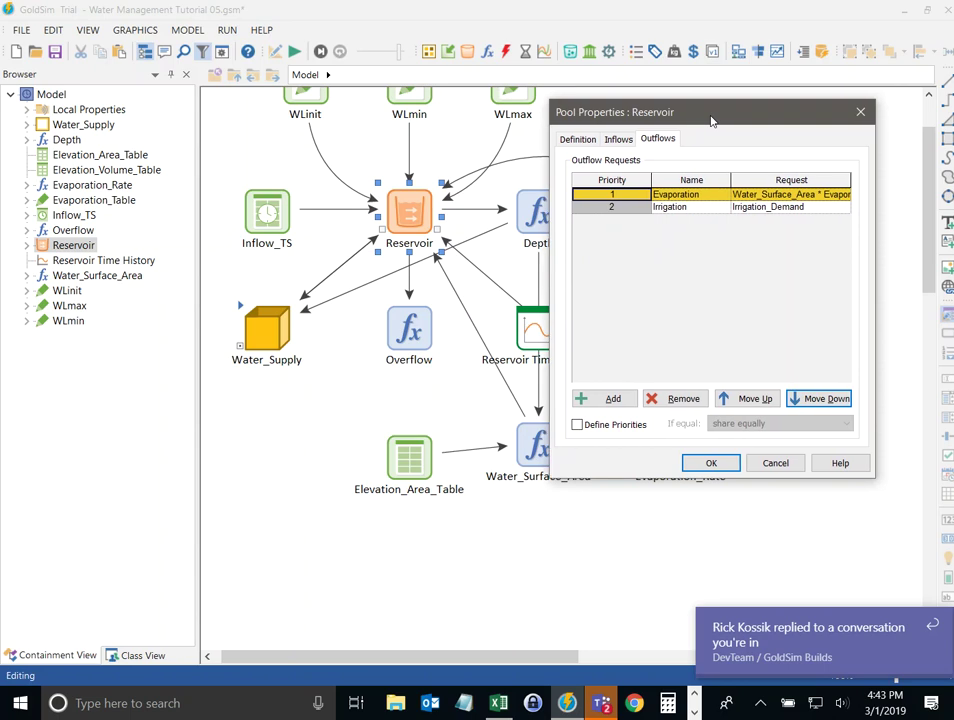
Step: Add Reservoir > Outflows > Evaporation to the Reservoir Time History chart, labelled 'Evaporation'
key(Return)
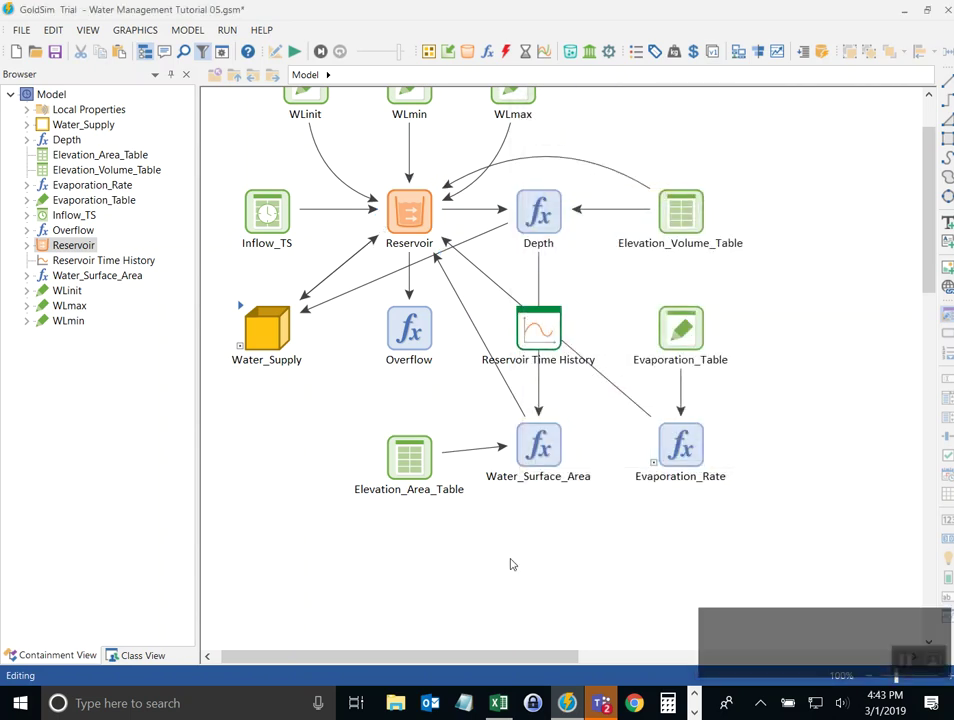
double_click(541, 331)
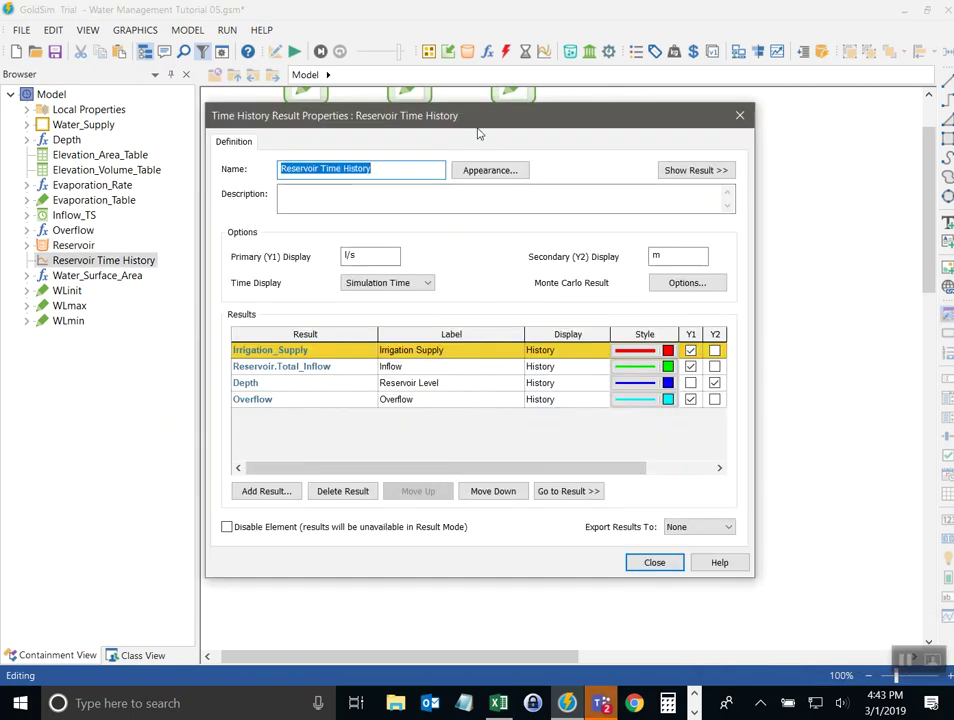
drag(478, 133, 571, 57)
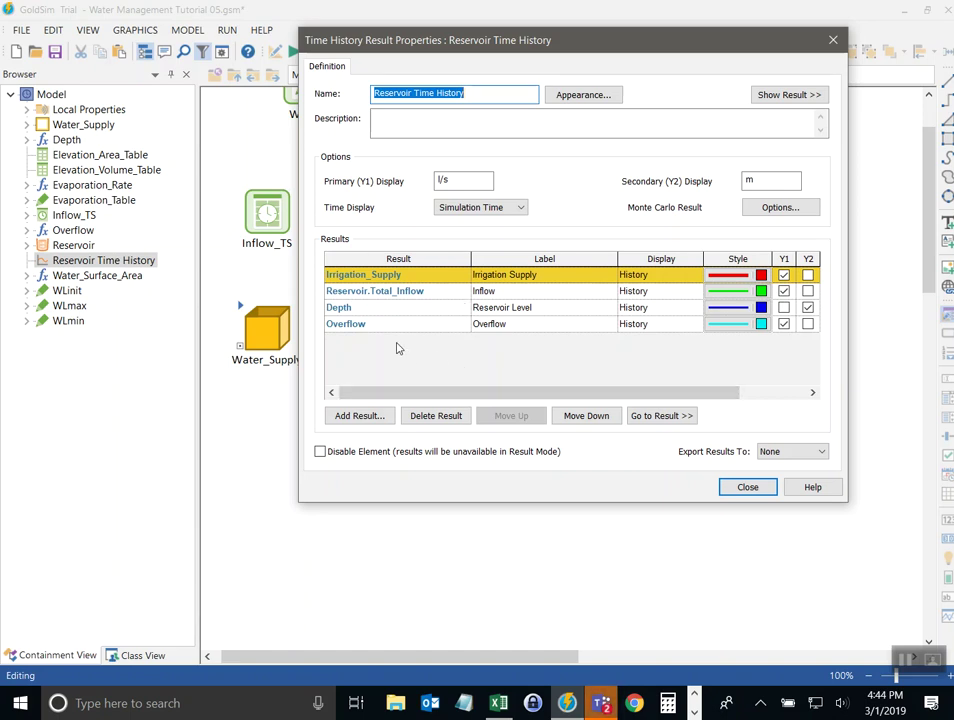
click(353, 416)
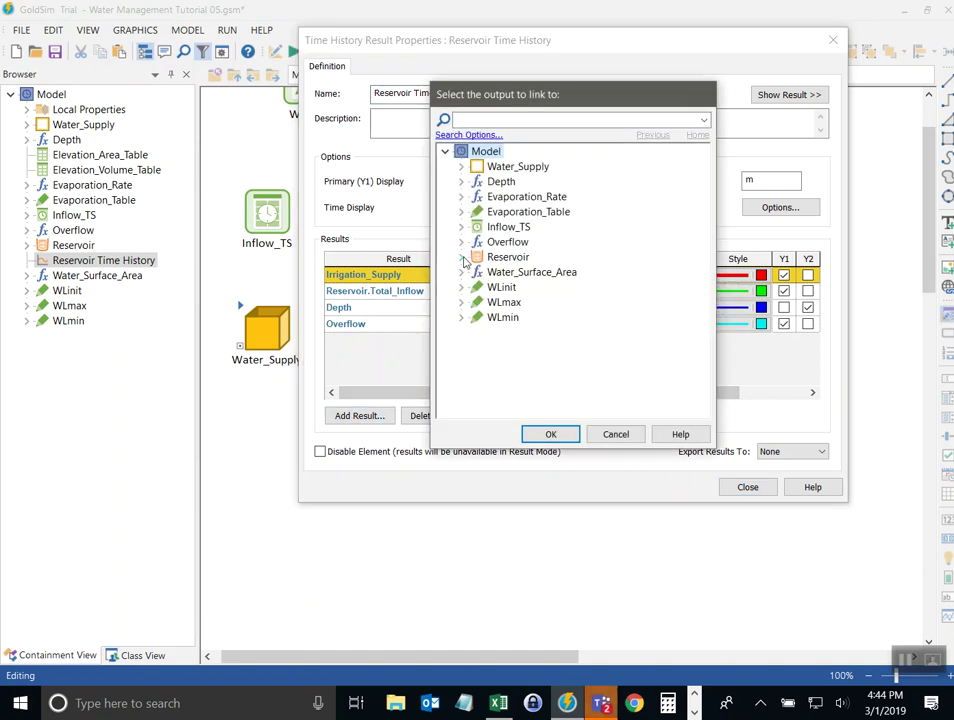
click(461, 257)
click(478, 273)
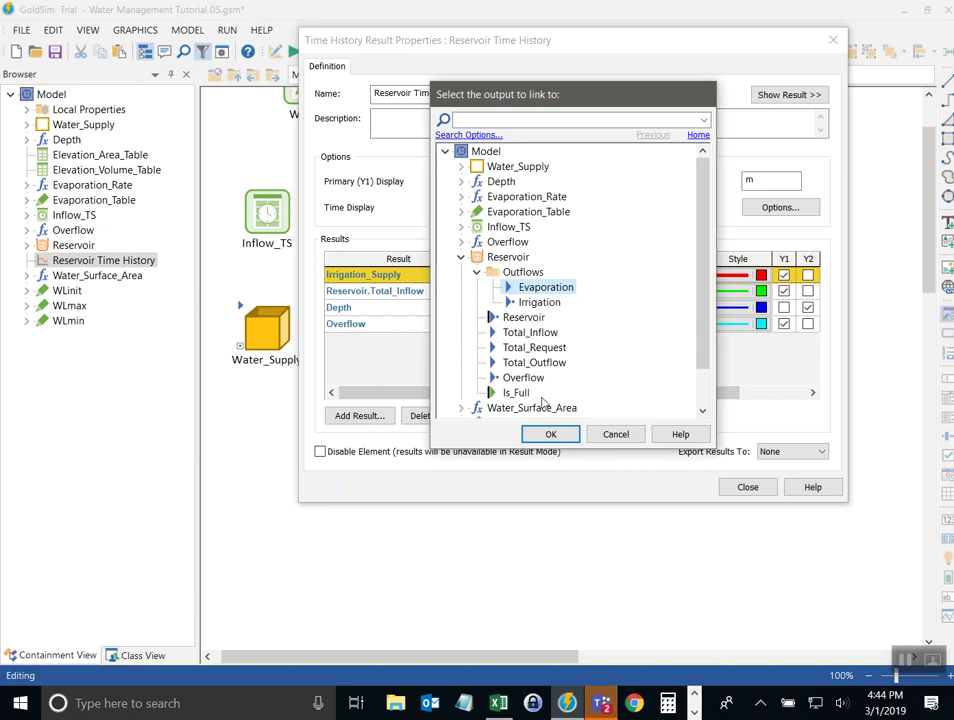
click(550, 434)
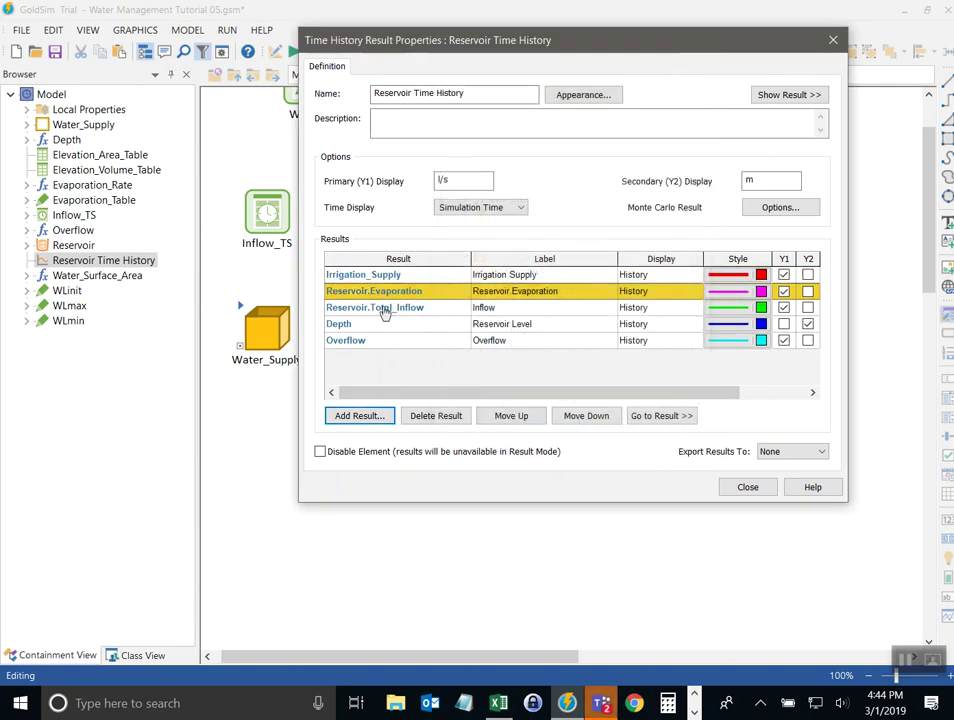
click(521, 291)
drag(514, 290, 393, 291)
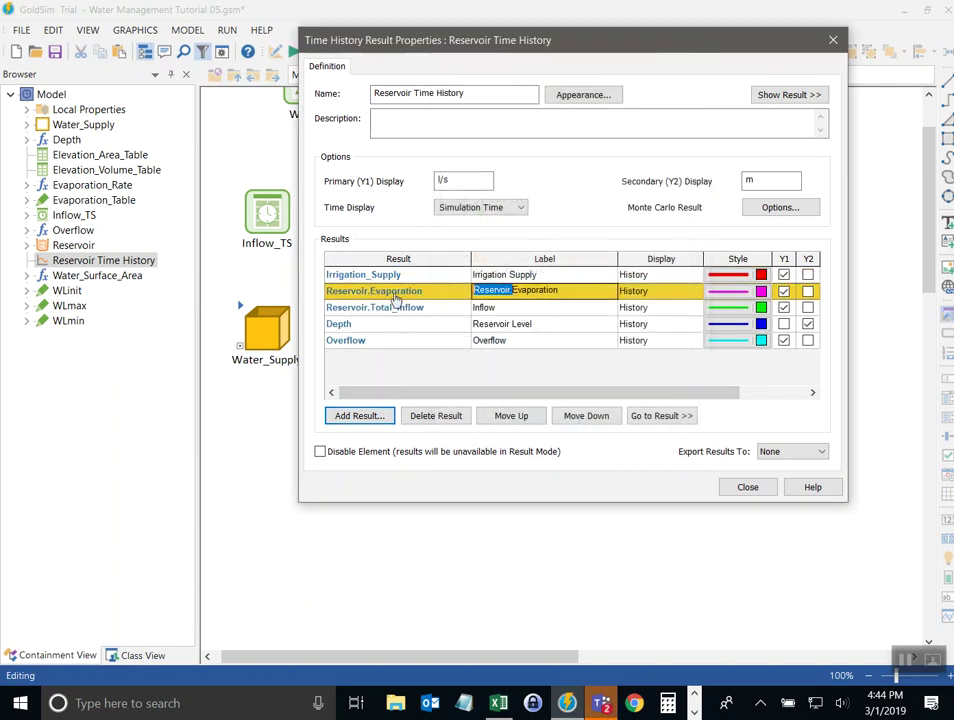
key(Delete)
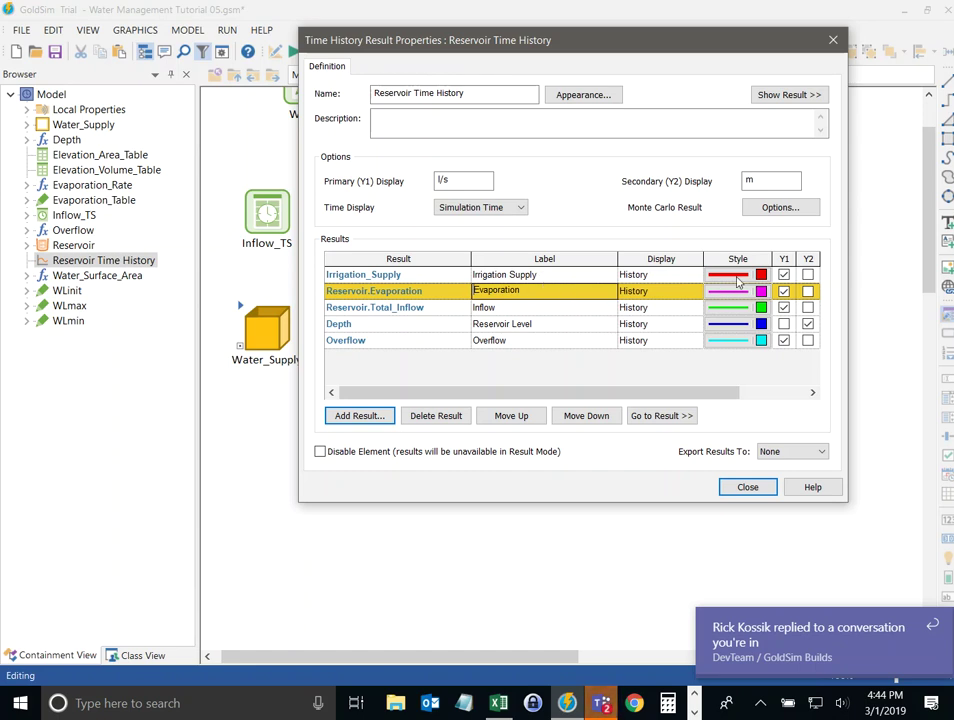
click(746, 487)
Step: Run the simulation and view Evaporation, about 35 l/s in mid-June 2018, on Reservoir Time History
click(294, 54)
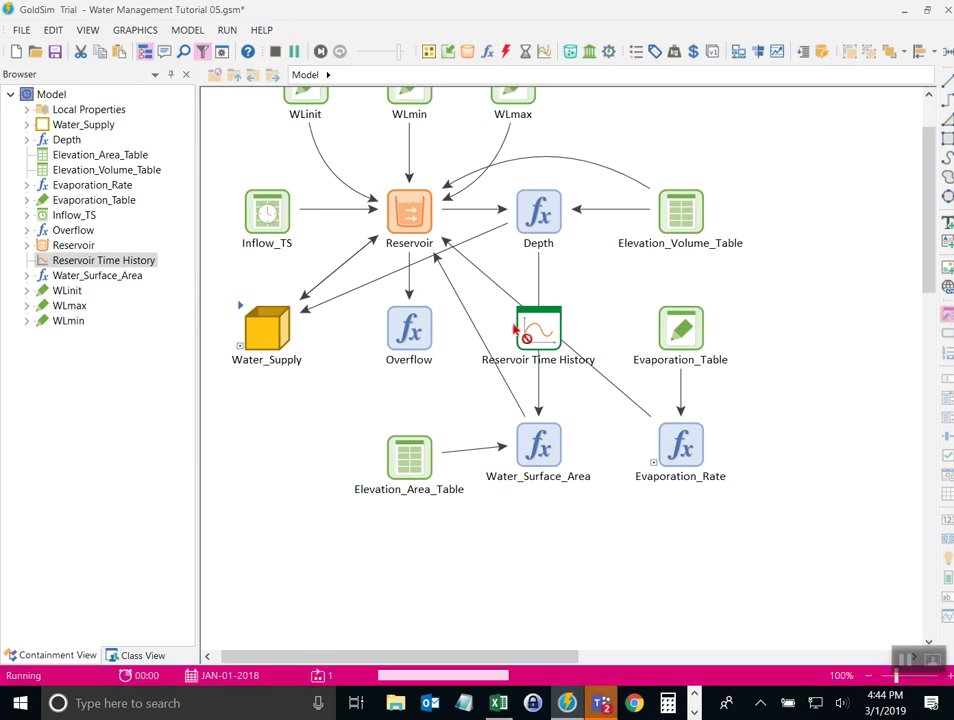
key(Return)
double_click(531, 316)
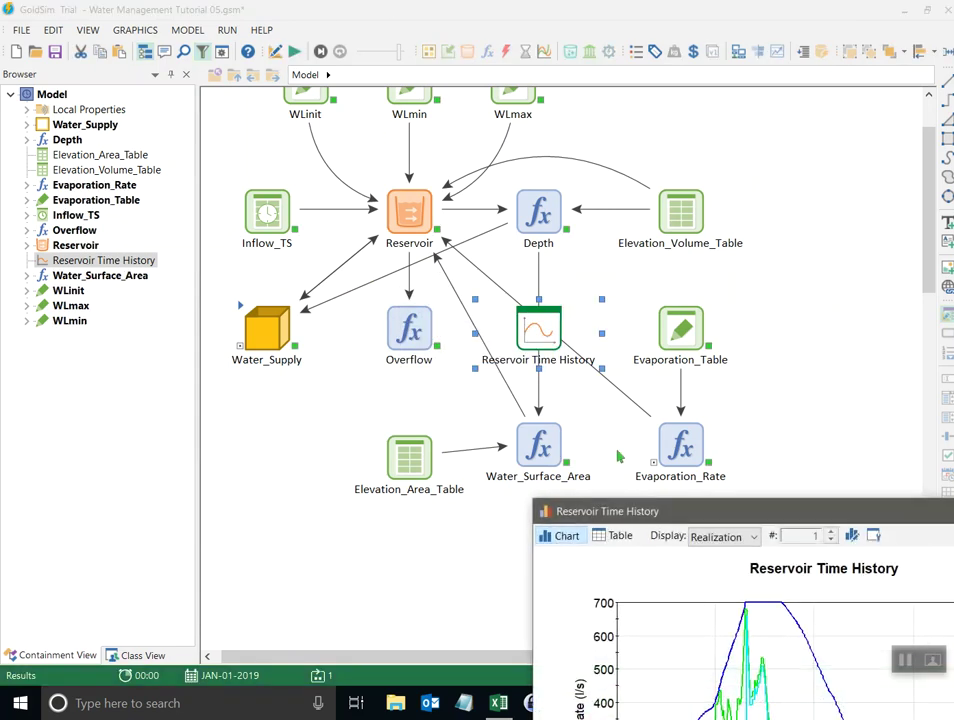
drag(661, 516, 284, 75)
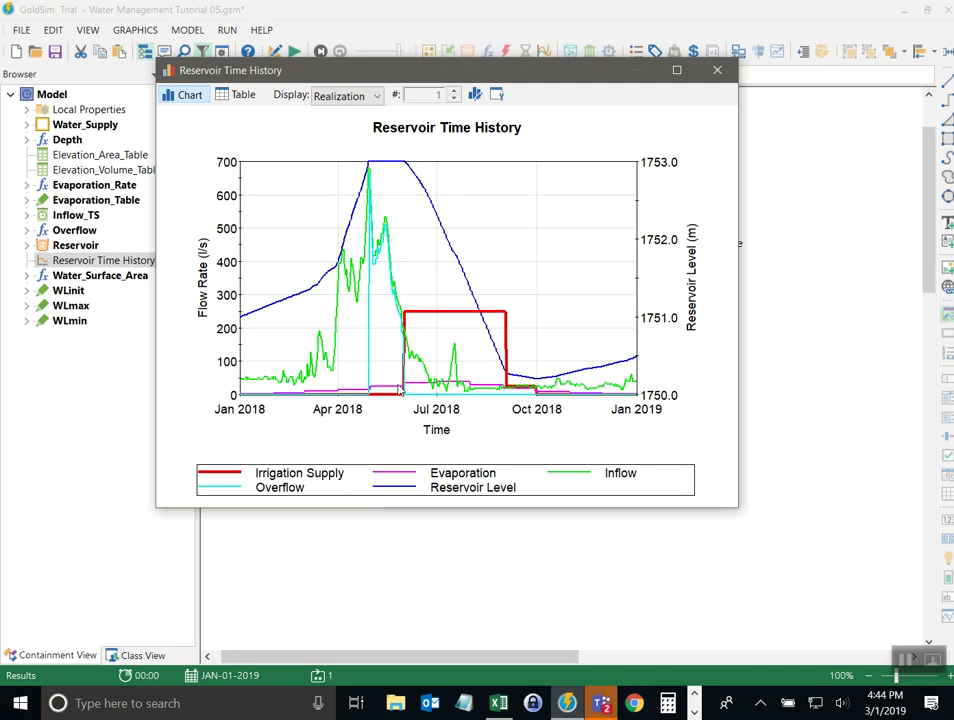
mouse_move(418, 389)
drag(519, 73, 561, 114)
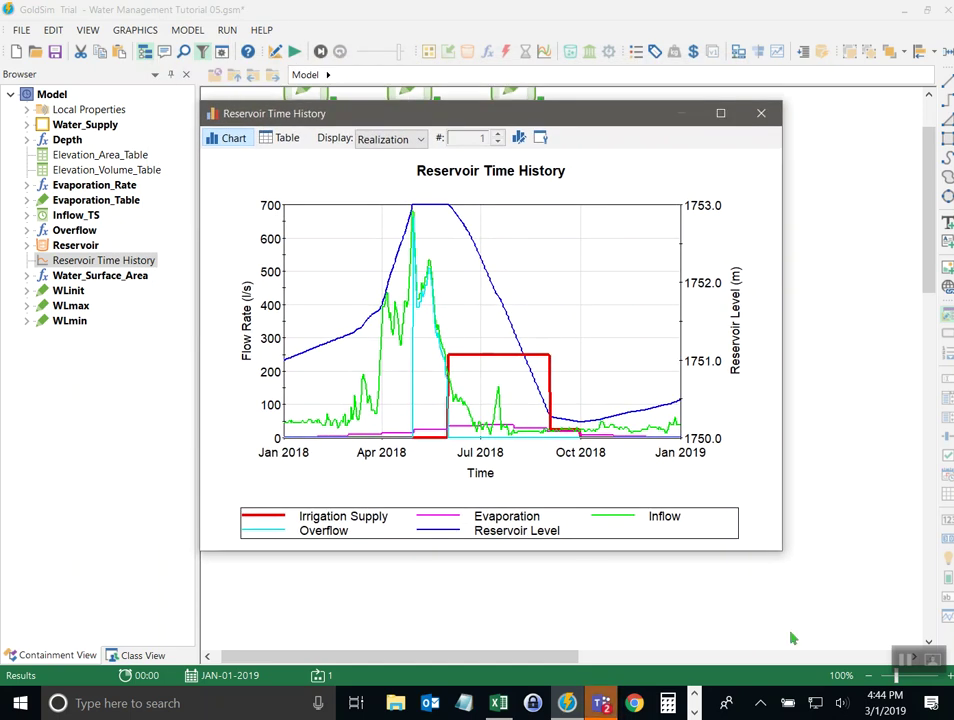